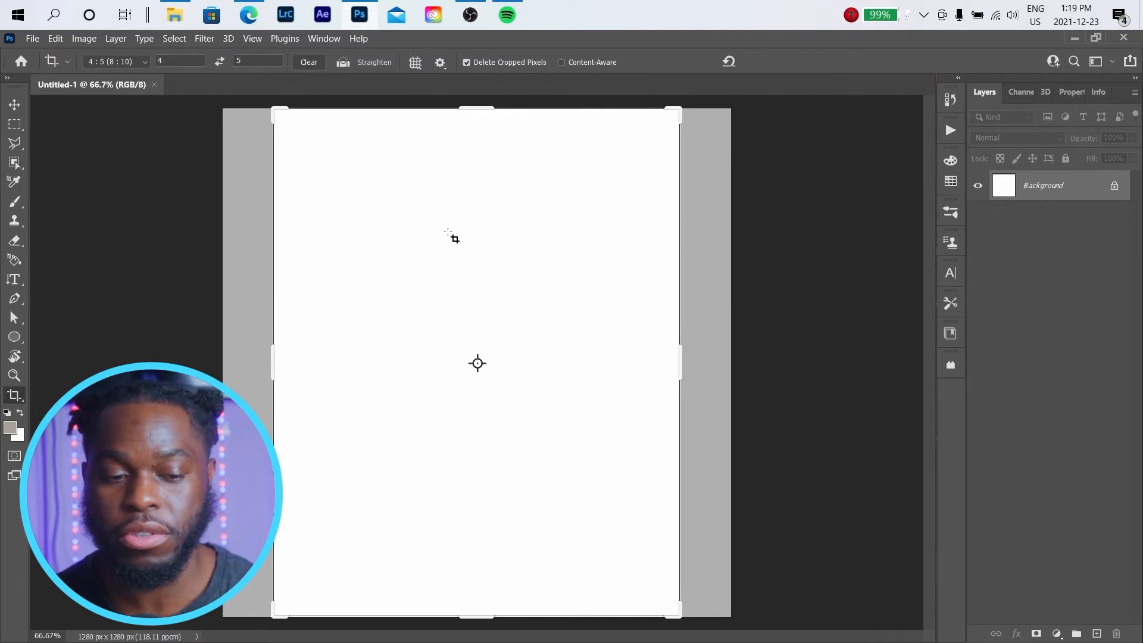
- Crop the blank canvas to the 4 : 5 (8 : 10) aspect ratio at full height
{"action": "left_click", "coordinate": [14, 201]}
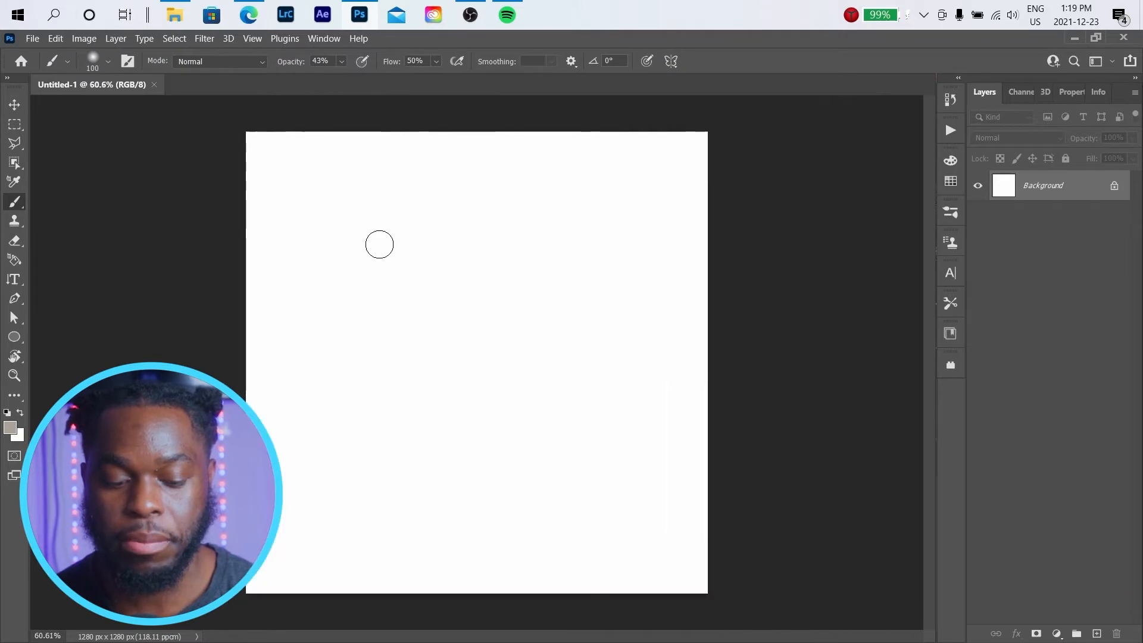
{"action": "key", "text": "c"}
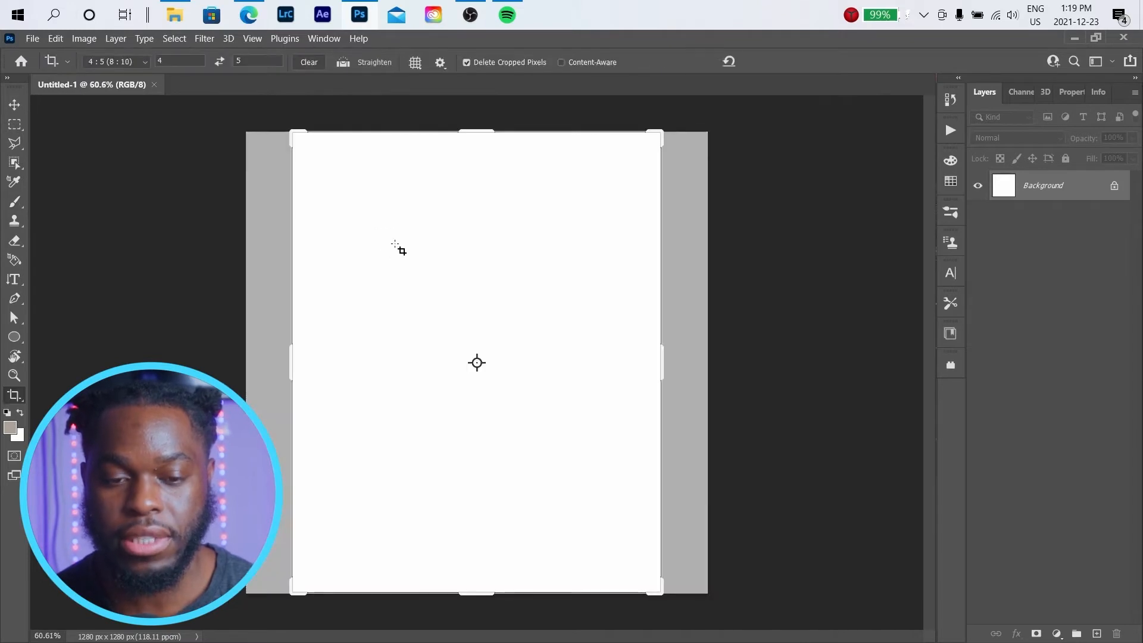
{"action": "right_click", "coordinate": [442, 222]}
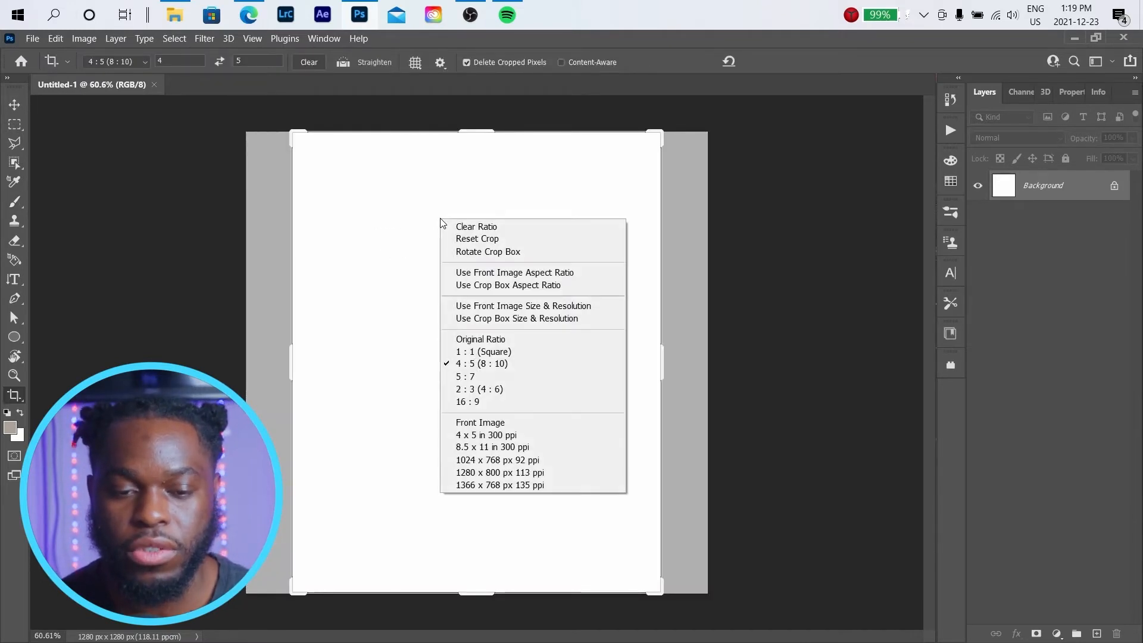
{"action": "left_click", "coordinate": [489, 369]}
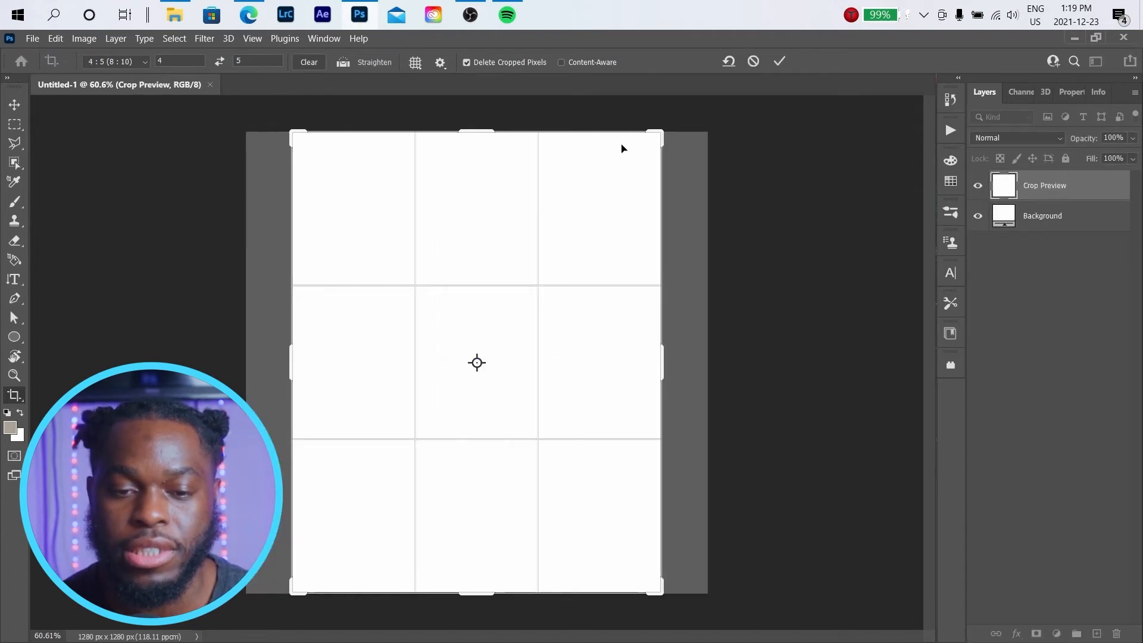
{"action": "left_click", "coordinate": [779, 62]}
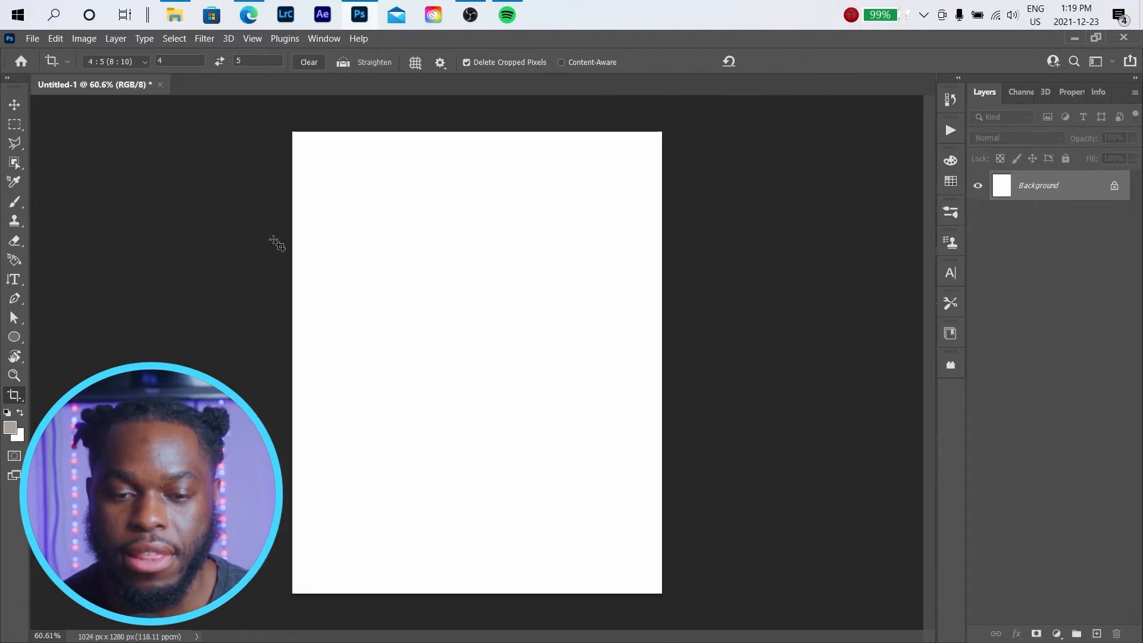
{"action": "left_click", "coordinate": [14, 204]}
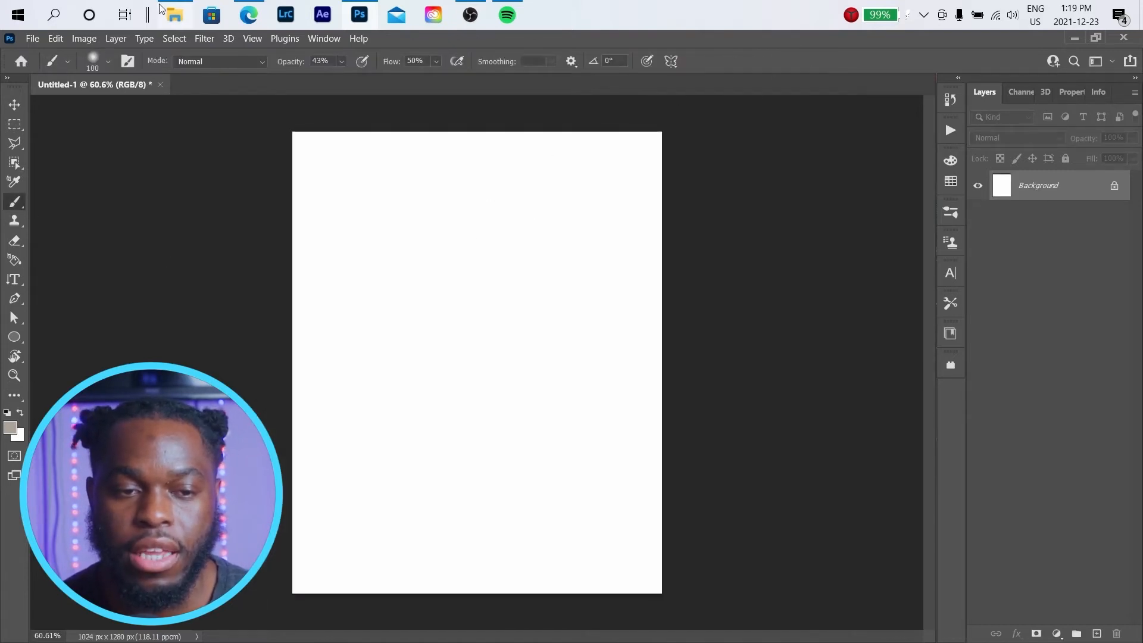
- Place the raw photo DSC01235.ARW from File Explorer into the document, keeping the Camera Raw settings as they are
{"action": "left_click", "coordinate": [175, 15]}
{"action": "left_click_drag", "start_coordinate": [526, 237], "coordinate": [398, 496]}
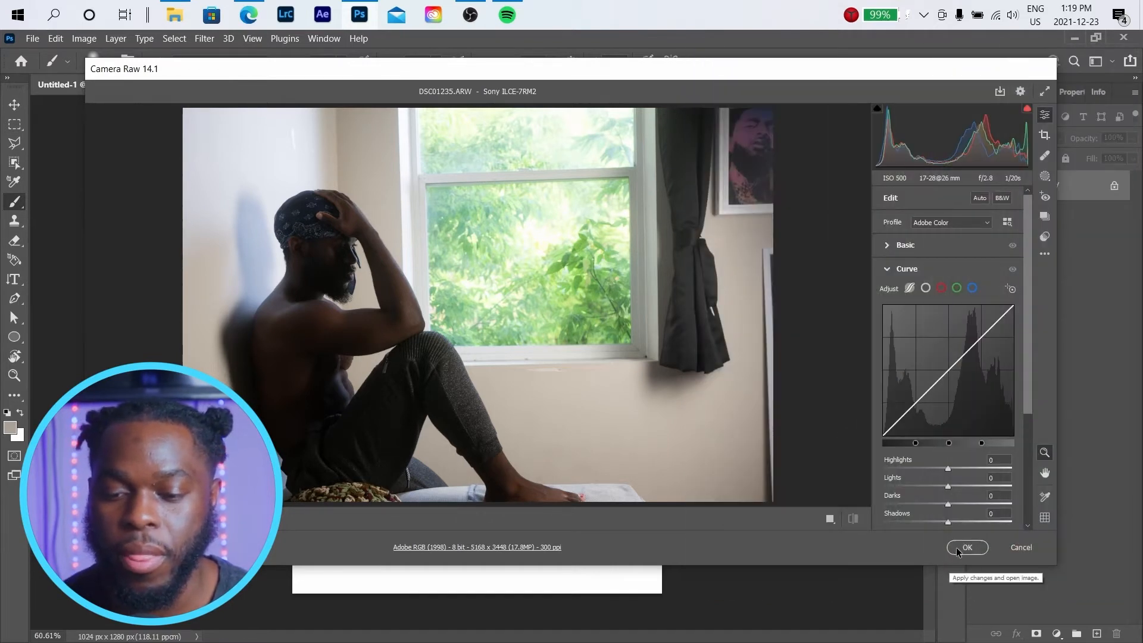
{"action": "left_click", "coordinate": [956, 548]}
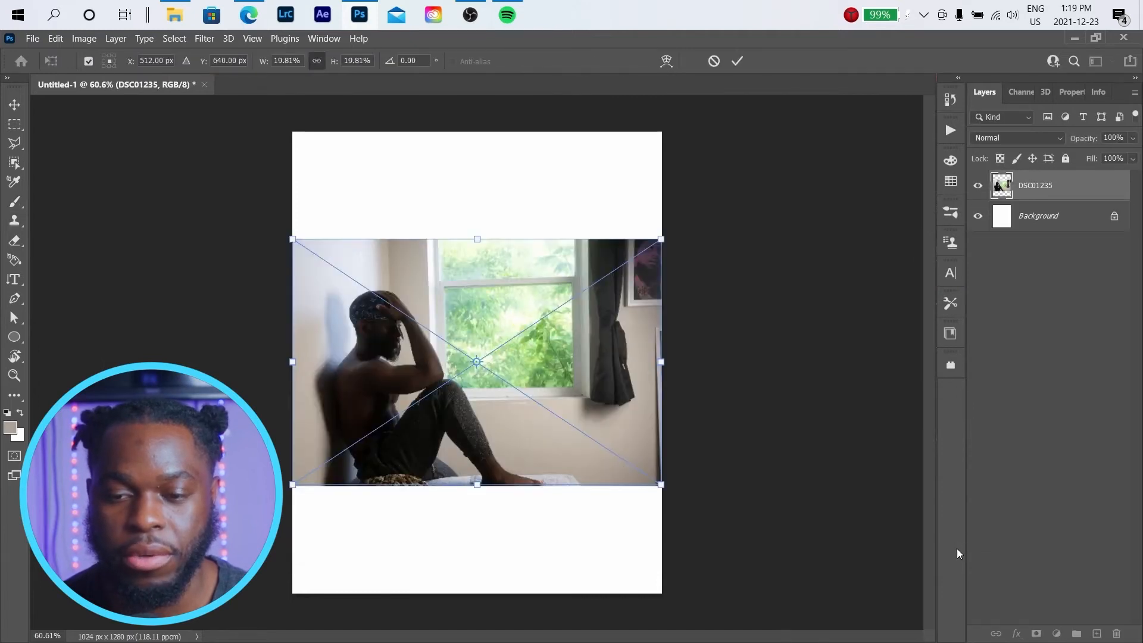
- Scale the placed photo to about 32% and align it with the canvas's bottom edge, framing the seated man and window
{"action": "left_click_drag", "start_coordinate": [475, 484], "coordinate": [798, 640]}
{"action": "left_click_drag", "start_coordinate": [472, 517], "coordinate": [523, 491]}
{"action": "left_click_drag", "start_coordinate": [859, 186], "coordinate": [851, 193]}
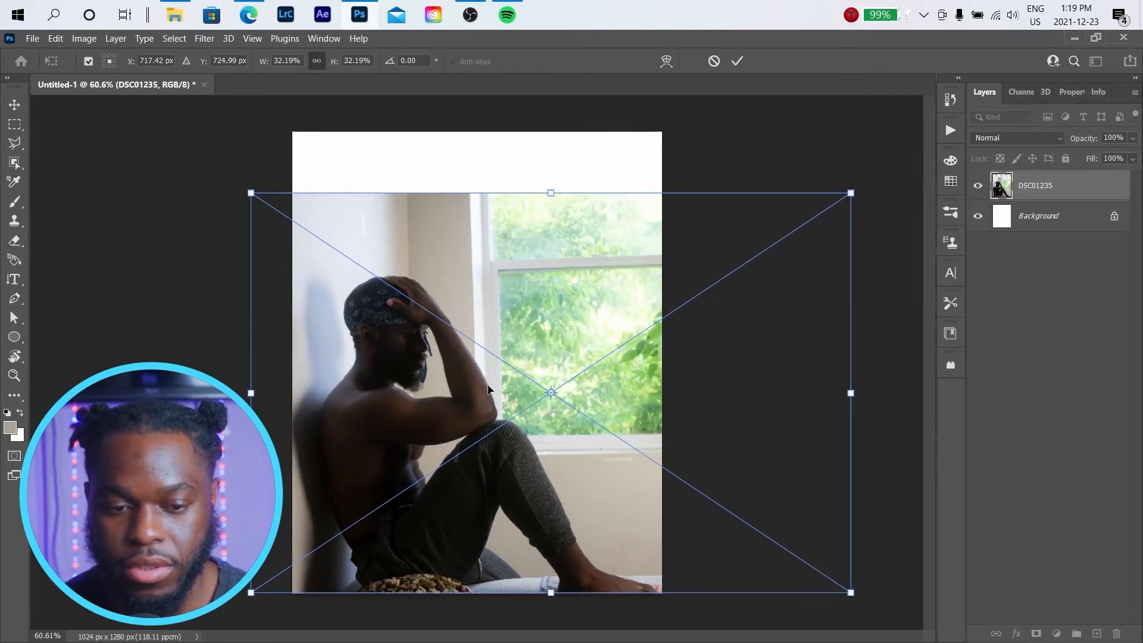
{"action": "left_click_drag", "start_coordinate": [474, 402], "coordinate": [474, 401]}
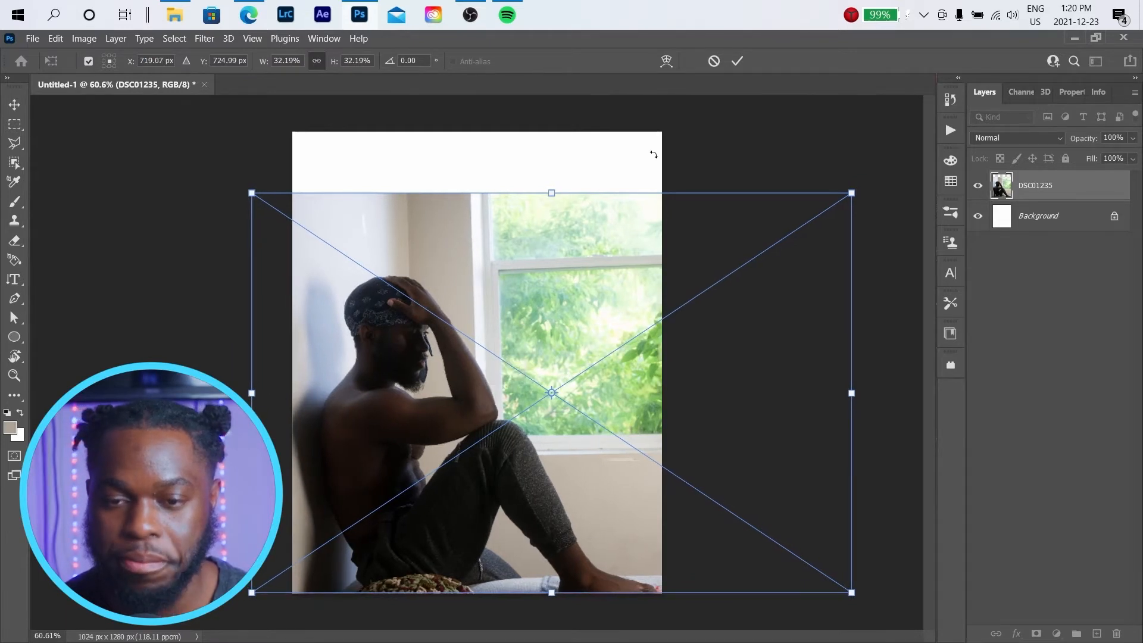
{"action": "left_click", "coordinate": [738, 61]}
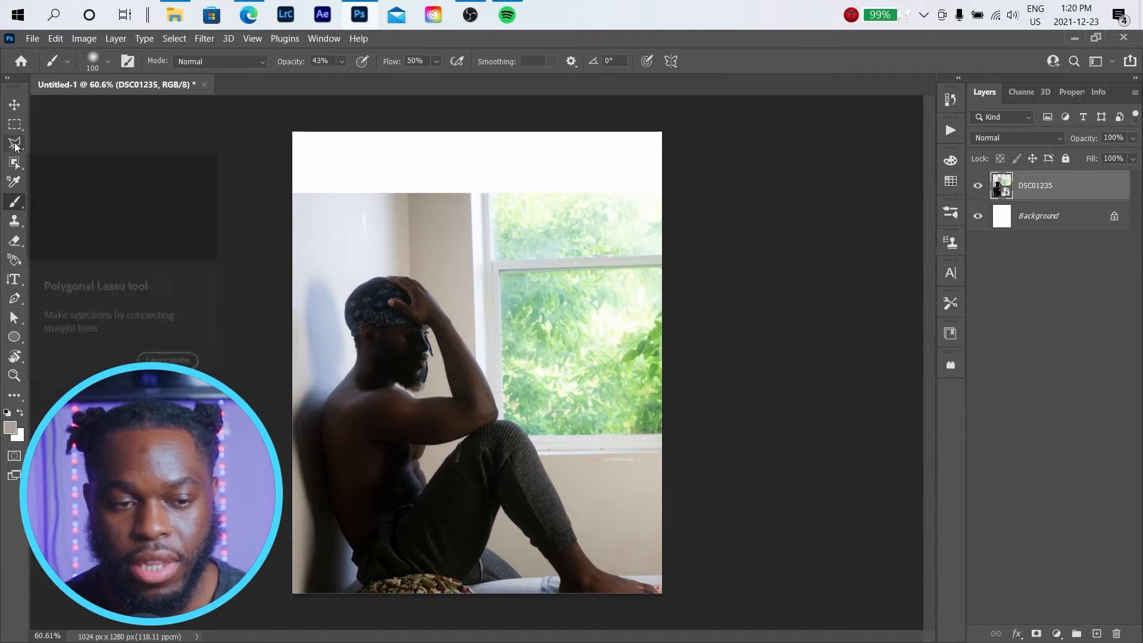
- Start a Polygonal Lasso selection at the window's upper-left corner and trace its left edge down to the man's knee
{"action": "left_click_drag", "start_coordinate": [14, 146], "coordinate": [90, 140]}
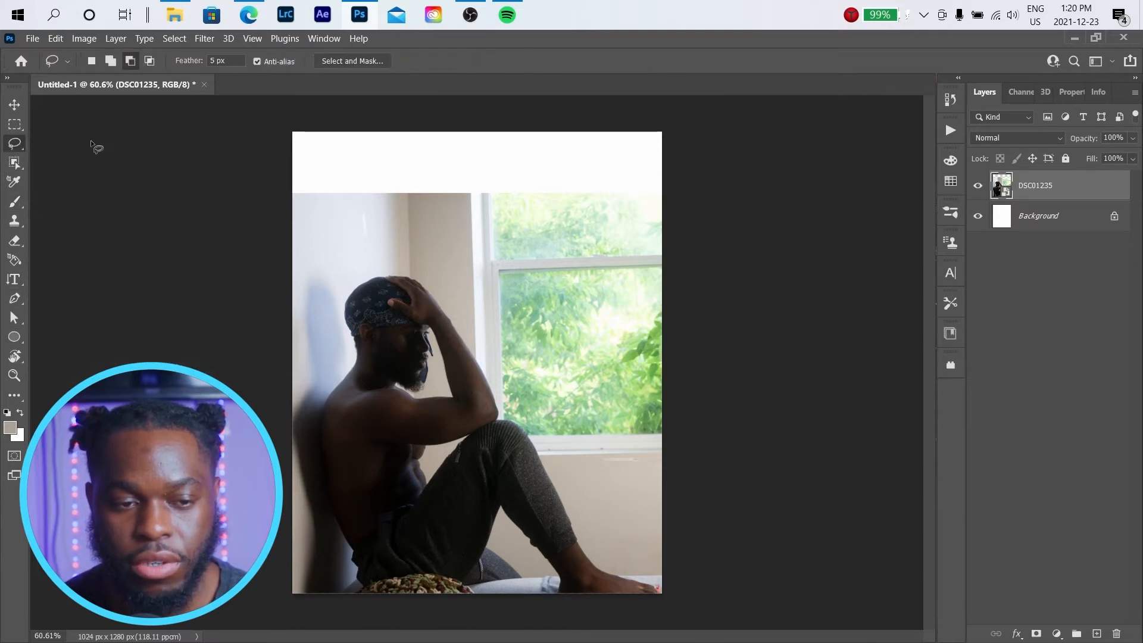
{"action": "left_click_drag", "start_coordinate": [15, 146], "coordinate": [15, 146]}
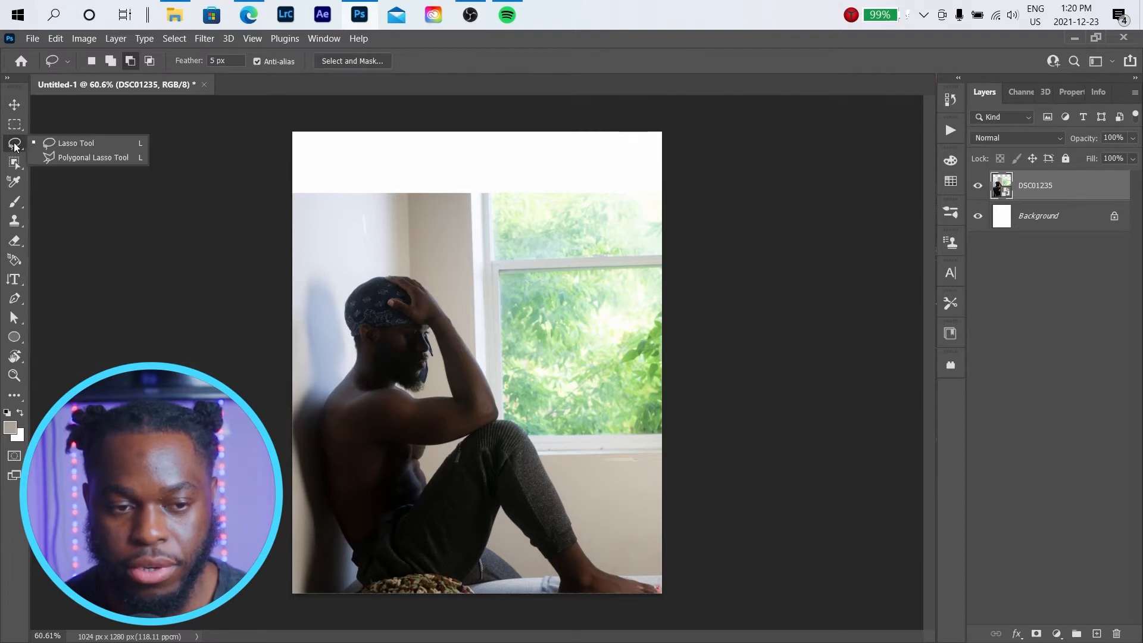
{"action": "left_click", "coordinate": [100, 156]}
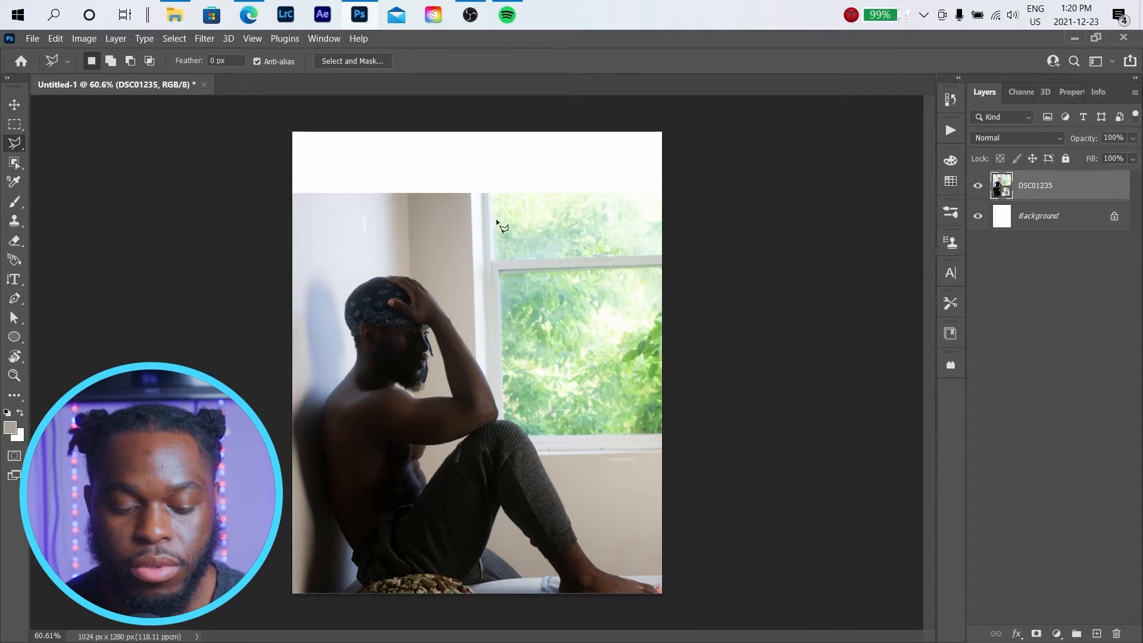
{"action": "scroll", "coordinate": [498, 222], "scroll_direction": "up", "scroll_amount": 10}
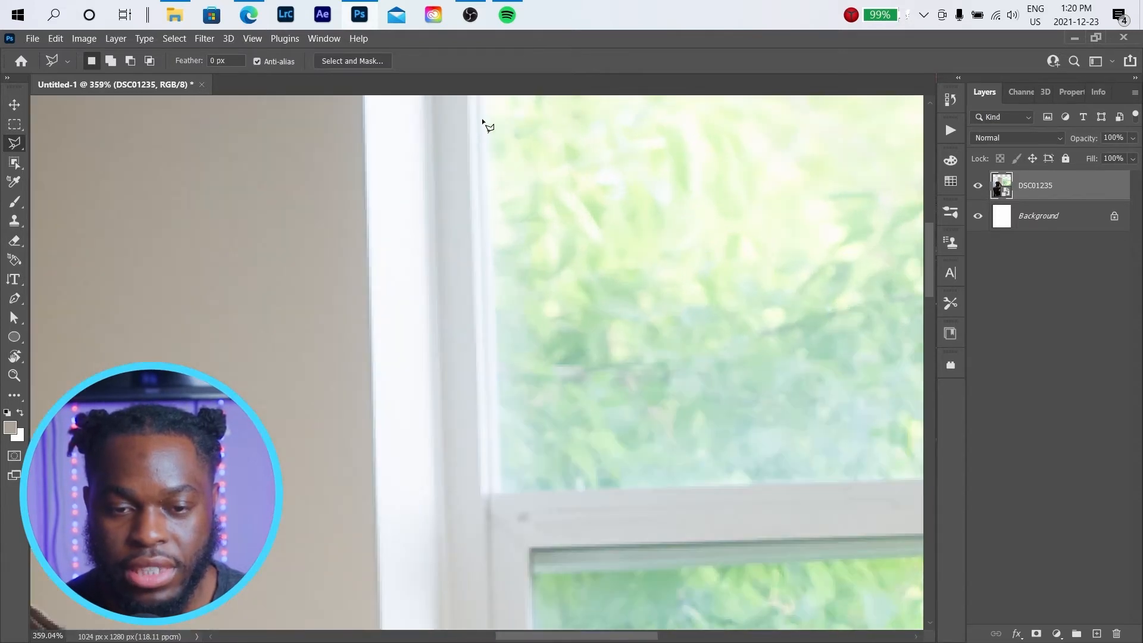
{"action": "scroll", "coordinate": [482, 120], "scroll_direction": "up", "scroll_amount": 2}
{"action": "left_click", "coordinate": [466, 120]}
{"action": "scroll", "coordinate": [496, 396], "scroll_direction": "down", "scroll_amount": 7}
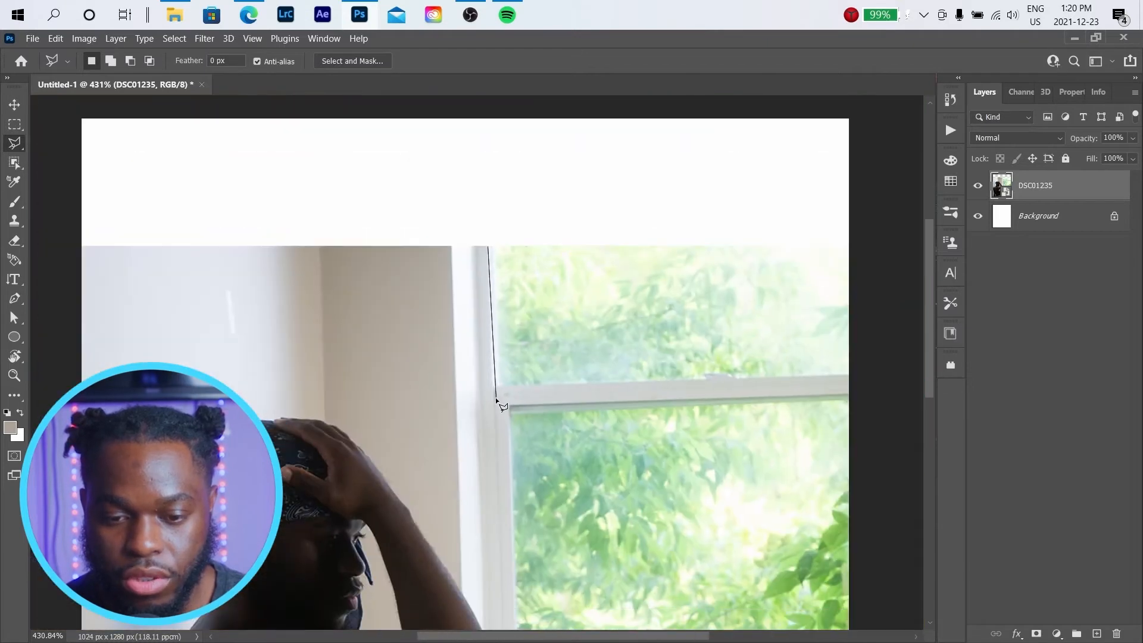
{"action": "scroll", "coordinate": [498, 397], "scroll_direction": "down", "scroll_amount": 3}
{"action": "scroll", "coordinate": [528, 373], "scroll_direction": "up", "scroll_amount": 8}
{"action": "scroll", "coordinate": [503, 393], "scroll_direction": "up", "scroll_amount": 8}
{"action": "scroll", "coordinate": [437, 473], "scroll_direction": "down", "scroll_amount": 5}
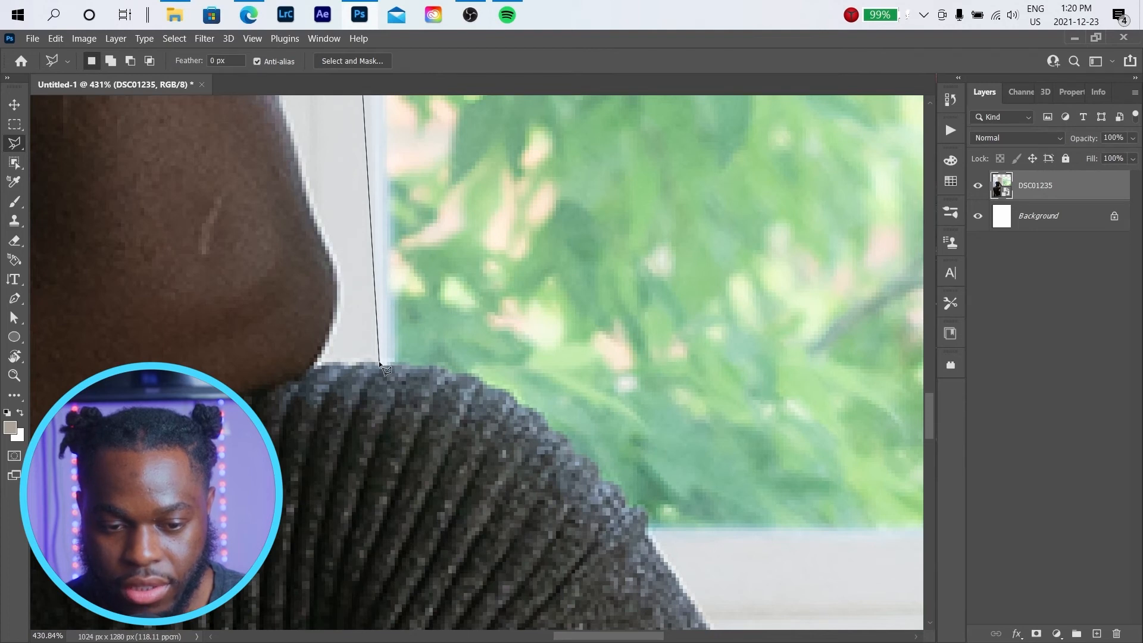
{"action": "scroll", "coordinate": [380, 365], "scroll_direction": "up", "scroll_amount": 5}
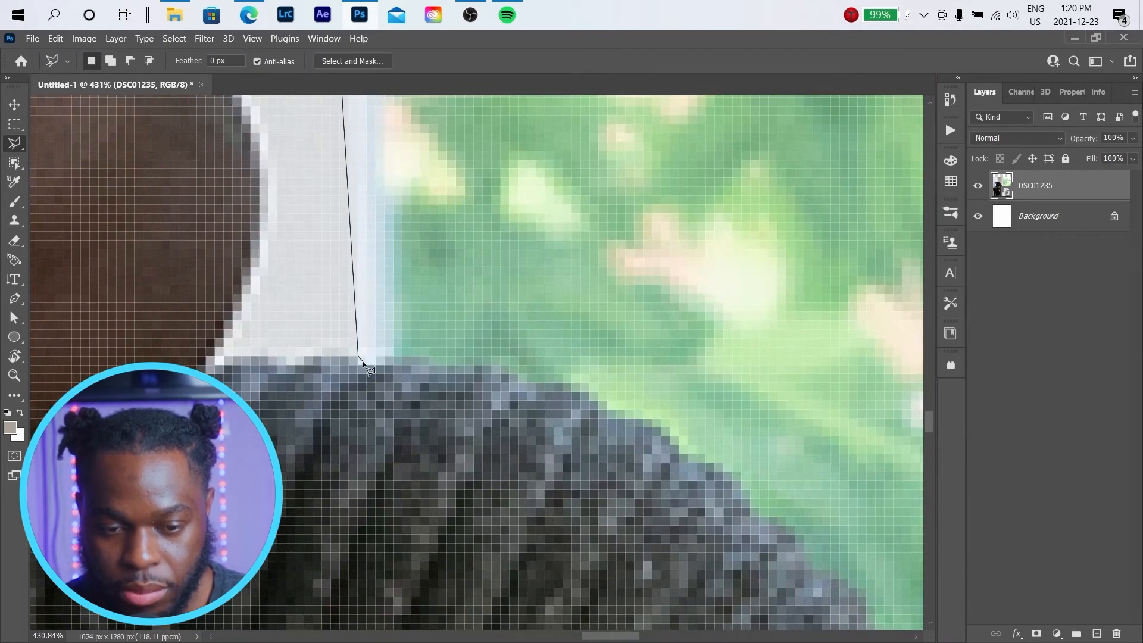
- Continue the lasso outline closely along the curve of the trouser knee down to the window's lower frame
{"action": "left_click", "coordinate": [424, 358]}
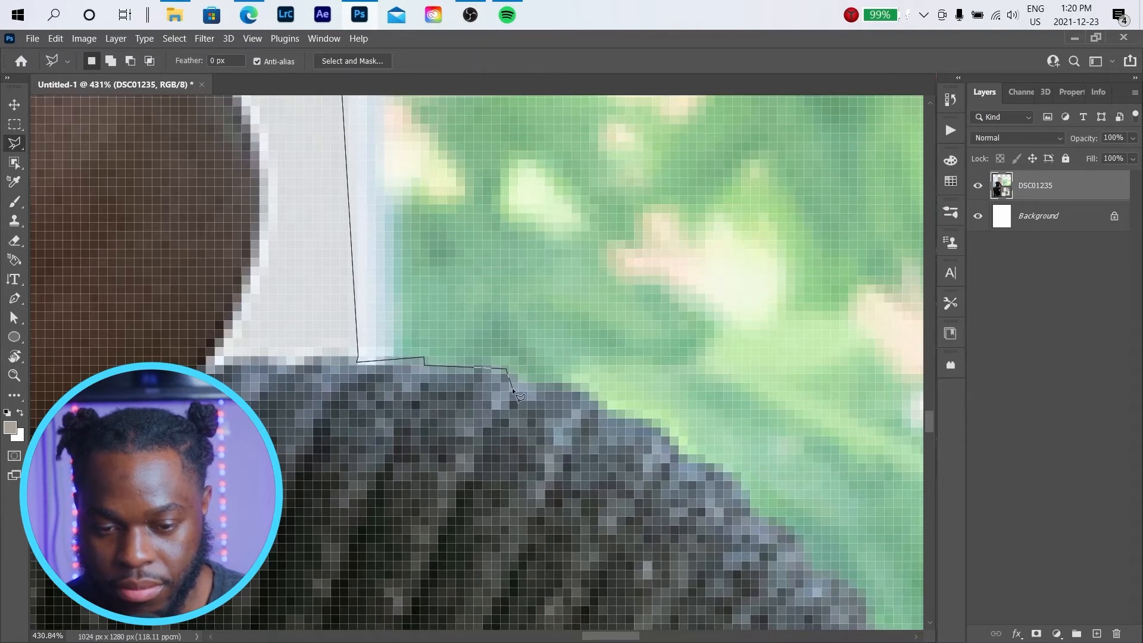
{"action": "left_click", "coordinate": [602, 409]}
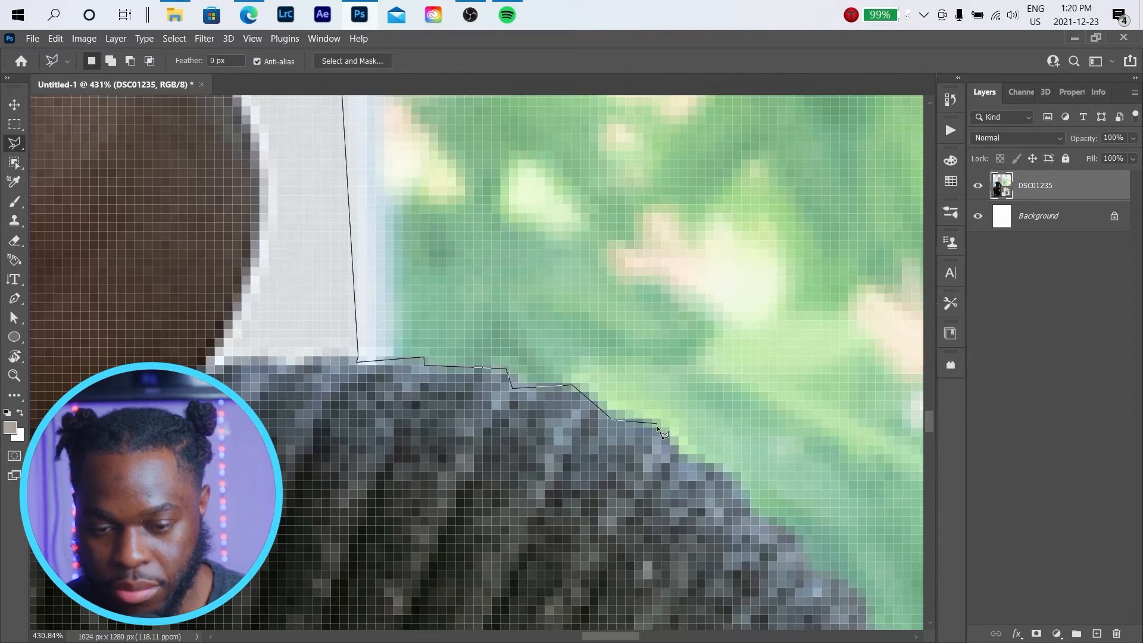
{"action": "left_click", "coordinate": [717, 467]}
{"action": "scroll", "coordinate": [718, 468], "scroll_direction": "down", "scroll_amount": 5}
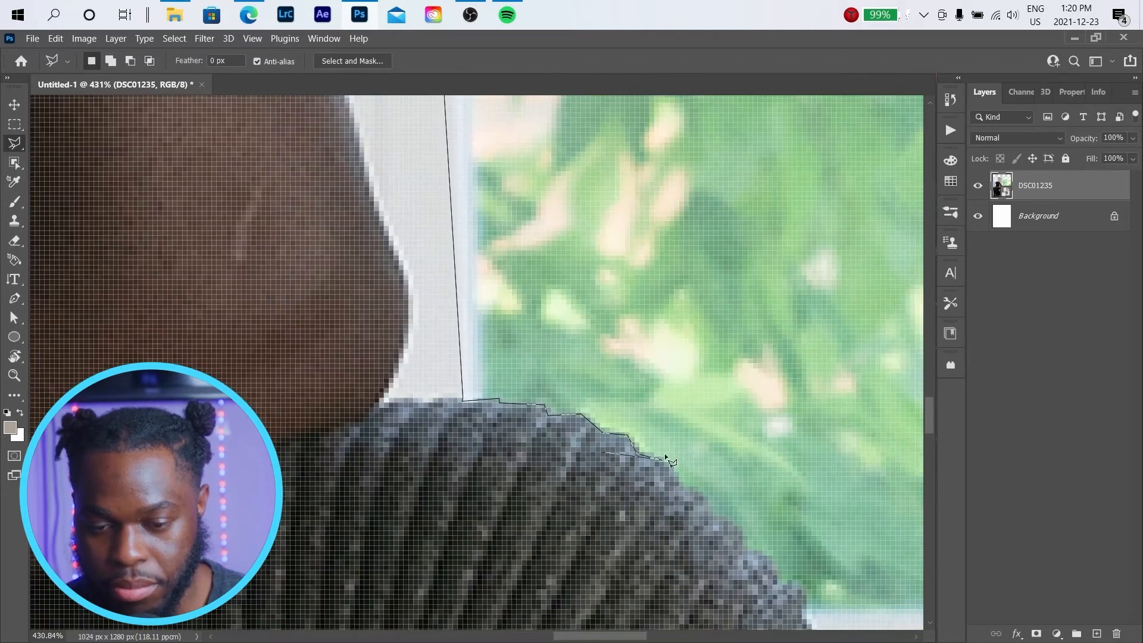
{"action": "scroll", "coordinate": [702, 473], "scroll_direction": "up", "scroll_amount": 2}
{"action": "scroll", "coordinate": [725, 501], "scroll_direction": "up", "scroll_amount": 5}
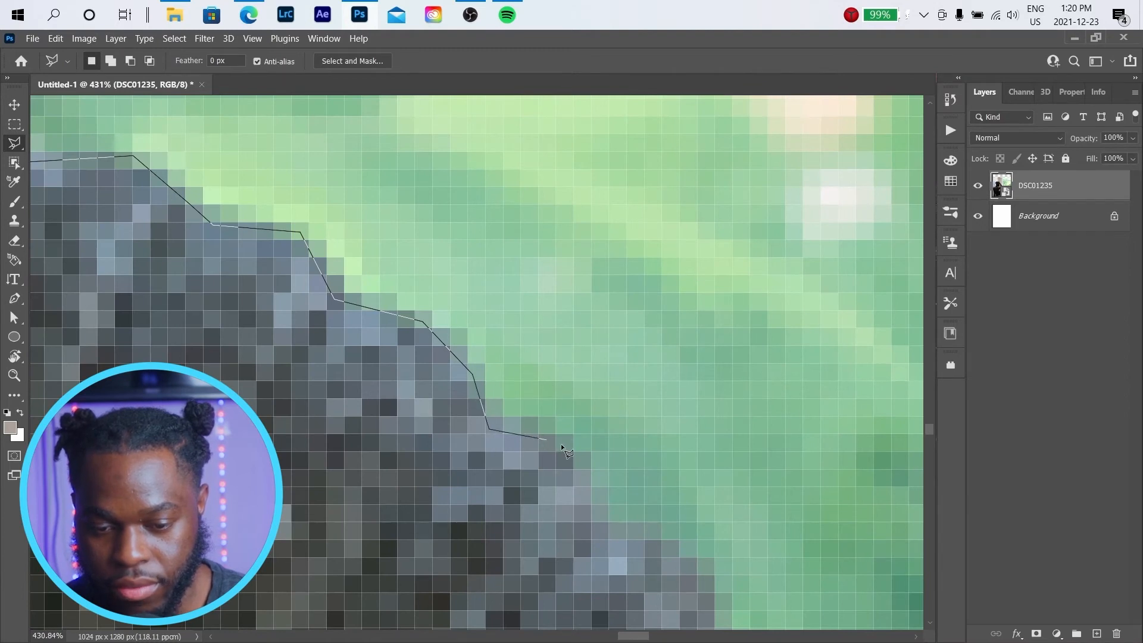
{"action": "left_click", "coordinate": [673, 546]}
{"action": "scroll", "coordinate": [658, 543], "scroll_direction": "down", "scroll_amount": 5}
{"action": "scroll", "coordinate": [685, 575], "scroll_direction": "up", "scroll_amount": 5}
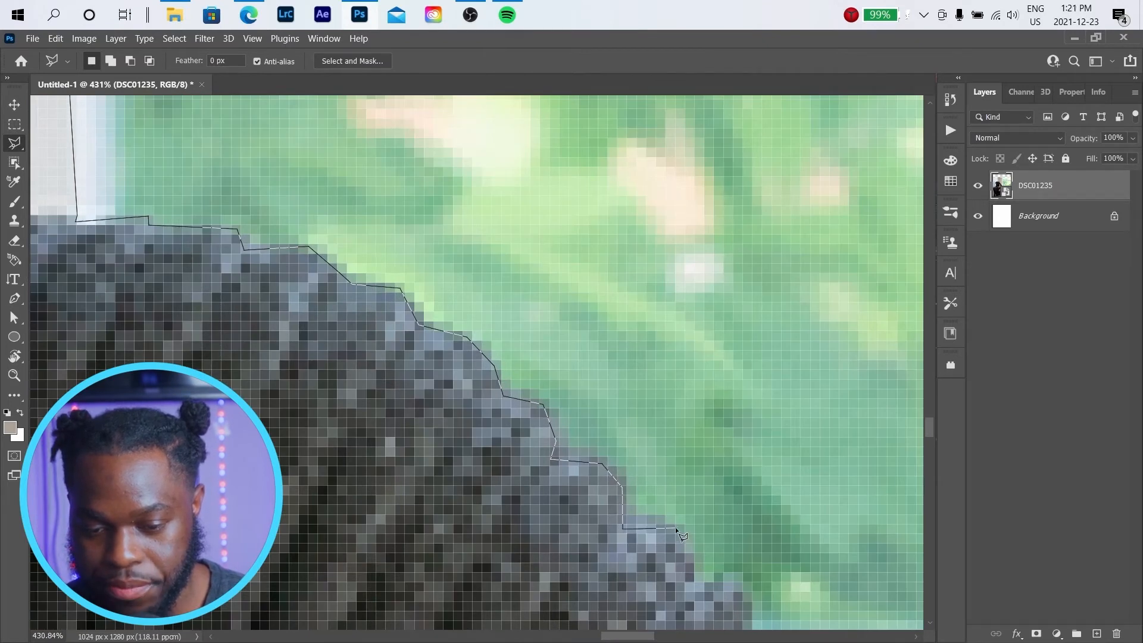
{"action": "left_click", "coordinate": [733, 578]}
{"action": "scroll", "coordinate": [735, 580], "scroll_direction": "down", "scroll_amount": 5}
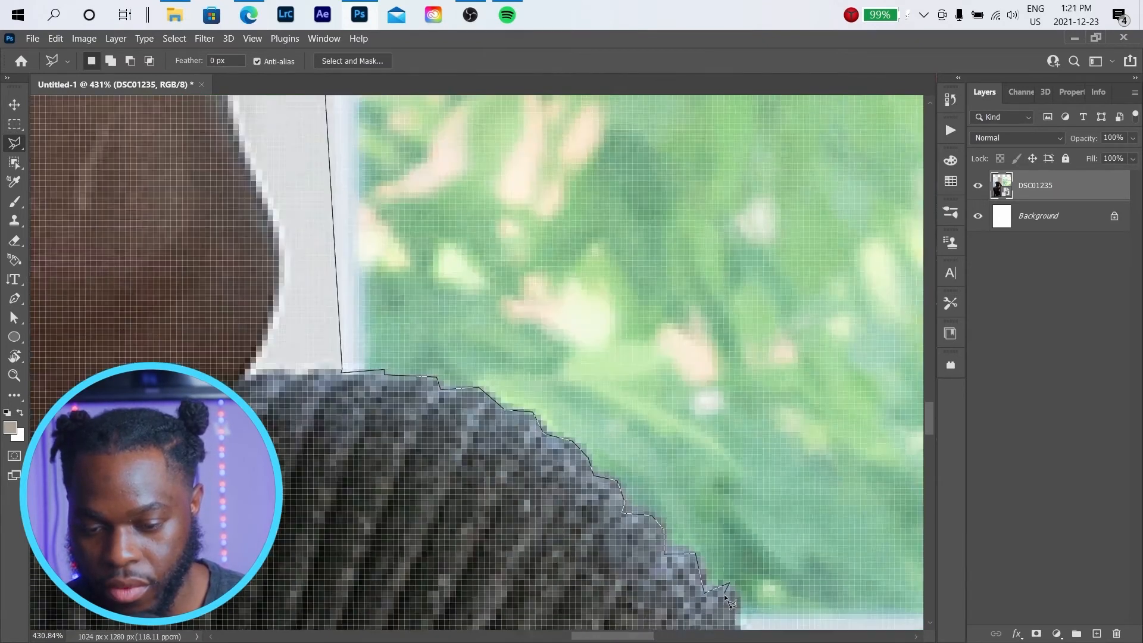
{"action": "scroll", "coordinate": [710, 588], "scroll_direction": "up", "scroll_amount": 5}
{"action": "scroll", "coordinate": [707, 586], "scroll_direction": "up", "scroll_amount": 2}
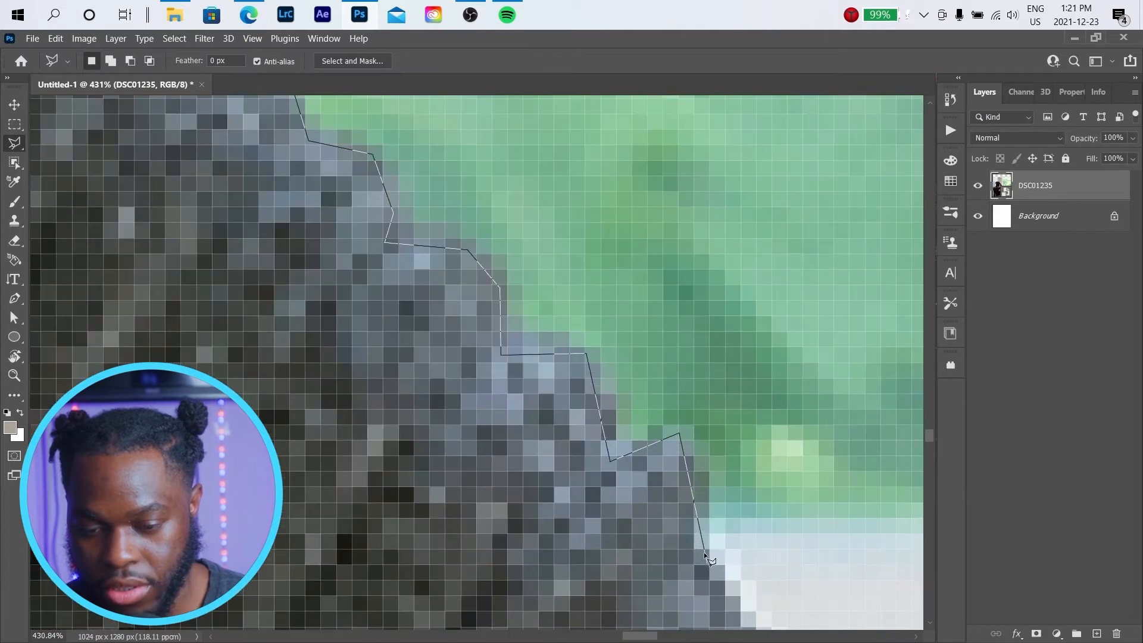
{"action": "left_click", "coordinate": [694, 550]}
{"action": "scroll", "coordinate": [734, 561], "scroll_direction": "down", "scroll_amount": 4}
{"action": "left_click", "coordinate": [690, 572]}
{"action": "scroll", "coordinate": [671, 573], "scroll_direction": "down", "scroll_amount": 5}
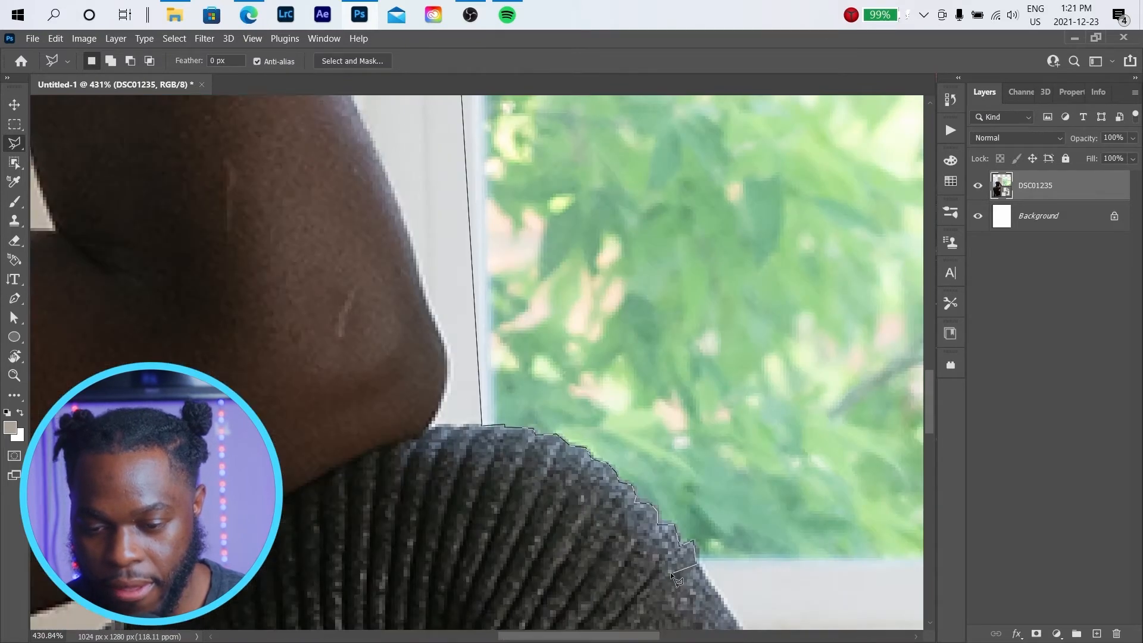
- Run the lasso outline along the window's lower edge, past the canvas's right side and above the photo, closing it at the starting point
{"action": "scroll", "coordinate": [917, 575], "scroll_direction": "up", "scroll_amount": 5}
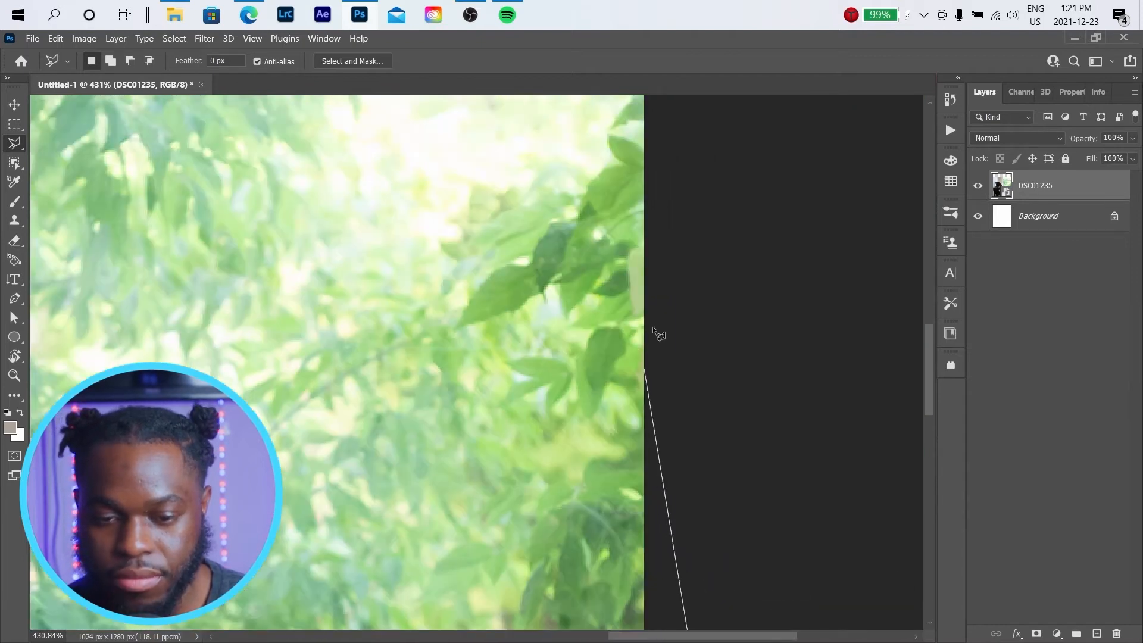
{"action": "scroll", "coordinate": [655, 341], "scroll_direction": "down", "scroll_amount": 4}
{"action": "left_click", "coordinate": [540, 180]}
{"action": "scroll", "coordinate": [292, 206], "scroll_direction": "up", "scroll_amount": 2}
{"action": "scroll", "coordinate": [279, 222], "scroll_direction": "up", "scroll_amount": 2}
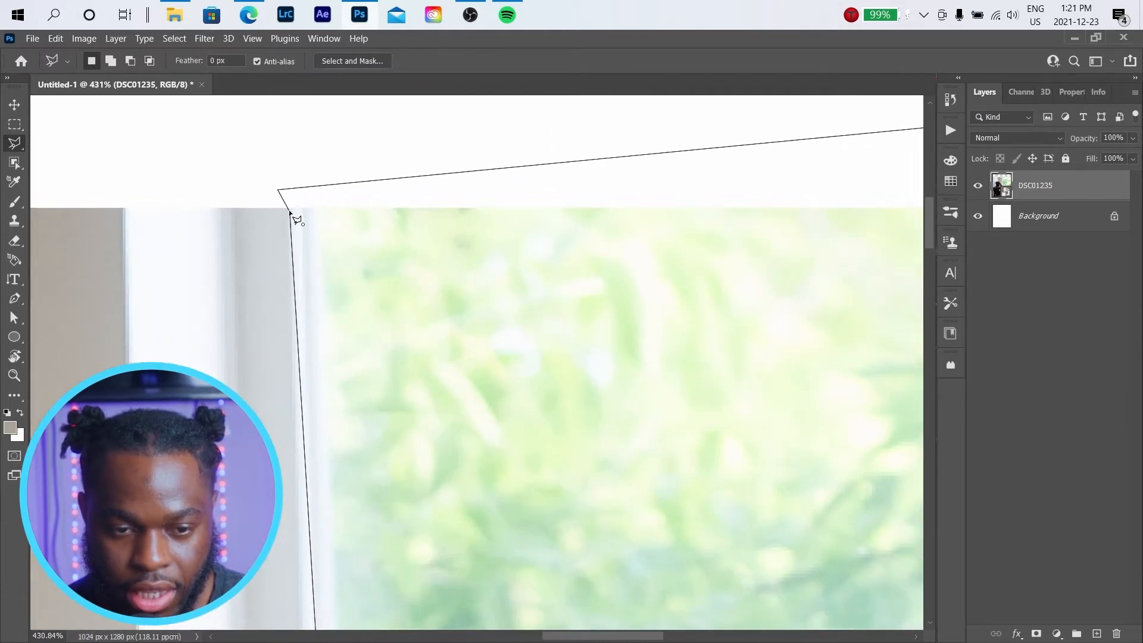
{"action": "scroll", "coordinate": [291, 215], "scroll_direction": "up", "scroll_amount": 3}
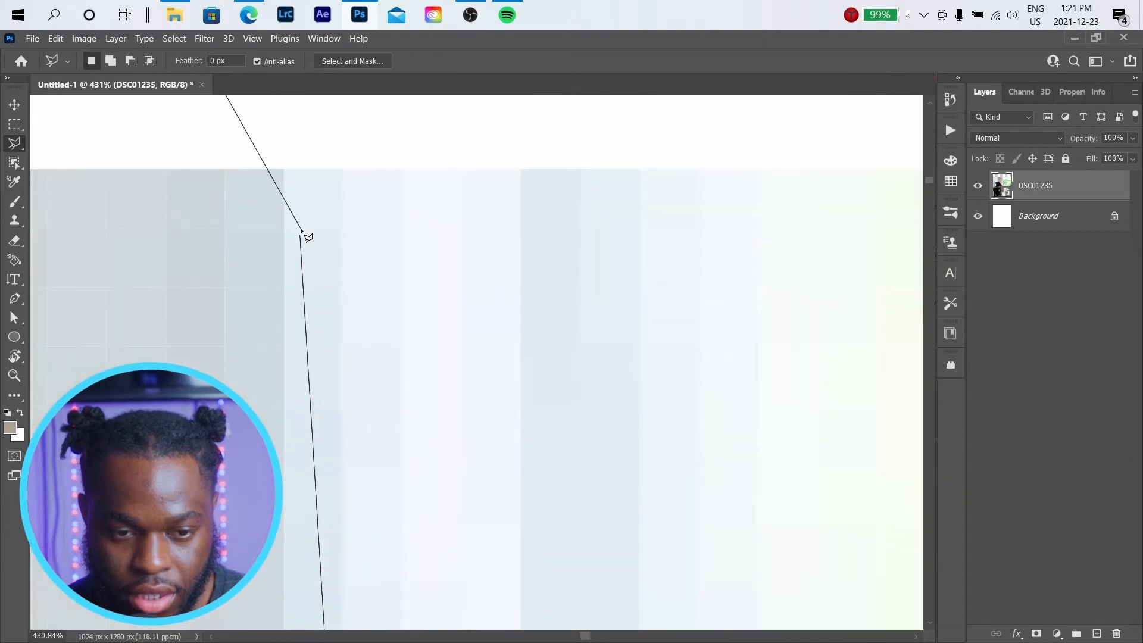
{"action": "scroll", "coordinate": [303, 241], "scroll_direction": "up", "scroll_amount": 5}
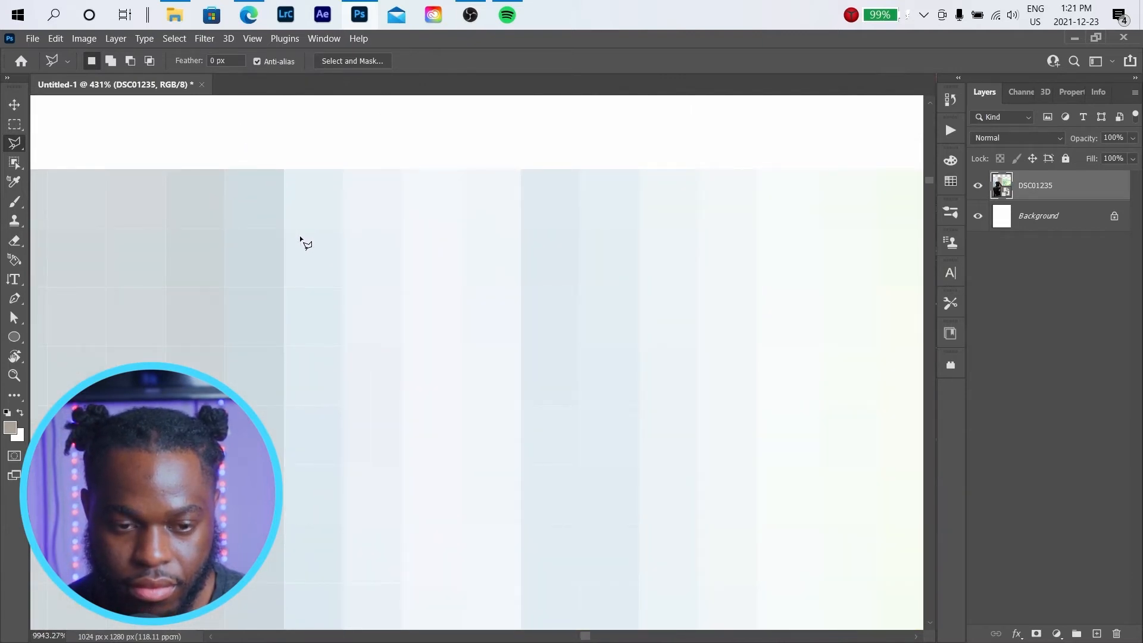
{"action": "scroll", "coordinate": [306, 234], "scroll_direction": "down", "scroll_amount": 10}
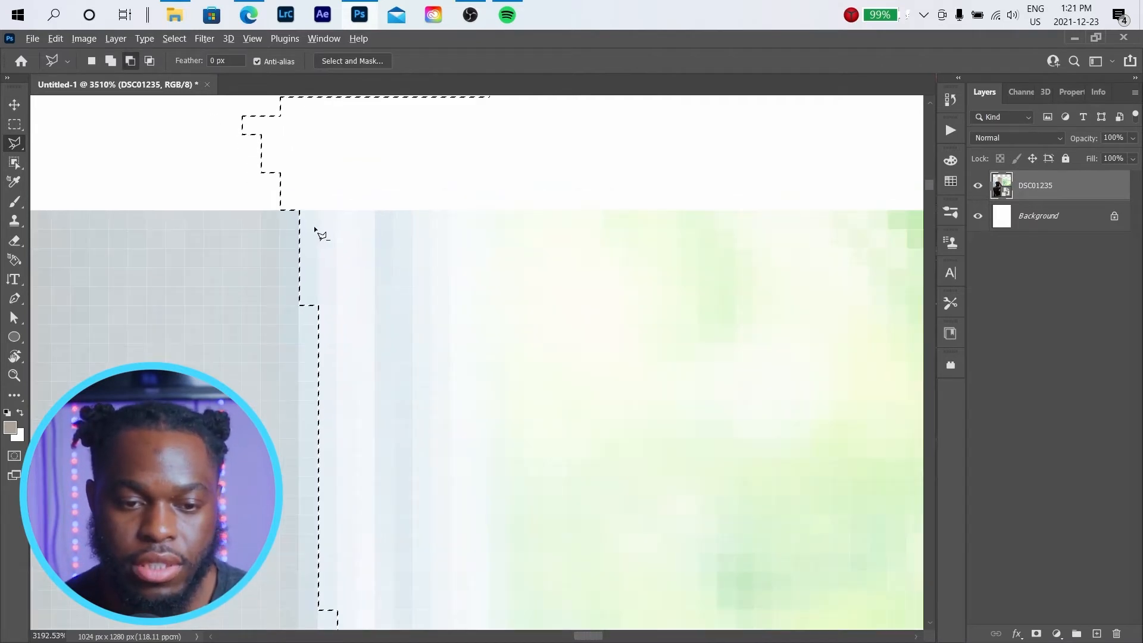
{"action": "scroll", "coordinate": [368, 237], "scroll_direction": "down", "scroll_amount": 5}
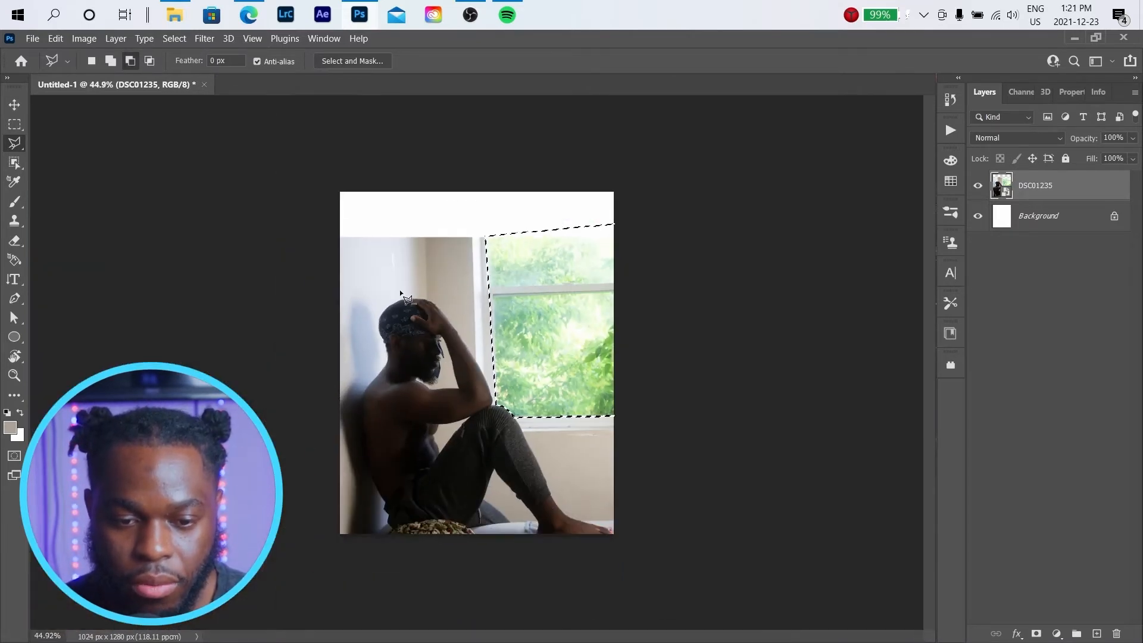
- Add a layer mask to the DSC01235 layer from the window selection
{"action": "scroll", "coordinate": [605, 334], "scroll_direction": "up", "scroll_amount": 3}
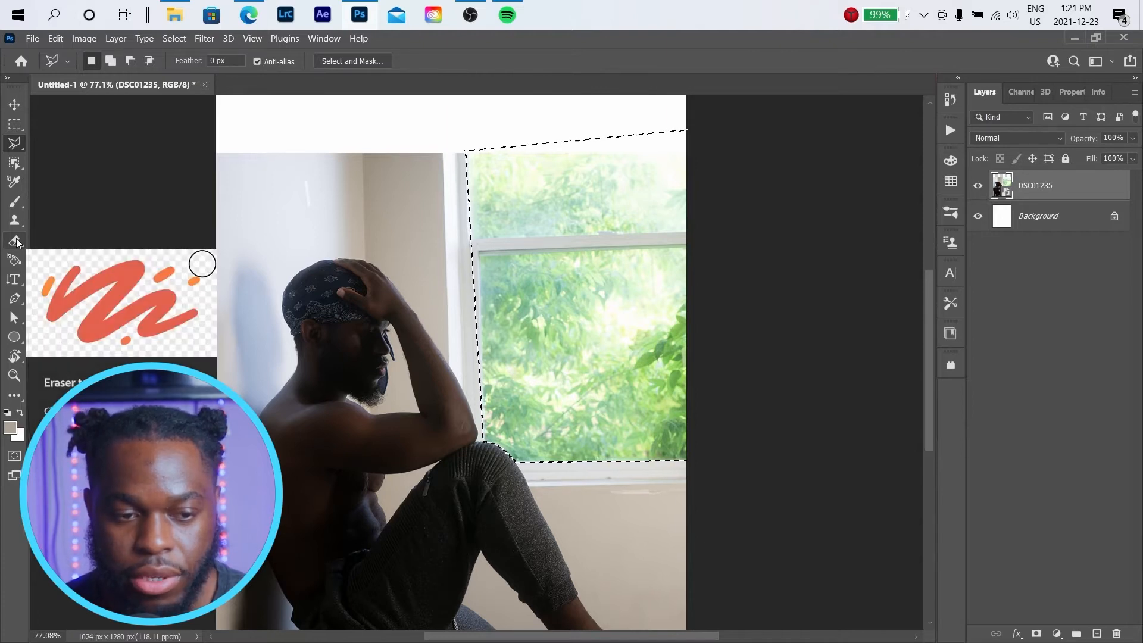
{"action": "left_click", "coordinate": [15, 240]}
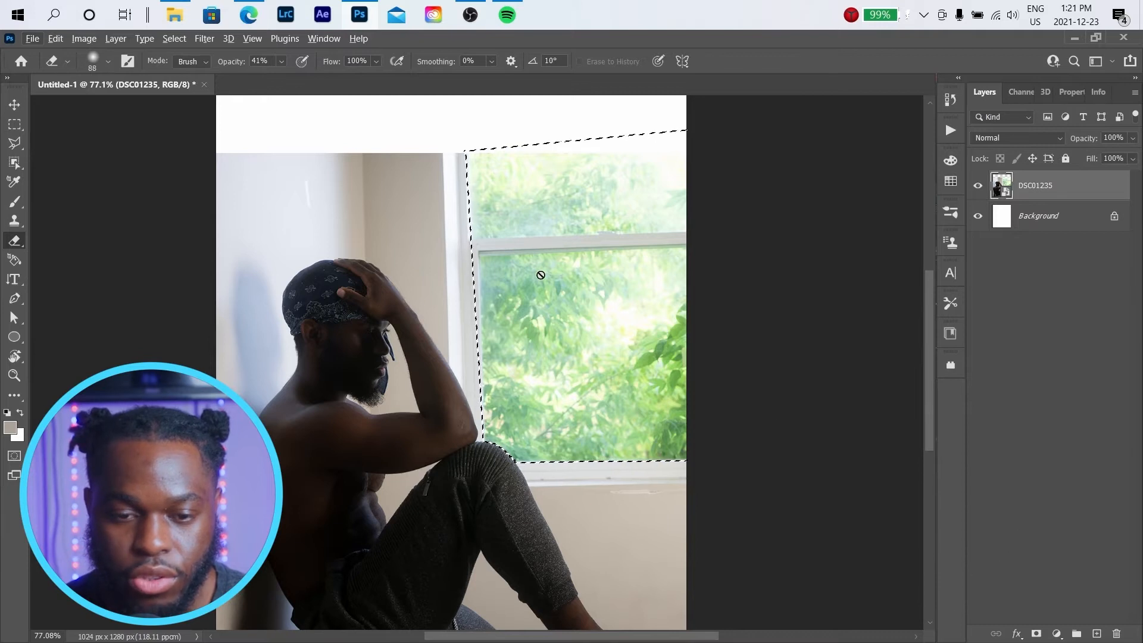
{"action": "left_click", "coordinate": [1036, 634]}
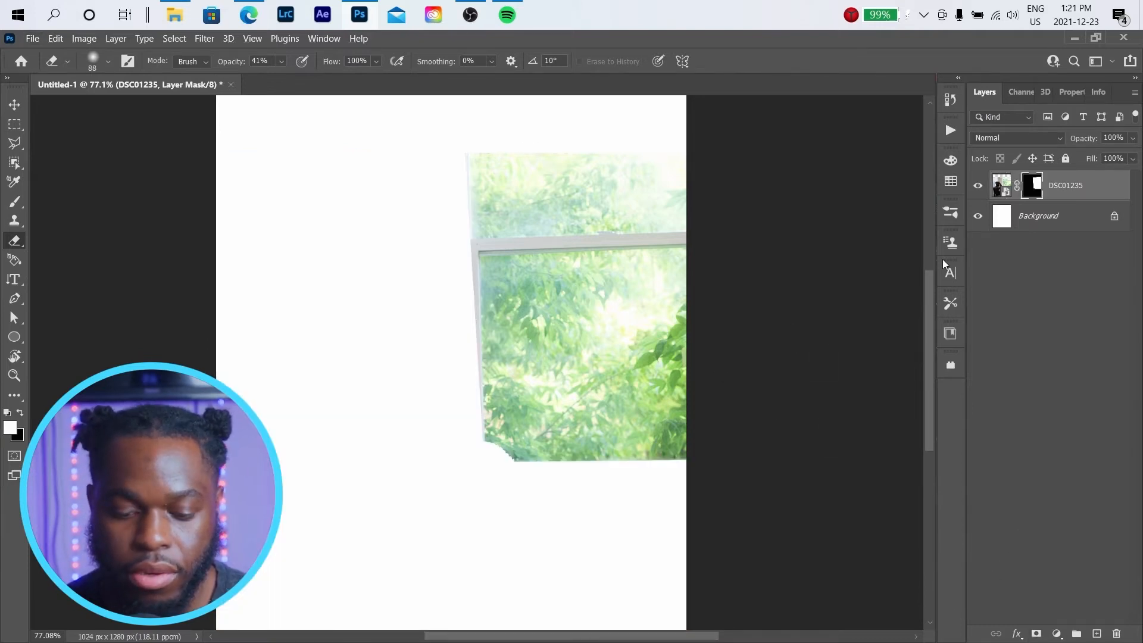
- Invert the DSC01235 layer mask so the window area is hidden and the rest of the photo shows
{"action": "key", "text": "ctrl+i"}
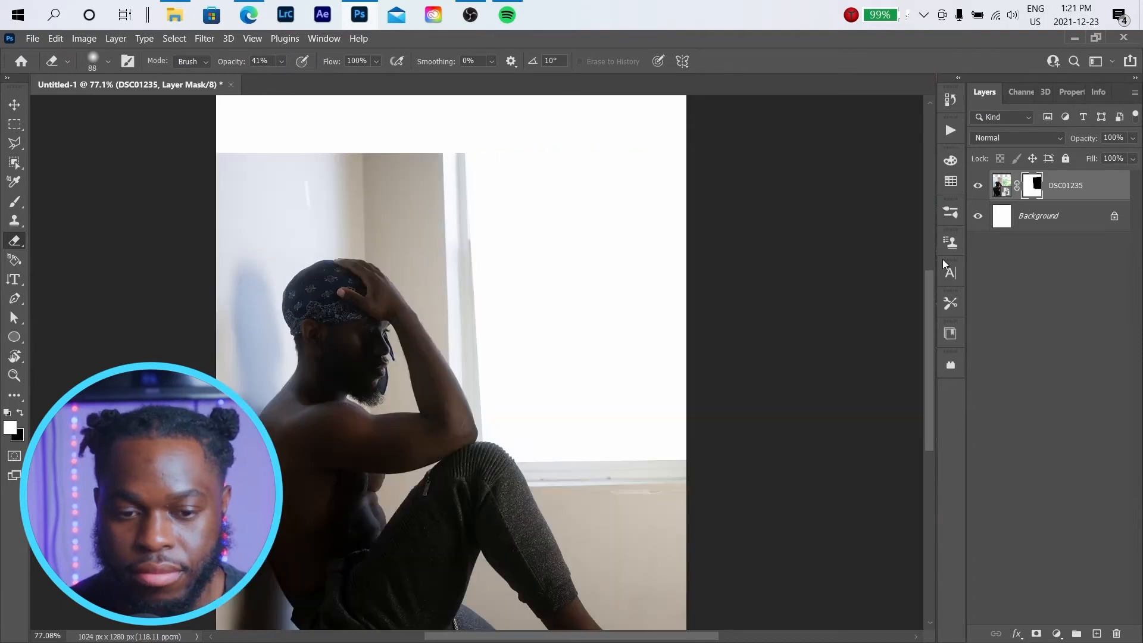
- Examine the masked photo closely along the window frame's inner edge and in full view
{"action": "scroll", "coordinate": [484, 230], "scroll_direction": "up", "scroll_amount": 8}
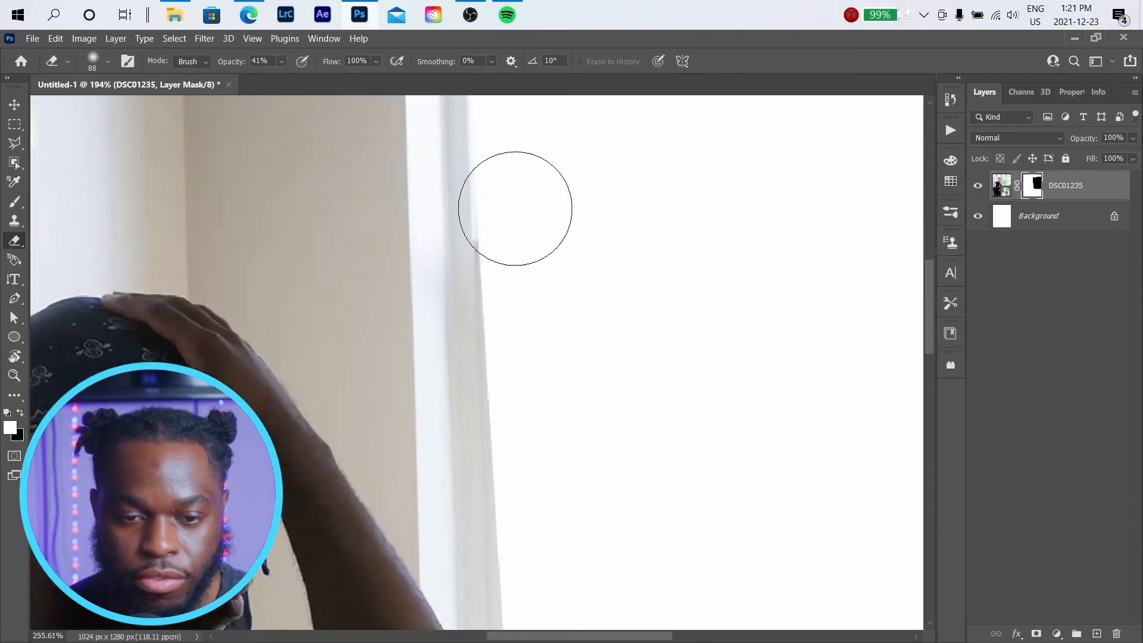
{"action": "scroll", "coordinate": [515, 208], "scroll_direction": "up", "scroll_amount": 2}
{"action": "scroll", "coordinate": [516, 223], "scroll_direction": "down", "scroll_amount": 8}
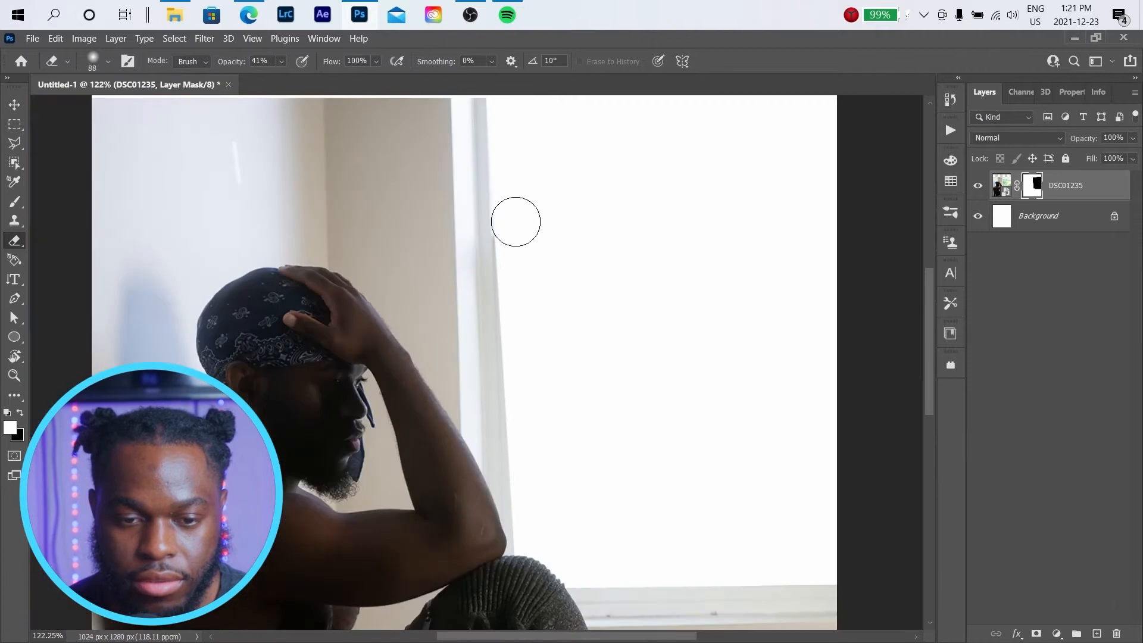
{"action": "scroll", "coordinate": [554, 220], "scroll_direction": "down", "scroll_amount": 2}
{"action": "scroll", "coordinate": [557, 222], "scroll_direction": "up", "scroll_amount": 3}
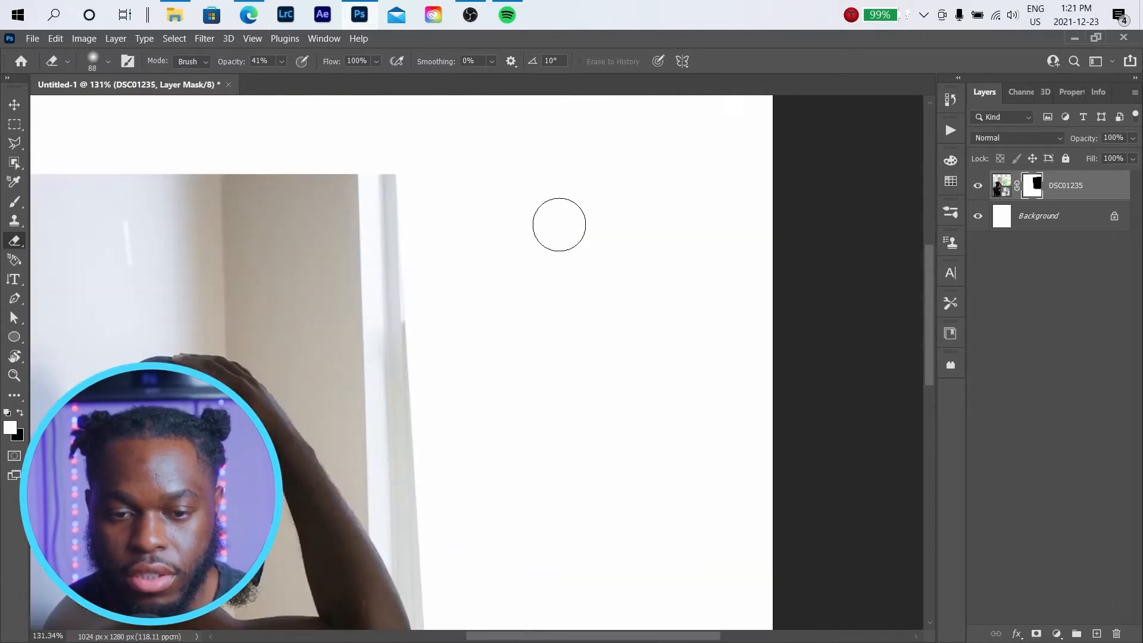
{"action": "scroll", "coordinate": [559, 225], "scroll_direction": "down", "scroll_amount": 2}
{"action": "scroll", "coordinate": [599, 309], "scroll_direction": "down", "scroll_amount": 2}
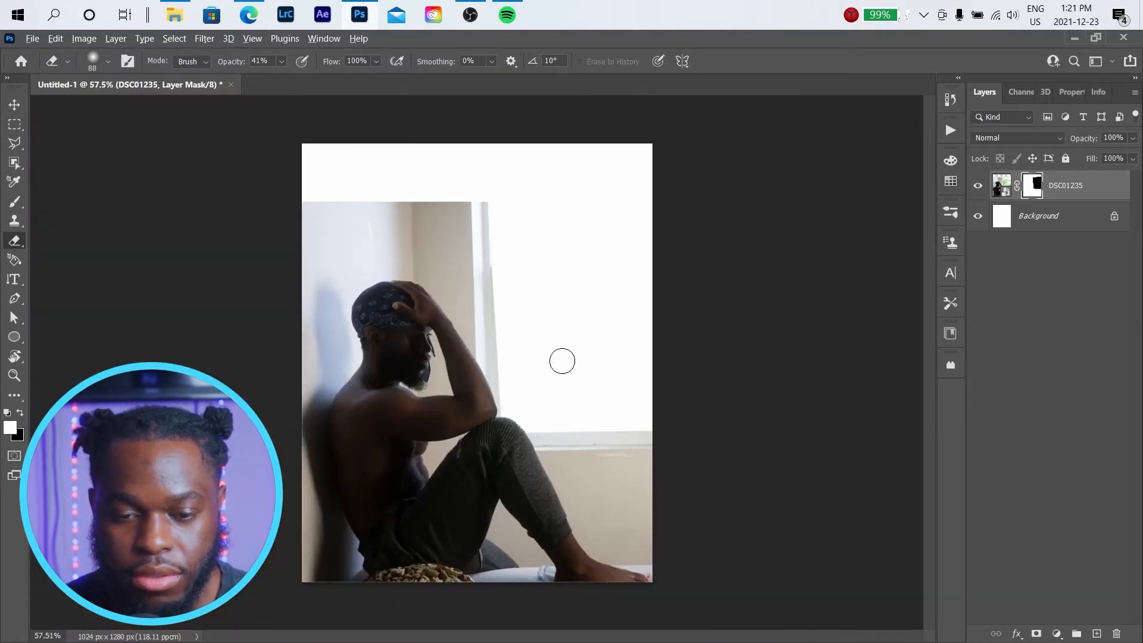
{"action": "scroll", "coordinate": [541, 343], "scroll_direction": "up", "scroll_amount": 3}
{"action": "scroll", "coordinate": [541, 344], "scroll_direction": "down", "scroll_amount": 2}
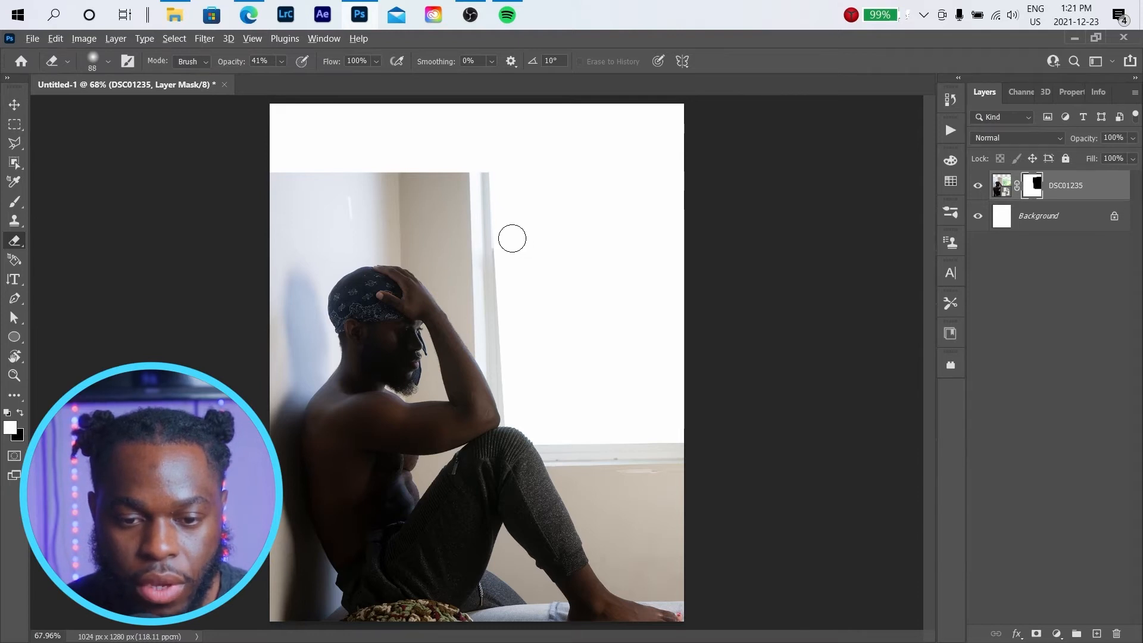
{"action": "scroll", "coordinate": [518, 238], "scroll_direction": "up", "scroll_amount": 6}
{"action": "scroll", "coordinate": [526, 281], "scroll_direction": "down", "scroll_amount": 5}
{"action": "scroll", "coordinate": [551, 413], "scroll_direction": "up", "scroll_amount": 5}
{"action": "scroll", "coordinate": [485, 343], "scroll_direction": "up", "scroll_amount": 2}
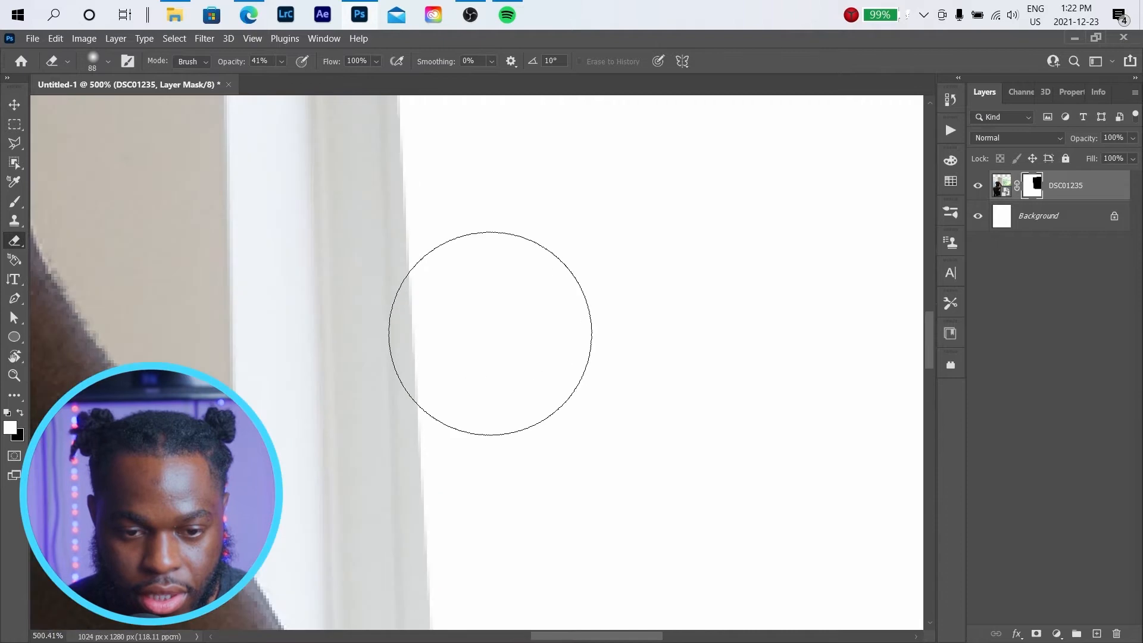
{"action": "scroll", "coordinate": [490, 332], "scroll_direction": "down", "scroll_amount": 5}
{"action": "scroll", "coordinate": [442, 300], "scroll_direction": "down", "scroll_amount": 2}
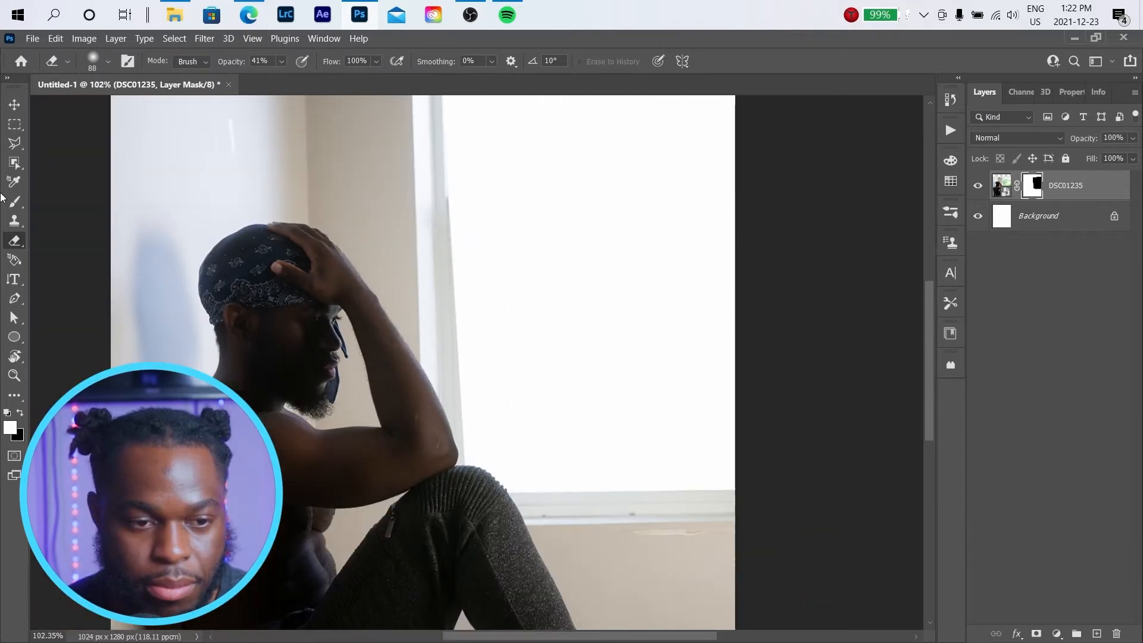
- Start a Polygonal Lasso selection on the window frame's inner edge and run it straight down to the man's arm
{"action": "left_click", "coordinate": [12, 146]}
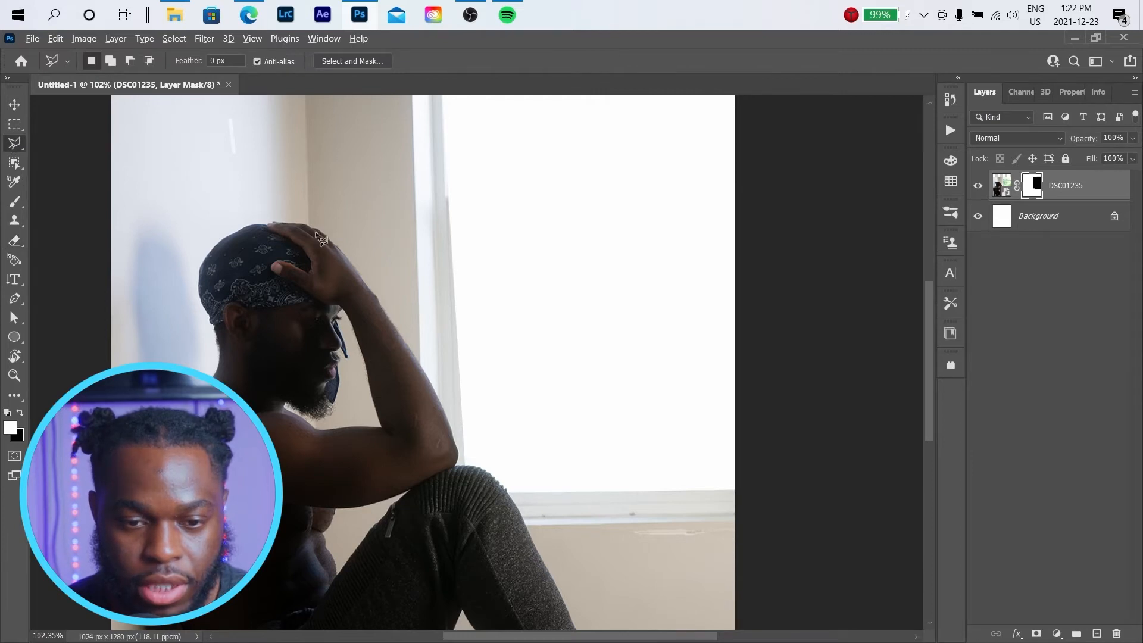
{"action": "scroll", "coordinate": [316, 232], "scroll_direction": "up", "scroll_amount": 10}
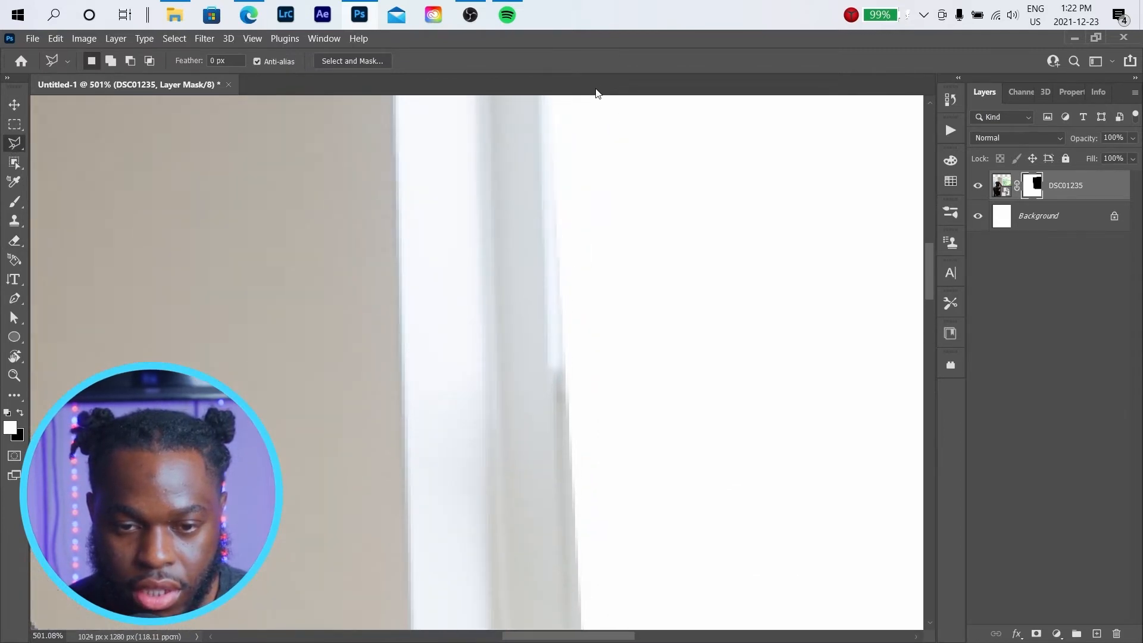
{"action": "scroll", "coordinate": [597, 95], "scroll_direction": "up", "scroll_amount": 3}
{"action": "left_click", "coordinate": [539, 190]}
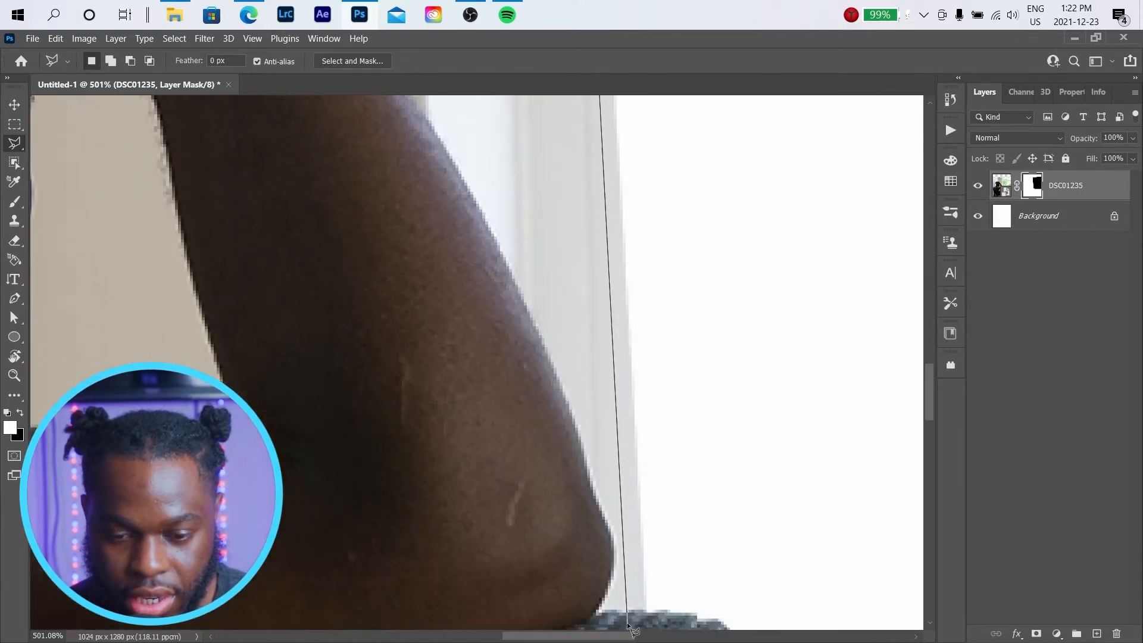
{"action": "scroll", "coordinate": [595, 458], "scroll_direction": "up", "scroll_amount": 3}
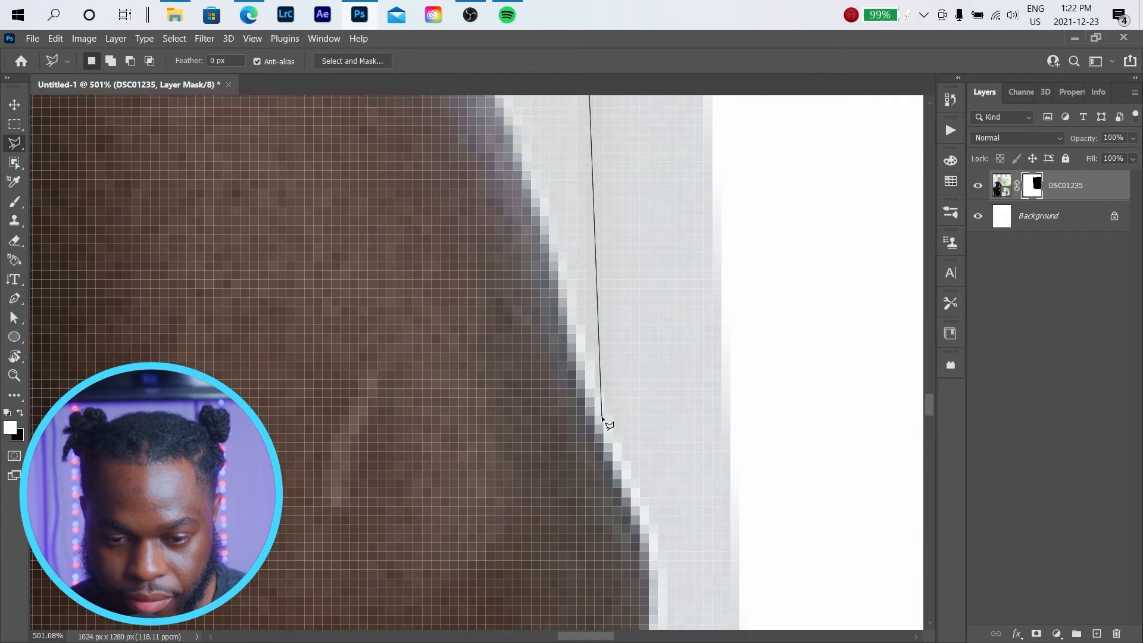
{"action": "left_click", "coordinate": [597, 438]}
{"action": "scroll", "coordinate": [598, 441], "scroll_direction": "down", "scroll_amount": 3}
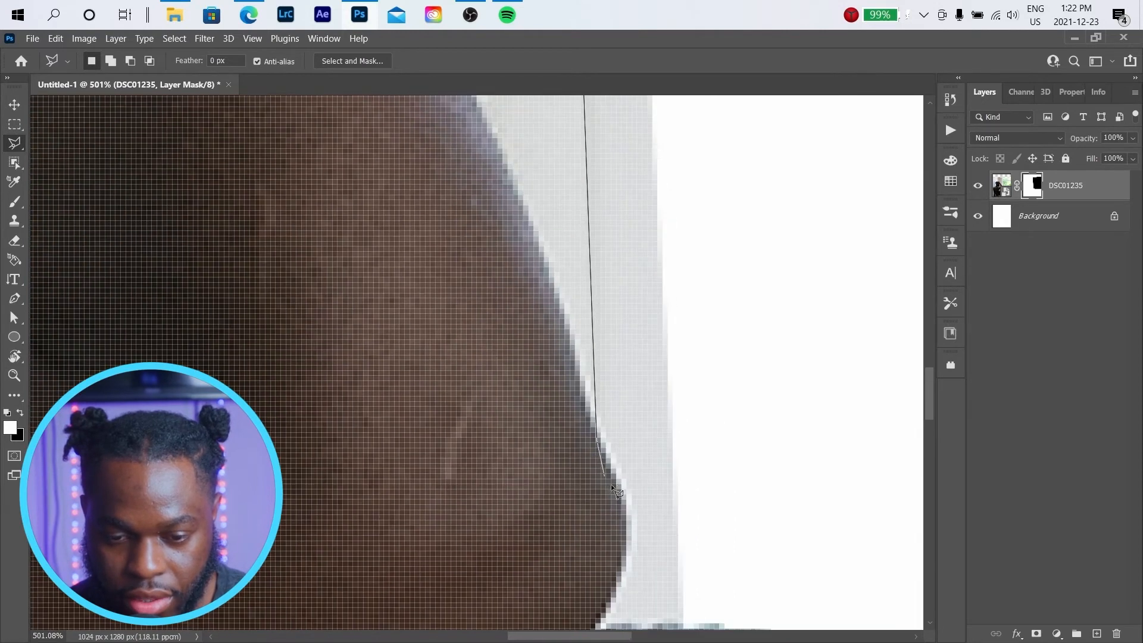
- Continue the lasso outline closely around the man's elbow down to where it meets the trouser knee
{"action": "scroll", "coordinate": [634, 513], "scroll_direction": "up", "scroll_amount": 5}
{"action": "left_click", "coordinate": [571, 468]}
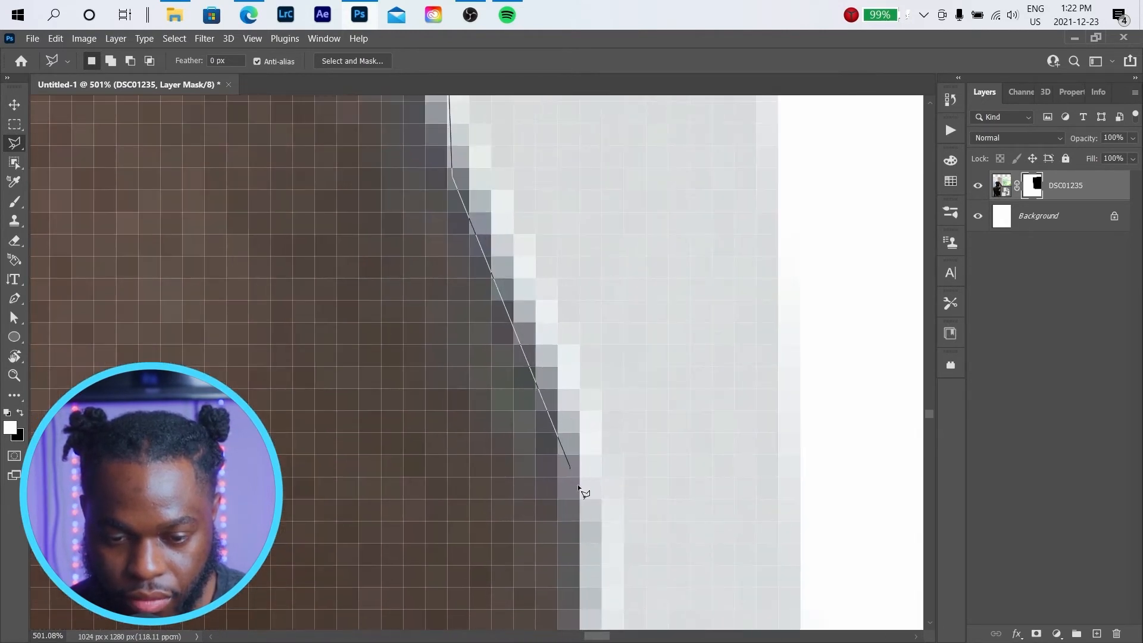
{"action": "scroll", "coordinate": [581, 494], "scroll_direction": "down", "scroll_amount": 3}
{"action": "left_click", "coordinate": [593, 420]}
{"action": "scroll", "coordinate": [581, 509], "scroll_direction": "down", "scroll_amount": 3}
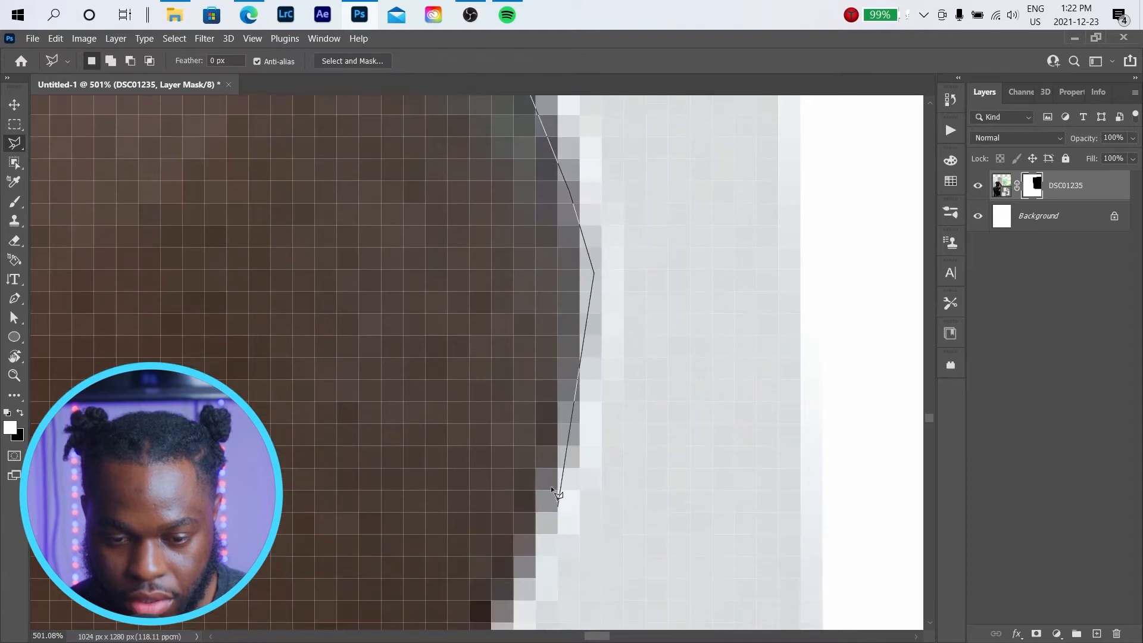
{"action": "left_click", "coordinate": [549, 479]}
{"action": "scroll", "coordinate": [549, 482], "scroll_direction": "down", "scroll_amount": 1}
{"action": "scroll", "coordinate": [512, 498], "scroll_direction": "down", "scroll_amount": 1}
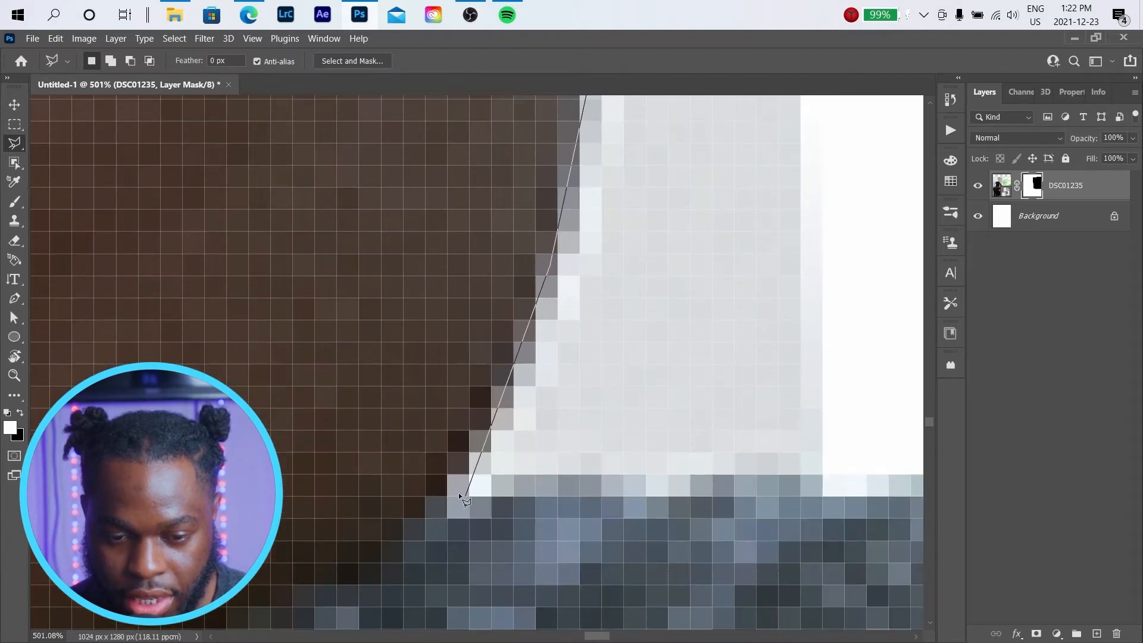
{"action": "left_click", "coordinate": [448, 502]}
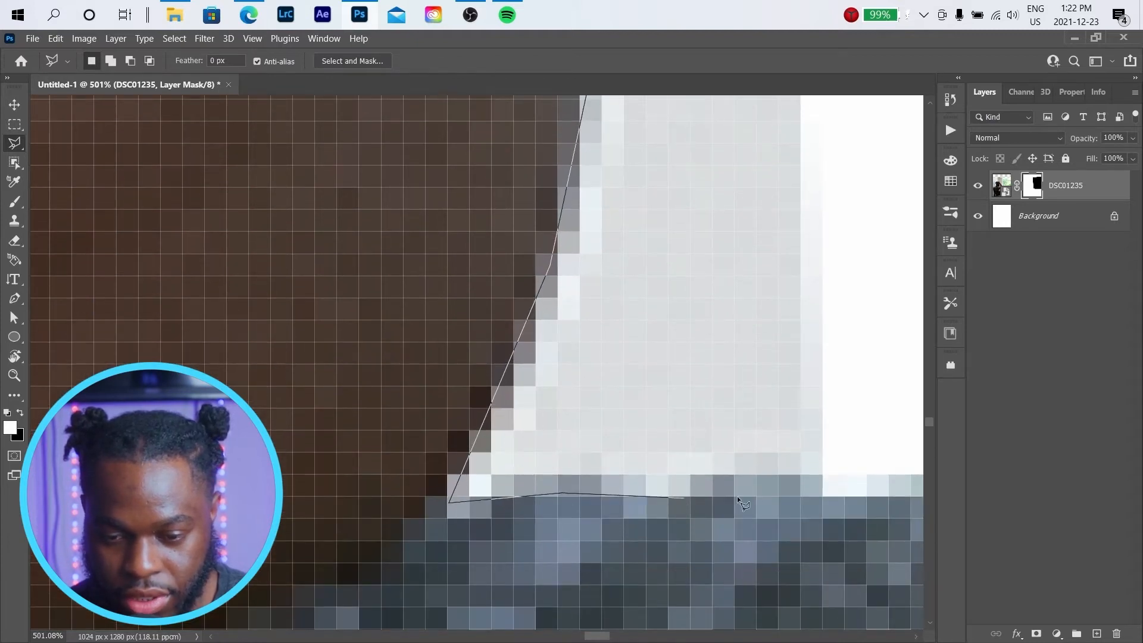
- Run the lasso outline along the top of the knee and back up outside the frame strip, closing it at the starting point
{"action": "scroll", "coordinate": [737, 496], "scroll_direction": "down", "scroll_amount": 2}
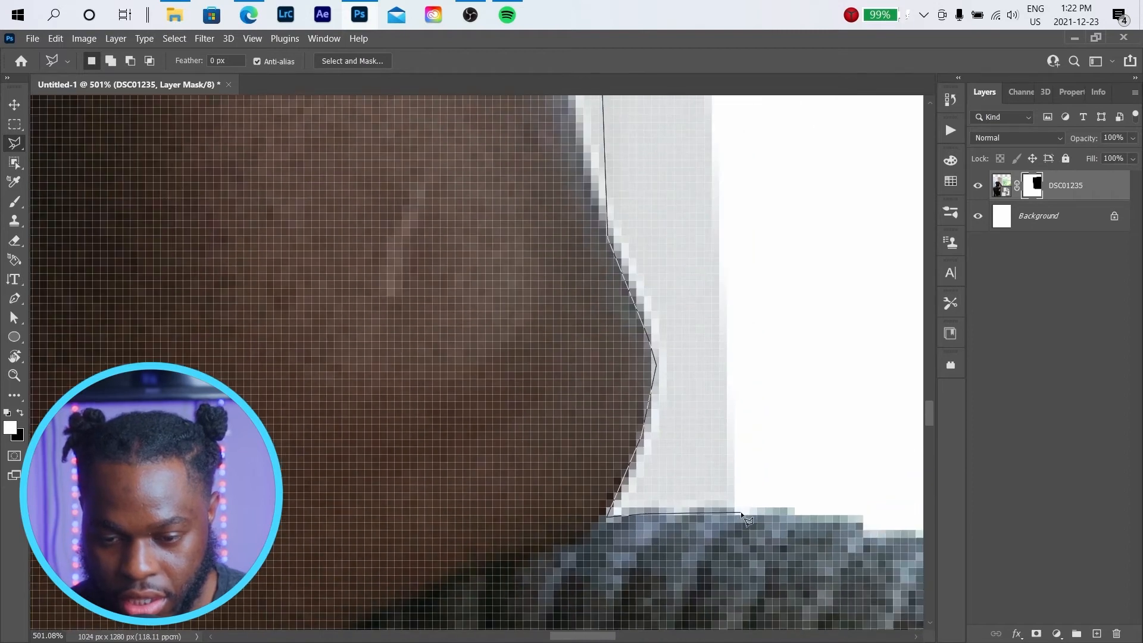
{"action": "left_click", "coordinate": [744, 515]}
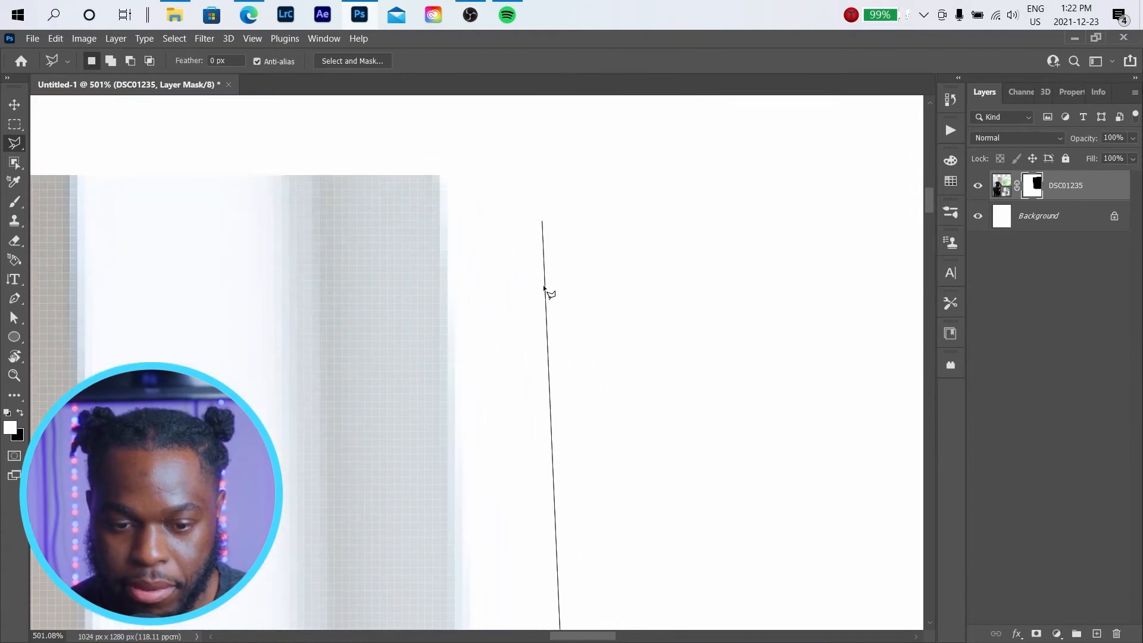
{"action": "scroll", "coordinate": [541, 321], "scroll_direction": "down", "scroll_amount": 3}
{"action": "left_click", "coordinate": [496, 457]}
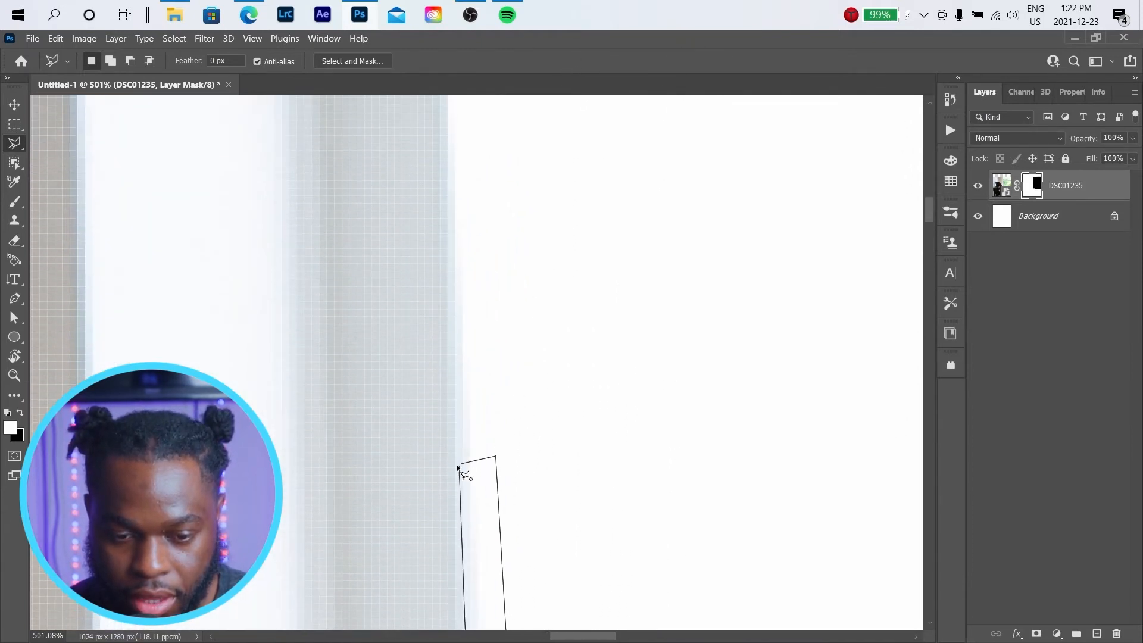
{"action": "double_click", "coordinate": [459, 468]}
- Erase the selected frame strip on the DSC01235 layer mask with the Eraser at 41% opacity
{"action": "scroll", "coordinate": [452, 381], "scroll_direction": "down", "scroll_amount": 10}
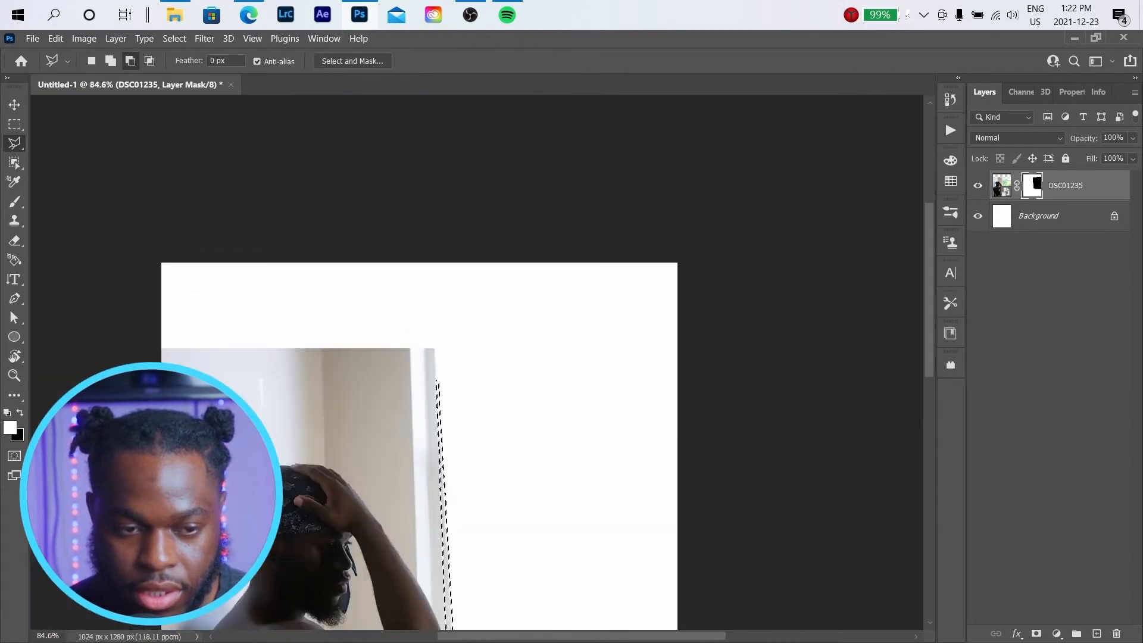
{"action": "left_click", "coordinate": [14, 240]}
{"action": "scroll", "coordinate": [454, 302], "scroll_direction": "down", "scroll_amount": 3}
{"action": "scroll", "coordinate": [455, 302], "scroll_direction": "up", "scroll_amount": 4}
{"action": "mouse_move", "coordinate": [492, 173]}
{"action": "left_mouse_down"}
{"action": "mouse_move", "coordinate": [518, 480]}
{"action": "mouse_move", "coordinate": [508, 540]}
{"action": "left_mouse_up"}
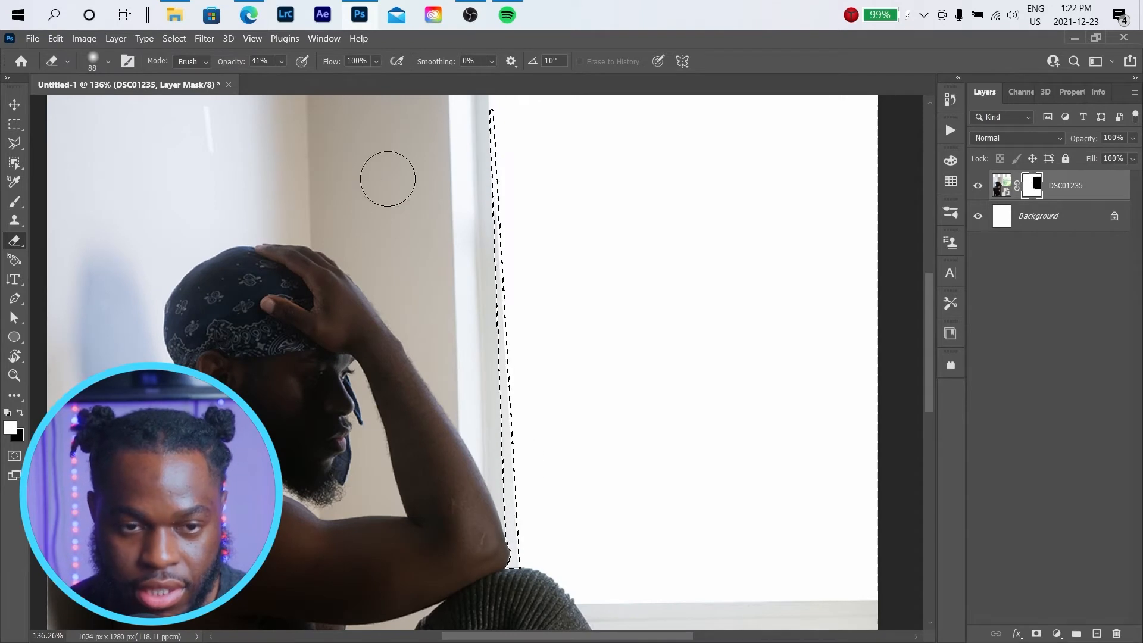
- Set the Eraser opacity to 100% and erase the selected frame strip on the mask again
{"action": "left_click", "coordinate": [281, 62]}
{"action": "left_click_drag", "start_coordinate": [288, 80], "coordinate": [338, 81]}
{"action": "mouse_move", "coordinate": [500, 141]}
{"action": "left_mouse_down"}
{"action": "mouse_move", "coordinate": [487, 372]}
{"action": "mouse_move", "coordinate": [503, 463]}
{"action": "left_mouse_up"}
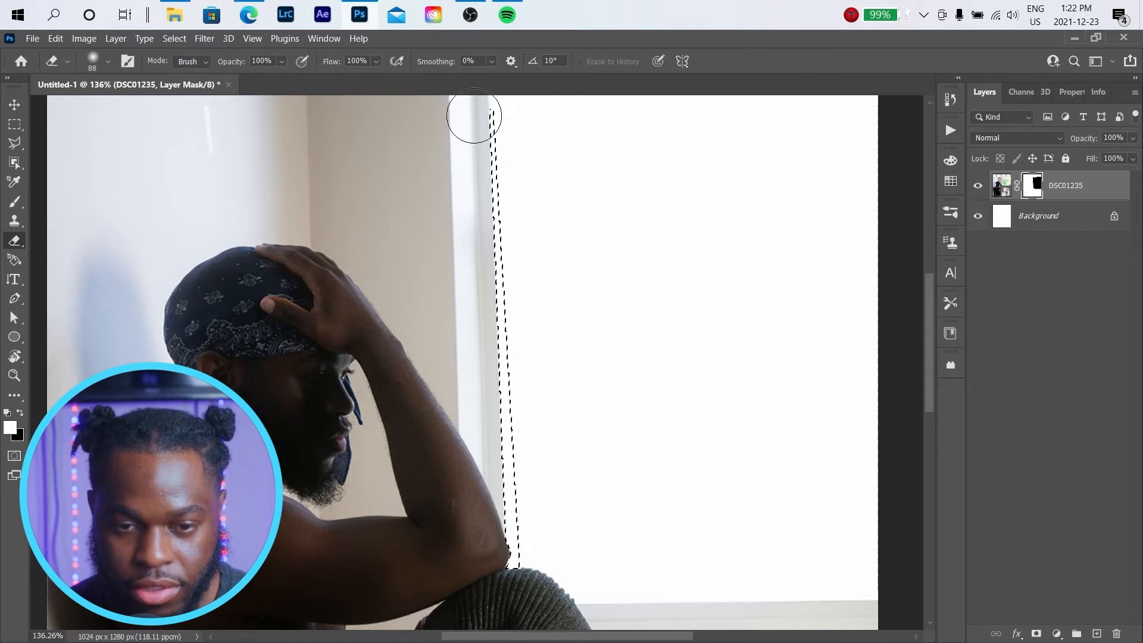
- Deselect the window frame strip
{"action": "left_click", "coordinate": [14, 143]}
{"action": "right_click", "coordinate": [497, 219]}
{"action": "left_click", "coordinate": [526, 224]}
{"action": "scroll", "coordinate": [530, 225], "scroll_direction": "down", "scroll_amount": 3}
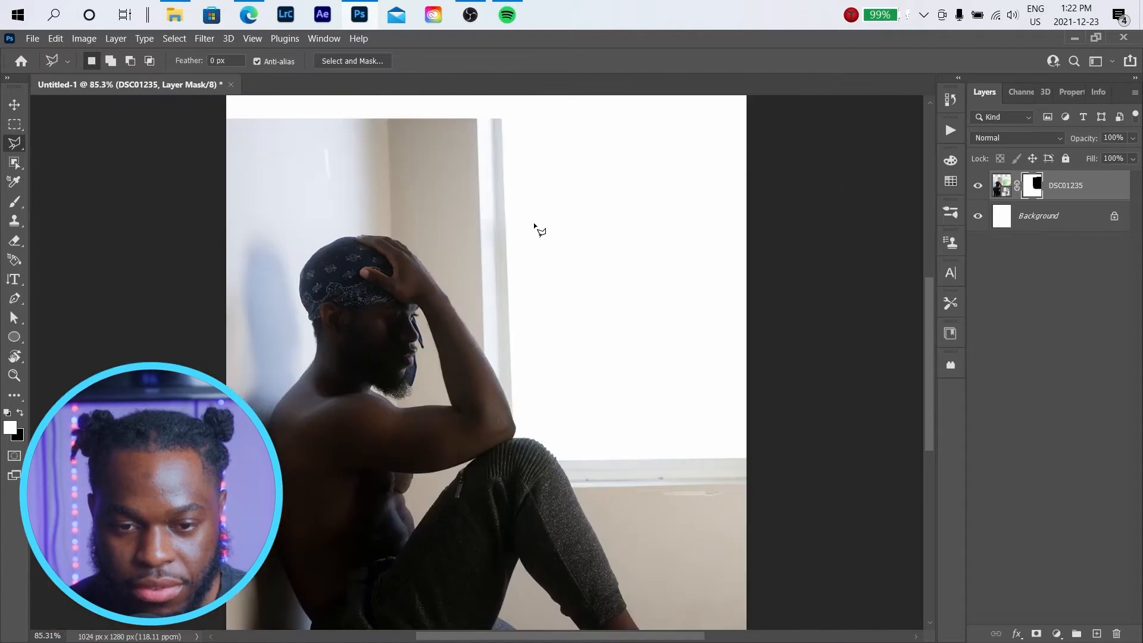
{"action": "scroll", "coordinate": [471, 188], "scroll_direction": "up", "scroll_amount": 2}
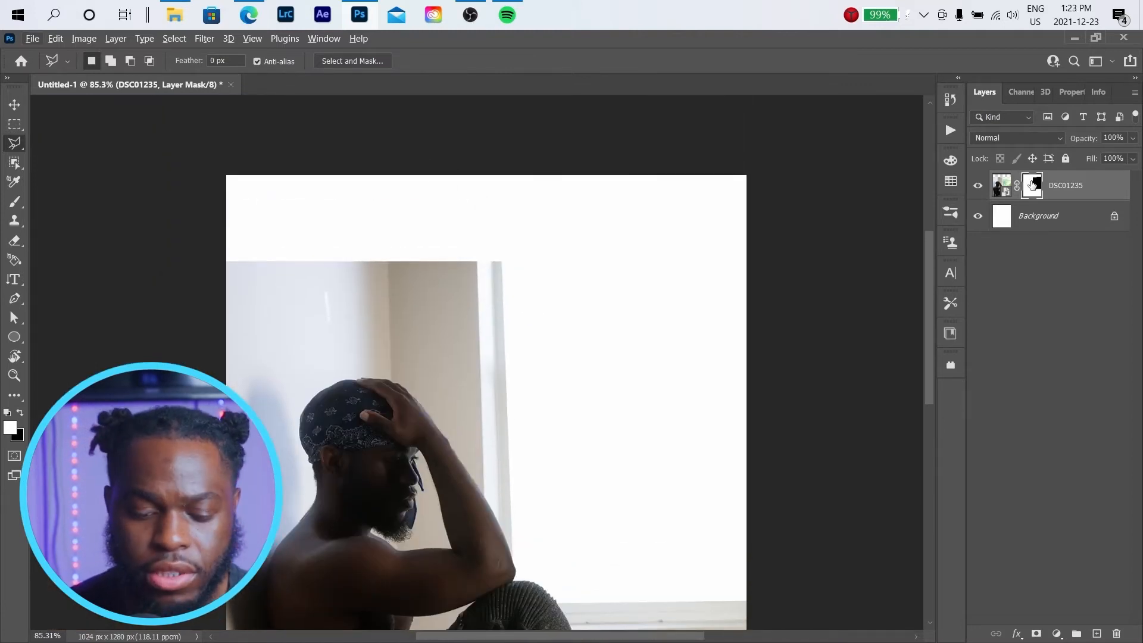
- Stamp all visible layers into a new merged layer above DSC01235 and duplicate that merged layer
{"action": "key", "text": "ctrl+j"}
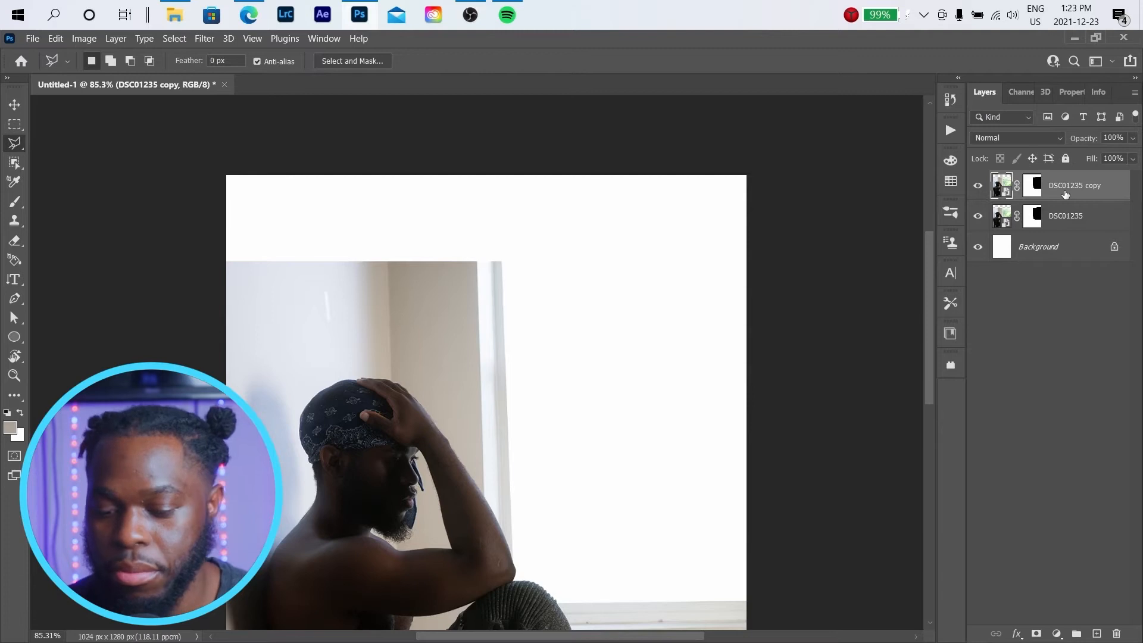
{"action": "key", "text": "ctrl+e"}
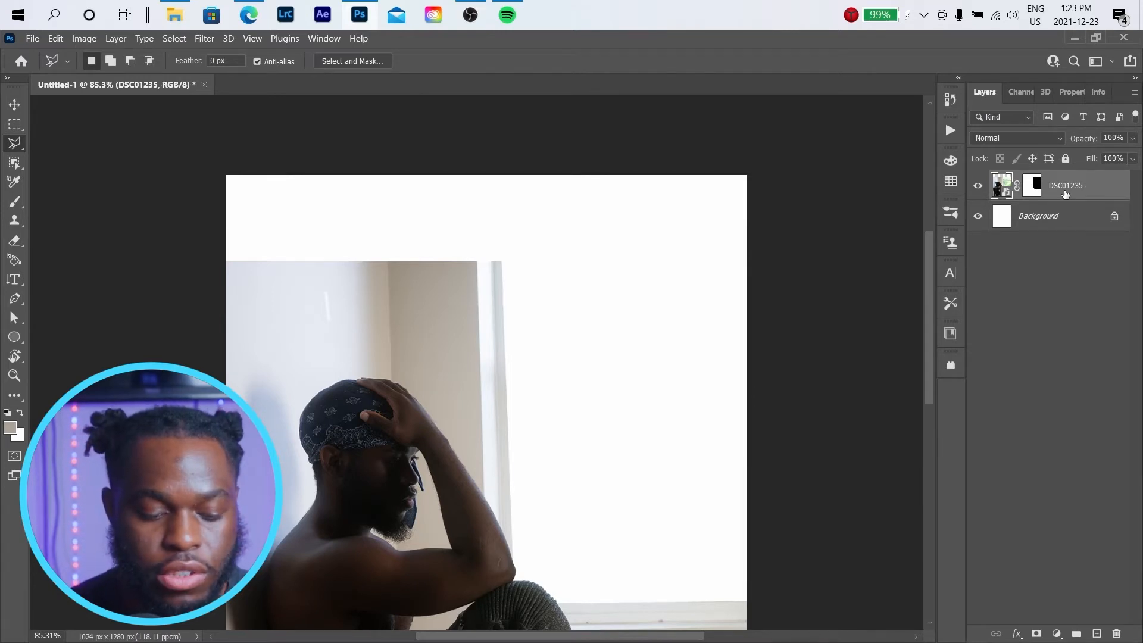
{"action": "key", "text": "ctrl+shift+alt+e"}
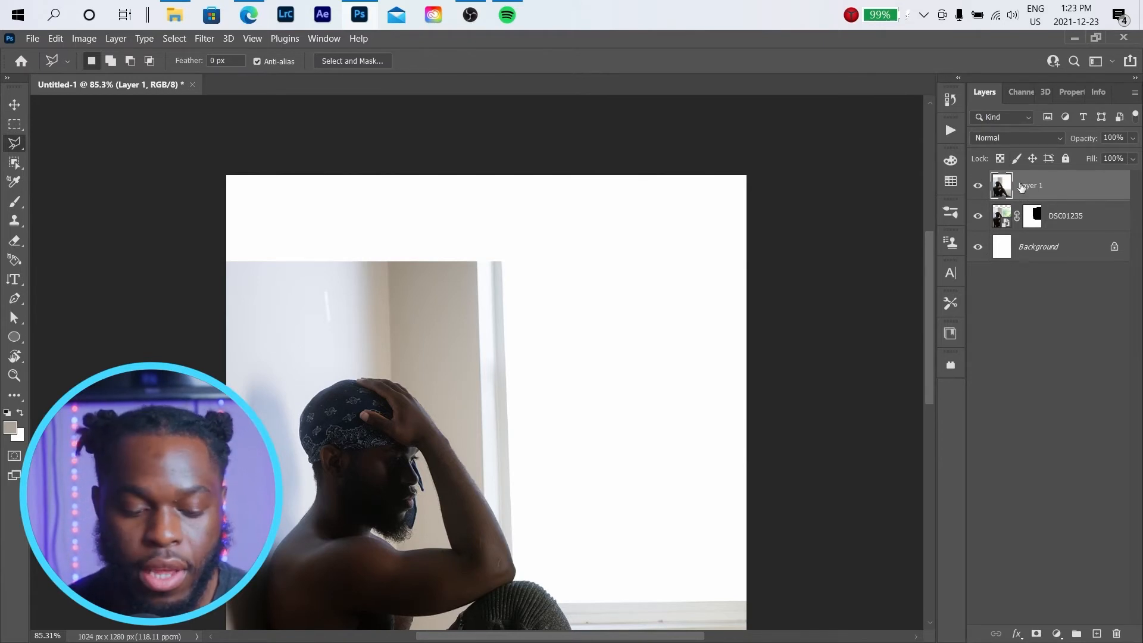
{"action": "key", "text": "ctrl+j"}
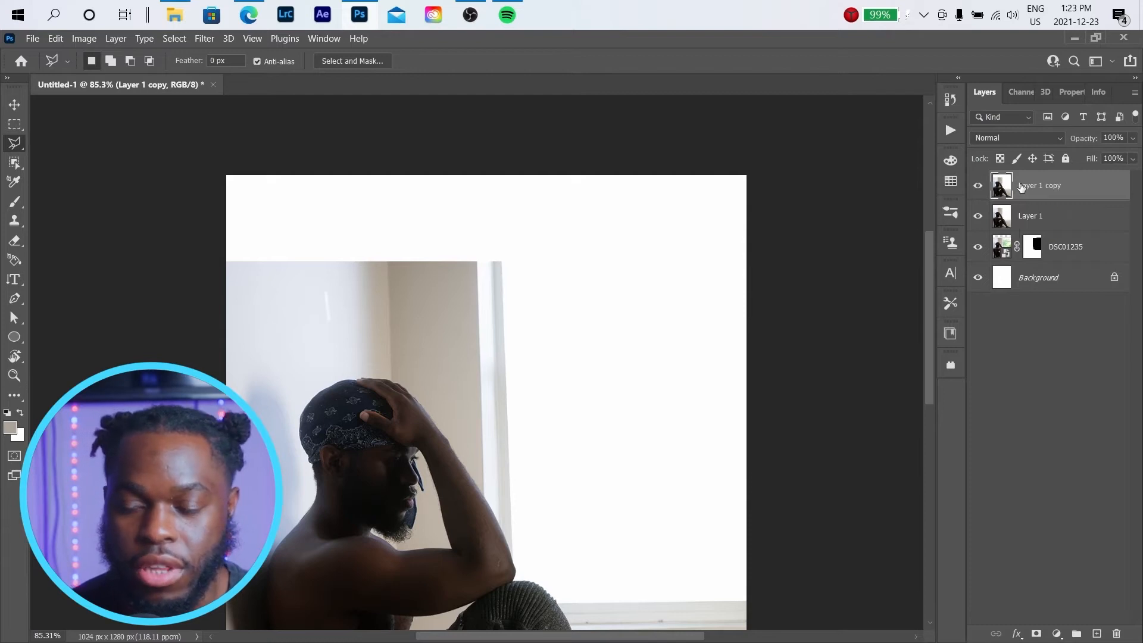
- Select the wall area above the man's head with a 10 px feathered Rectangular Marquee and mask Layer 1 copy to it
{"action": "left_click", "coordinate": [15, 164]}
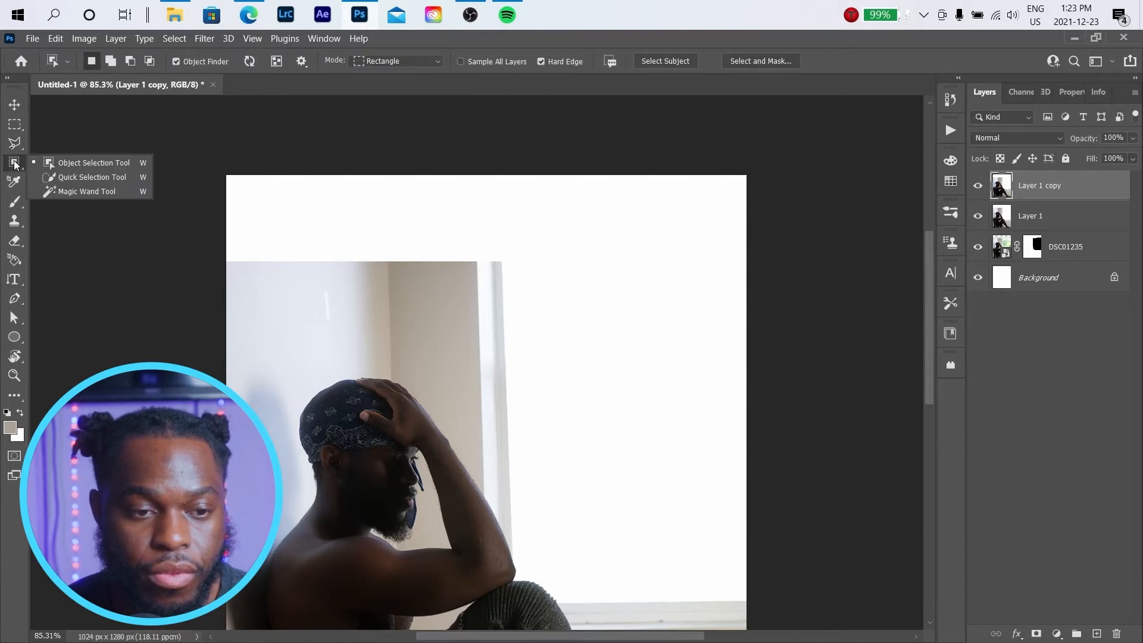
{"action": "left_click", "coordinate": [19, 128]}
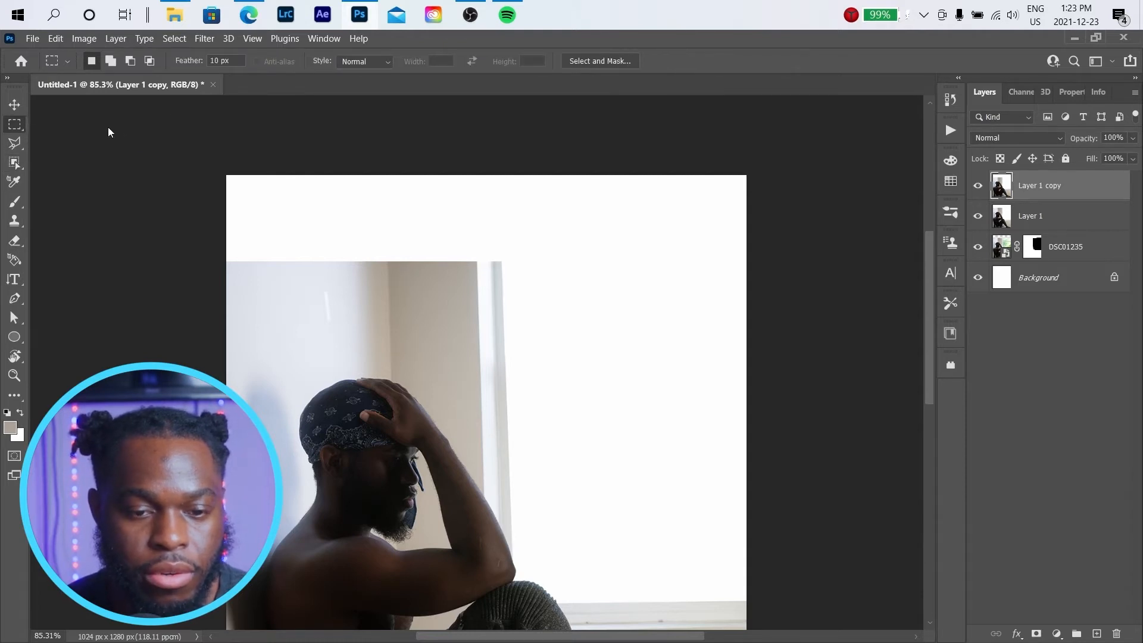
{"action": "scroll", "coordinate": [427, 309], "scroll_direction": "up", "scroll_amount": 5}
{"action": "scroll", "coordinate": [233, 265], "scroll_direction": "up", "scroll_amount": 3}
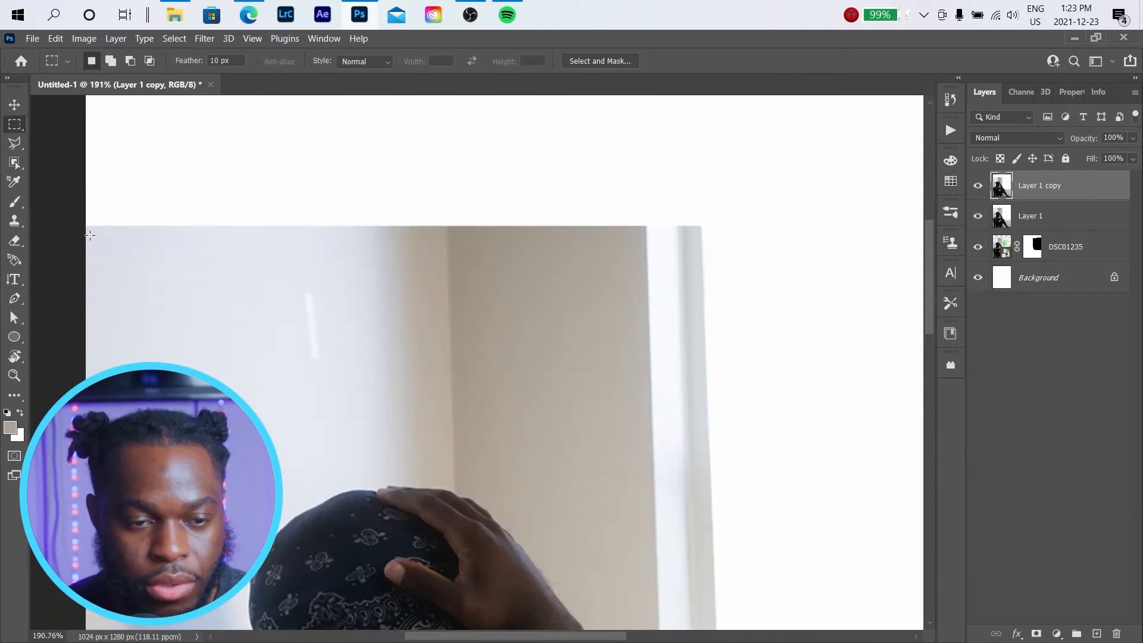
{"action": "scroll", "coordinate": [84, 231], "scroll_direction": "down", "scroll_amount": 2}
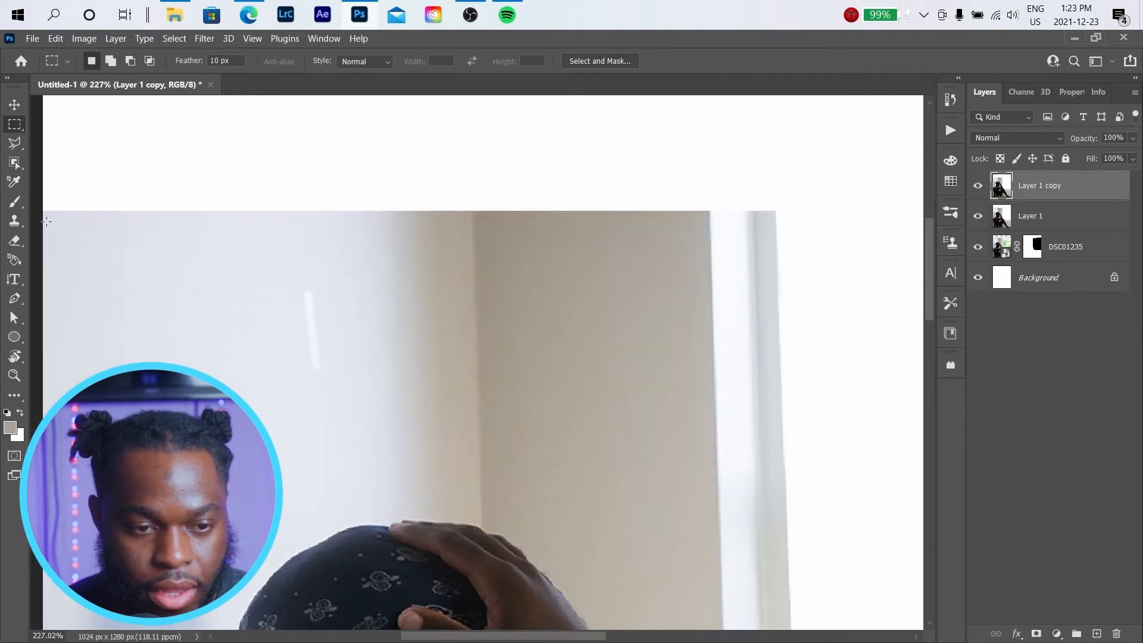
{"action": "left_click_drag", "start_coordinate": [44, 214], "coordinate": [786, 493]}
{"action": "scroll", "coordinate": [260, 312], "scroll_direction": "down", "scroll_amount": 1}
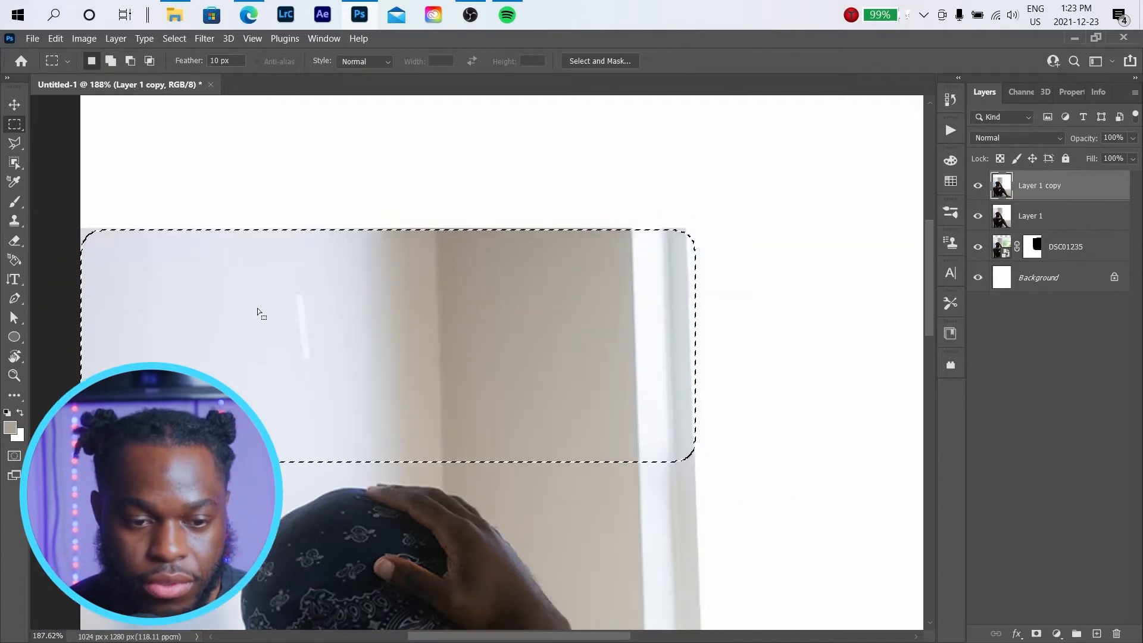
{"action": "left_click", "coordinate": [1036, 633]}
{"action": "scroll", "coordinate": [540, 272], "scroll_direction": "down", "scroll_amount": 1}
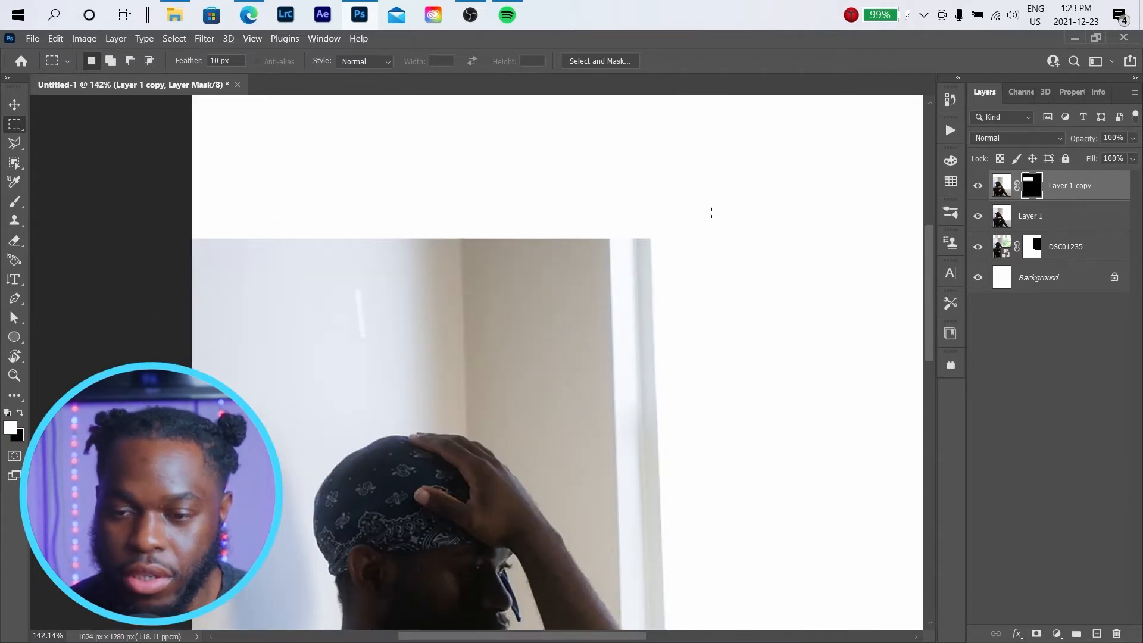
- Free-transform the image of Layer 1 copy, moving the masked wall copy up to about Y 467 px over the blank strip above the photo
{"action": "scroll", "coordinate": [712, 212], "scroll_direction": "down", "scroll_amount": 2}
{"action": "scroll", "coordinate": [603, 245], "scroll_direction": "up", "scroll_amount": 3}
{"action": "scroll", "coordinate": [917, 212], "scroll_direction": "down", "scroll_amount": 1}
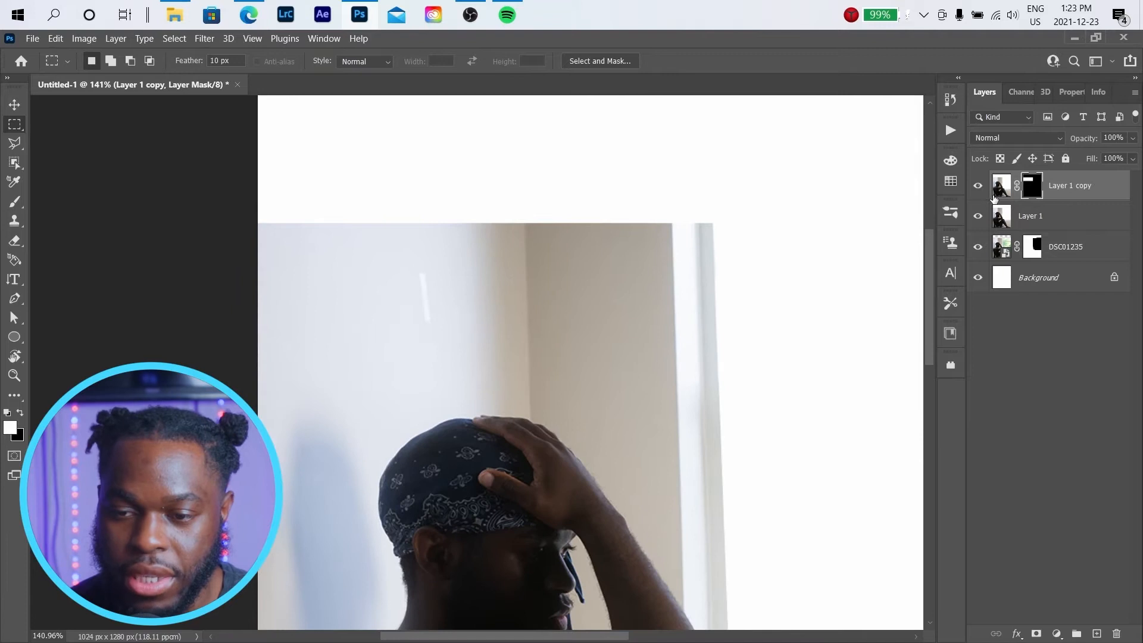
{"action": "left_click", "coordinate": [1000, 187]}
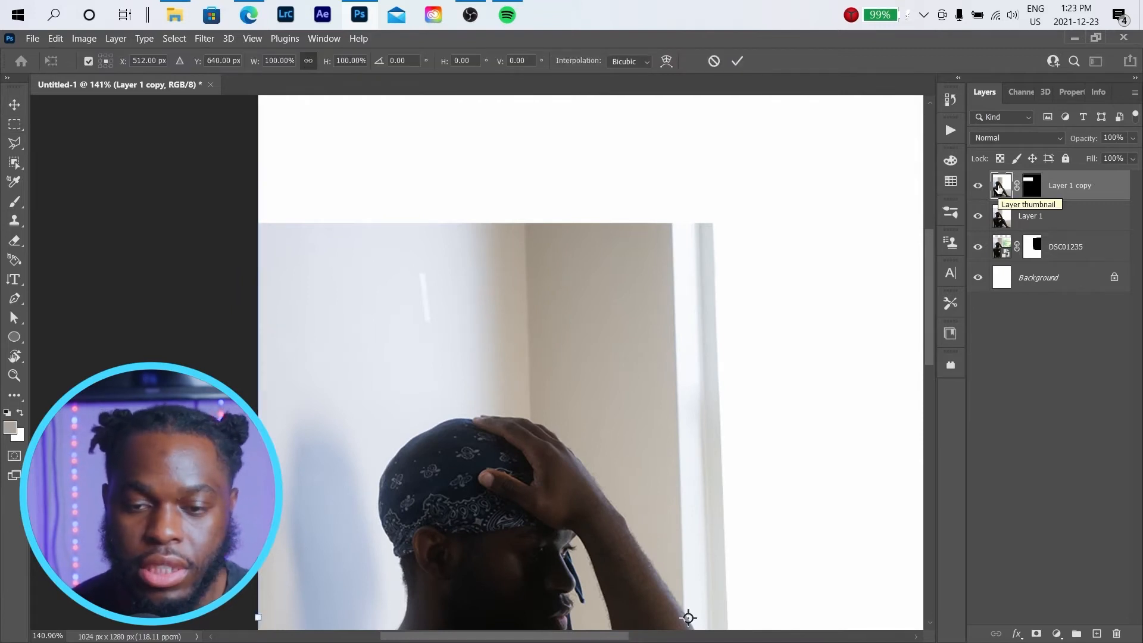
{"action": "key", "text": "ctrl+0"}
{"action": "key", "text": "ctrl+t"}
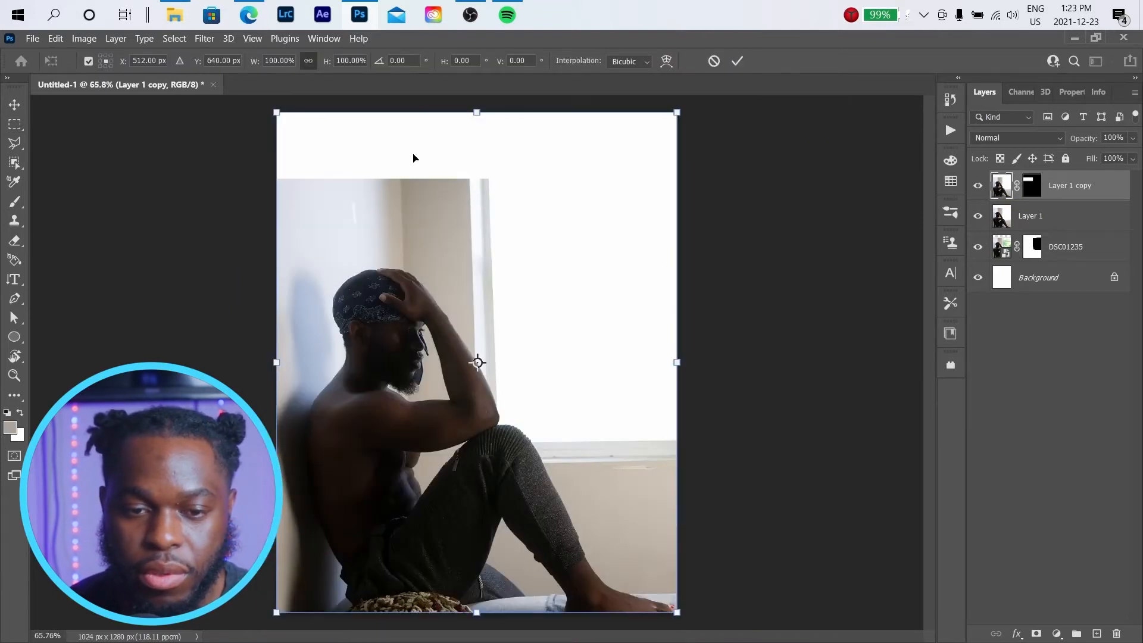
{"action": "left_click_drag", "start_coordinate": [408, 203], "coordinate": [404, 149]}
{"action": "scroll", "coordinate": [405, 149], "scroll_direction": "up", "scroll_amount": 5}
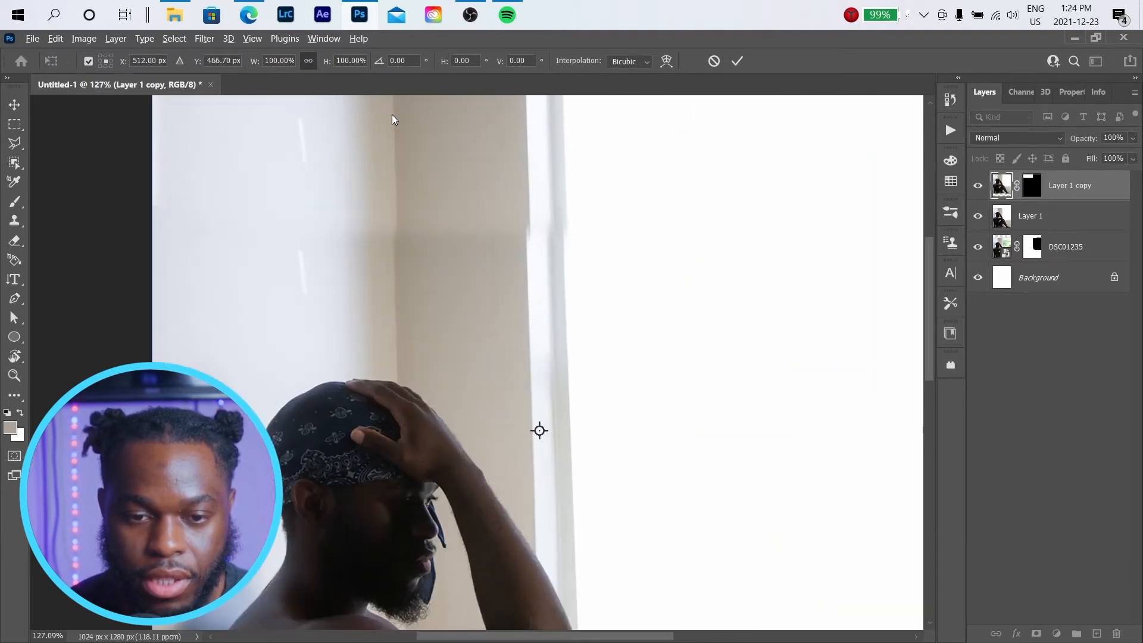
- Nudge the wall copy slightly further up, to about Y 457 px, to align it with the wall below
{"action": "scroll", "coordinate": [369, 170], "scroll_direction": "down", "scroll_amount": 3}
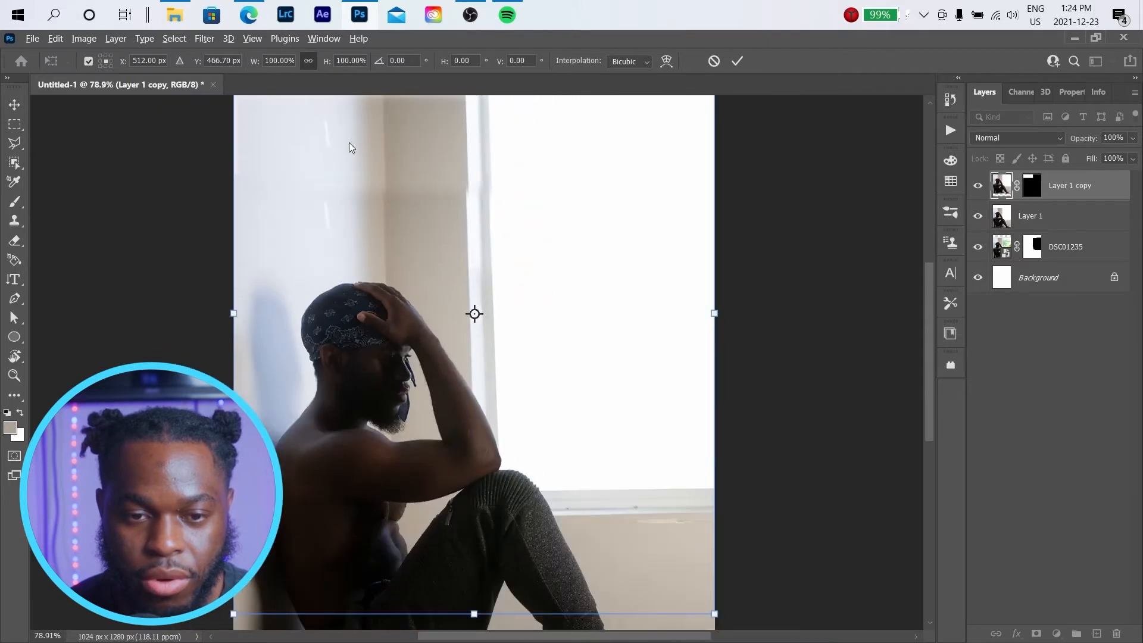
{"action": "scroll", "coordinate": [349, 142], "scroll_direction": "down", "scroll_amount": 2}
{"action": "scroll", "coordinate": [354, 137], "scroll_direction": "up", "scroll_amount": 2}
{"action": "scroll", "coordinate": [359, 140], "scroll_direction": "down", "scroll_amount": 2}
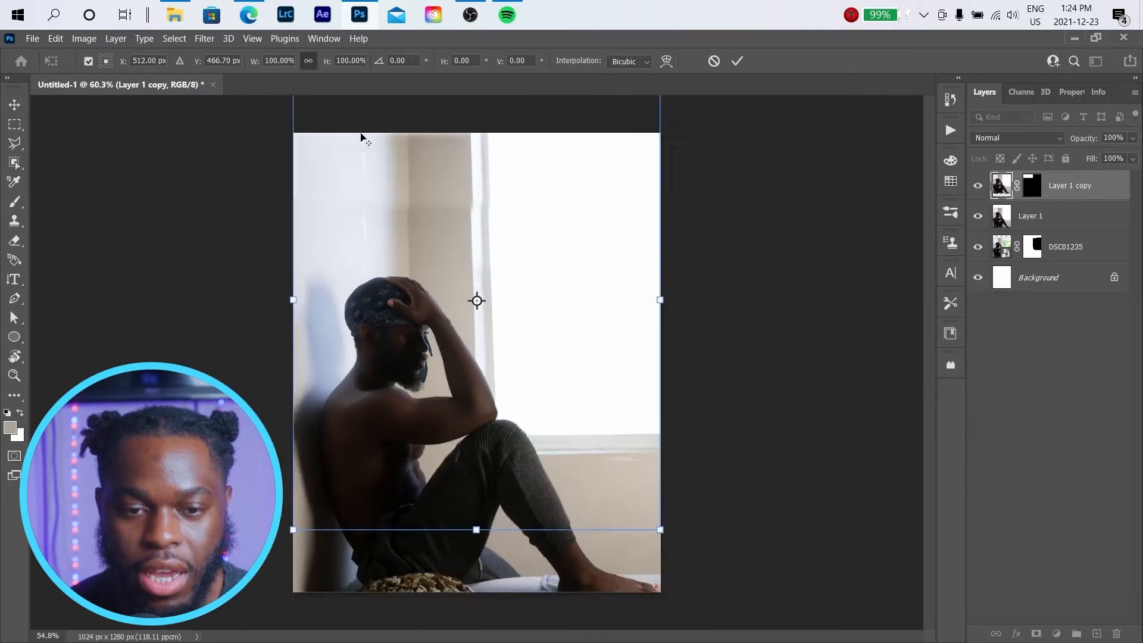
{"action": "scroll", "coordinate": [358, 140], "scroll_direction": "up", "scroll_amount": 1}
{"action": "scroll", "coordinate": [357, 142], "scroll_direction": "down", "scroll_amount": 1}
{"action": "scroll", "coordinate": [357, 142], "scroll_direction": "down", "scroll_amount": 2}
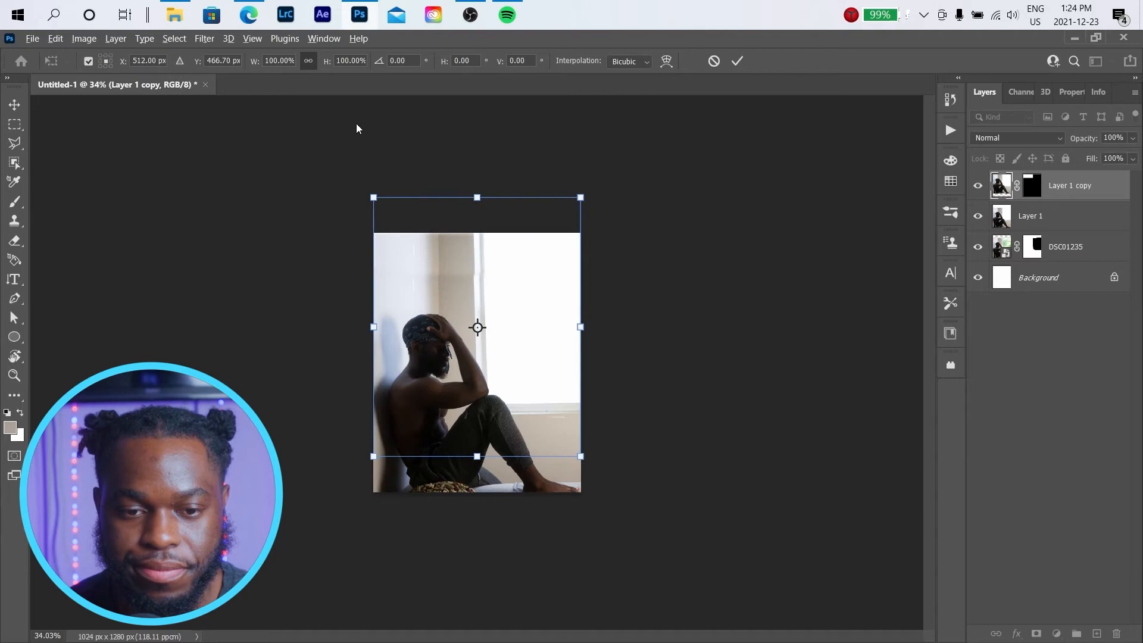
{"action": "scroll", "coordinate": [370, 120], "scroll_direction": "up", "scroll_amount": 3}
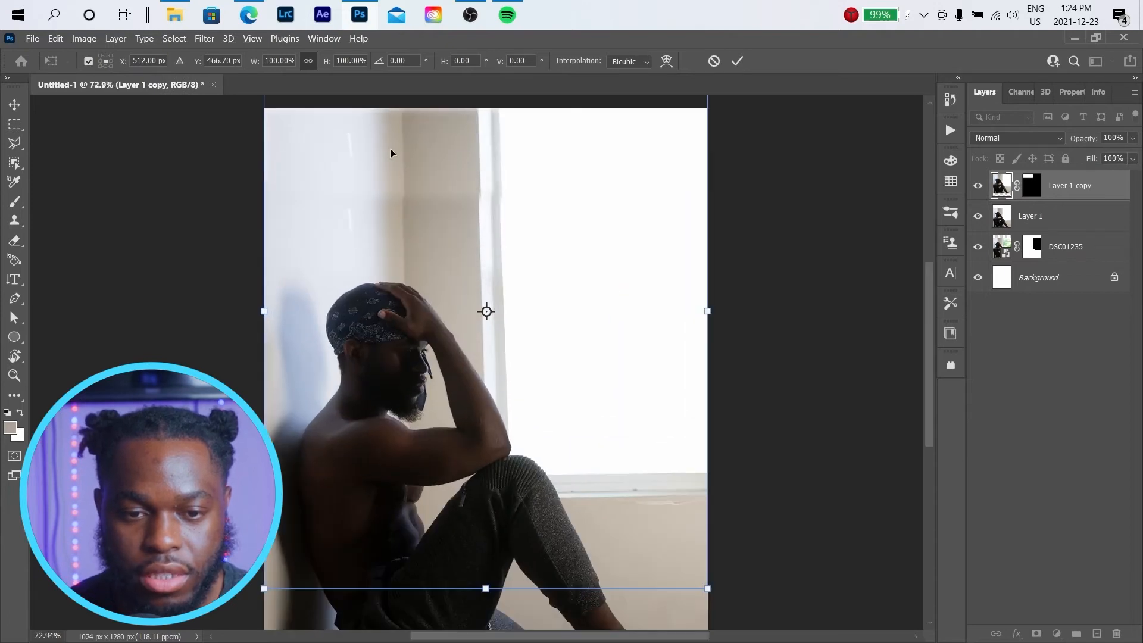
{"action": "left_click_drag", "start_coordinate": [390, 154], "coordinate": [391, 149]}
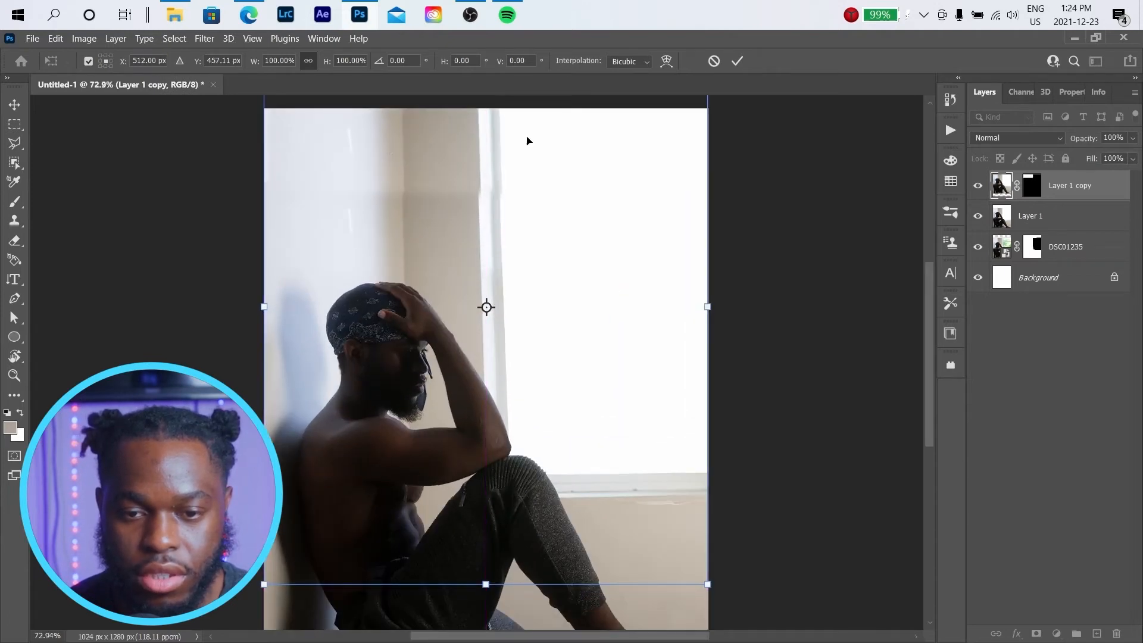
{"action": "scroll", "coordinate": [498, 191], "scroll_direction": "down", "scroll_amount": 5}
{"action": "scroll", "coordinate": [454, 225], "scroll_direction": "up", "scroll_amount": 6}
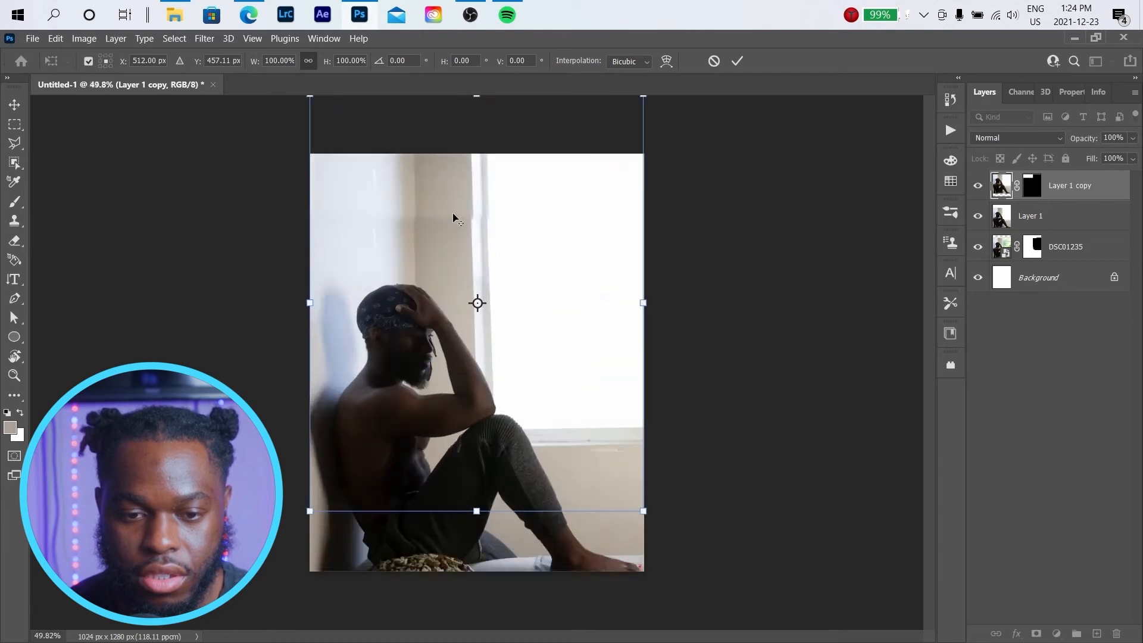
- Distort the wall copy by pulling its upper-left corner slightly outward and down, and apply the transform
{"action": "right_click", "coordinate": [337, 178]}
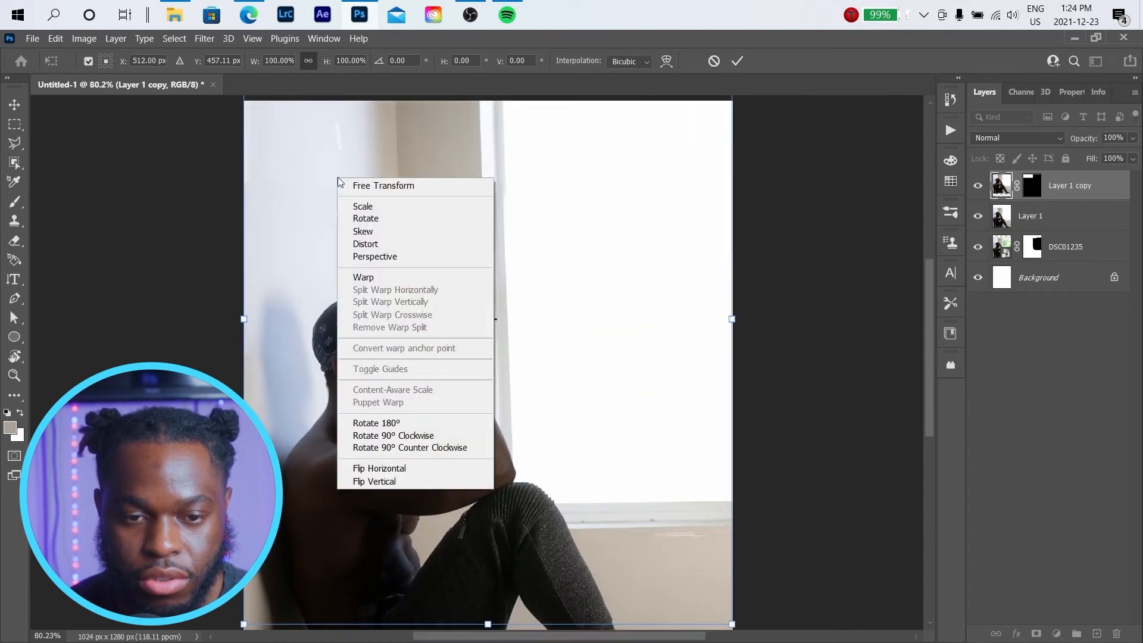
{"action": "left_click", "coordinate": [374, 244]}
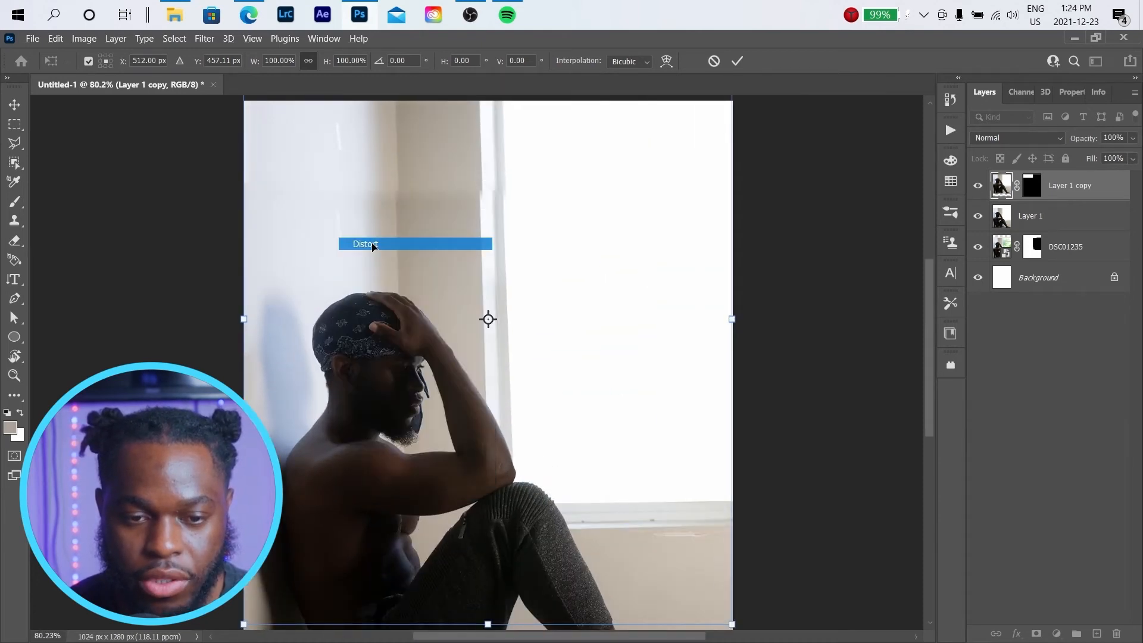
{"action": "scroll", "coordinate": [359, 208], "scroll_direction": "down", "scroll_amount": 2}
{"action": "scroll", "coordinate": [334, 160], "scroll_direction": "down", "scroll_amount": 2}
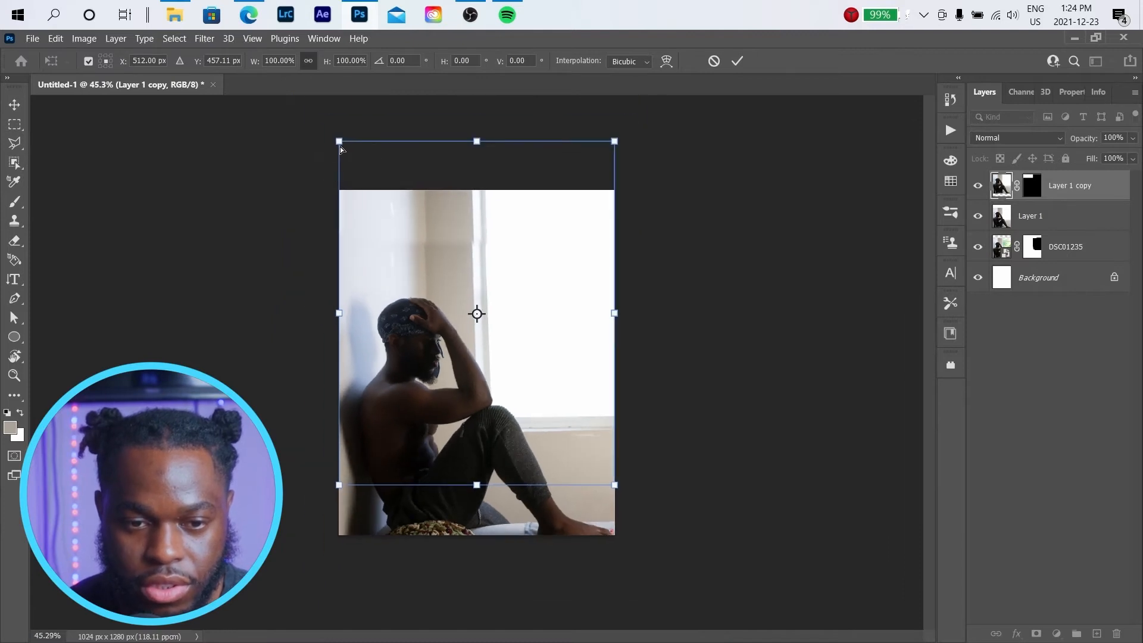
{"action": "left_click_drag", "start_coordinate": [339, 142], "coordinate": [332, 144]}
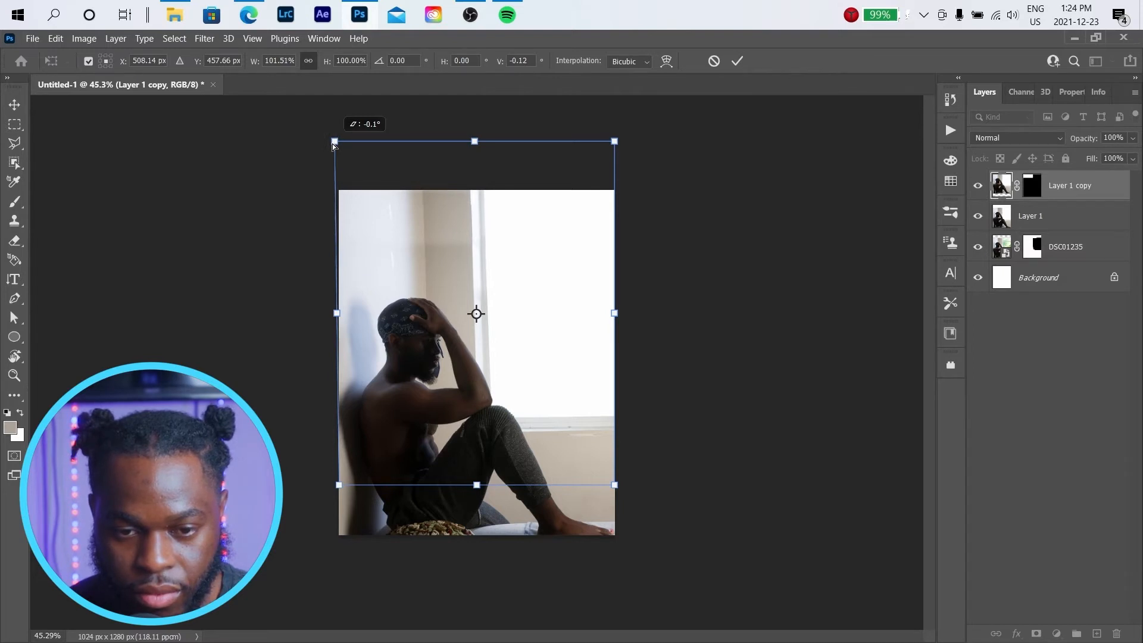
{"action": "left_click_drag", "start_coordinate": [332, 144], "coordinate": [333, 145]}
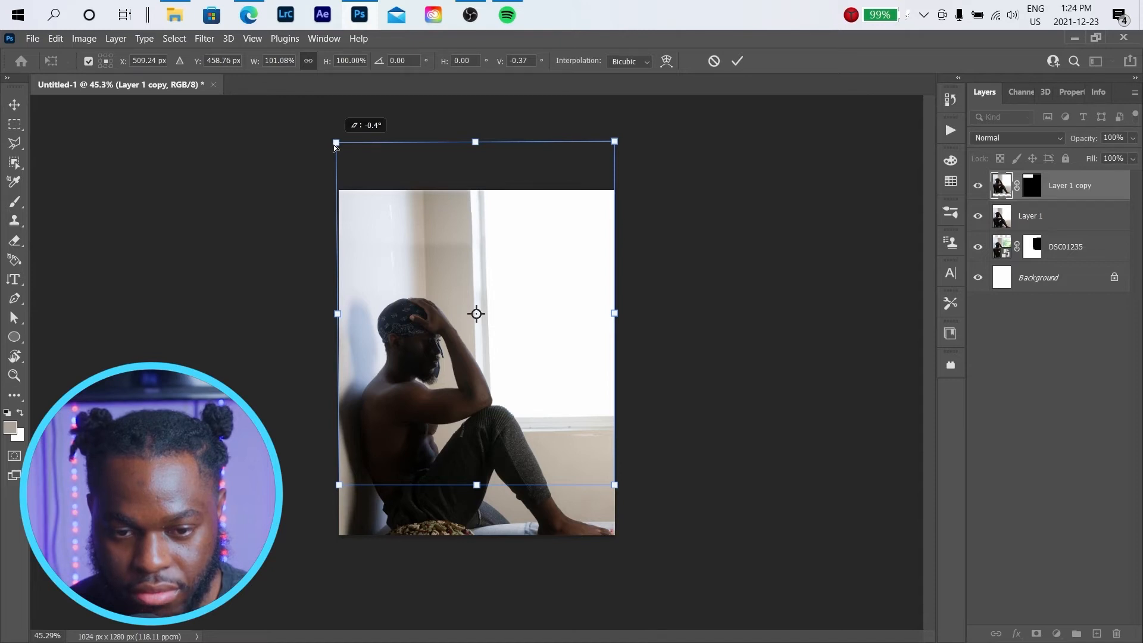
{"action": "left_click_drag", "start_coordinate": [334, 146], "coordinate": [334, 144]}
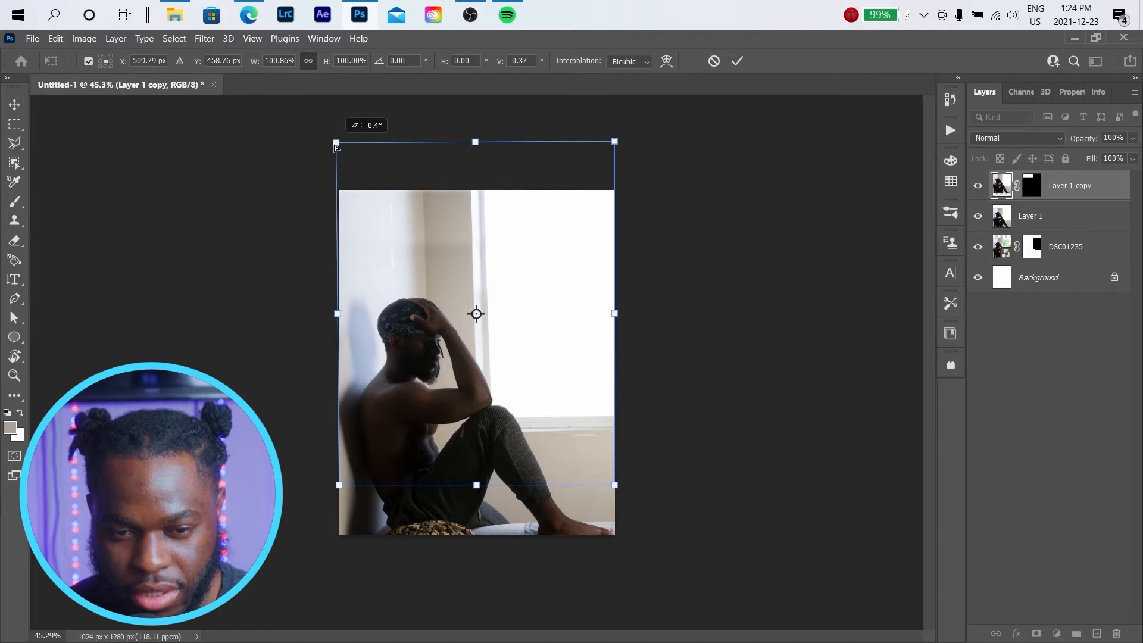
{"action": "left_click_drag", "start_coordinate": [334, 145], "coordinate": [334, 145]}
{"action": "left_click", "coordinate": [737, 60]}
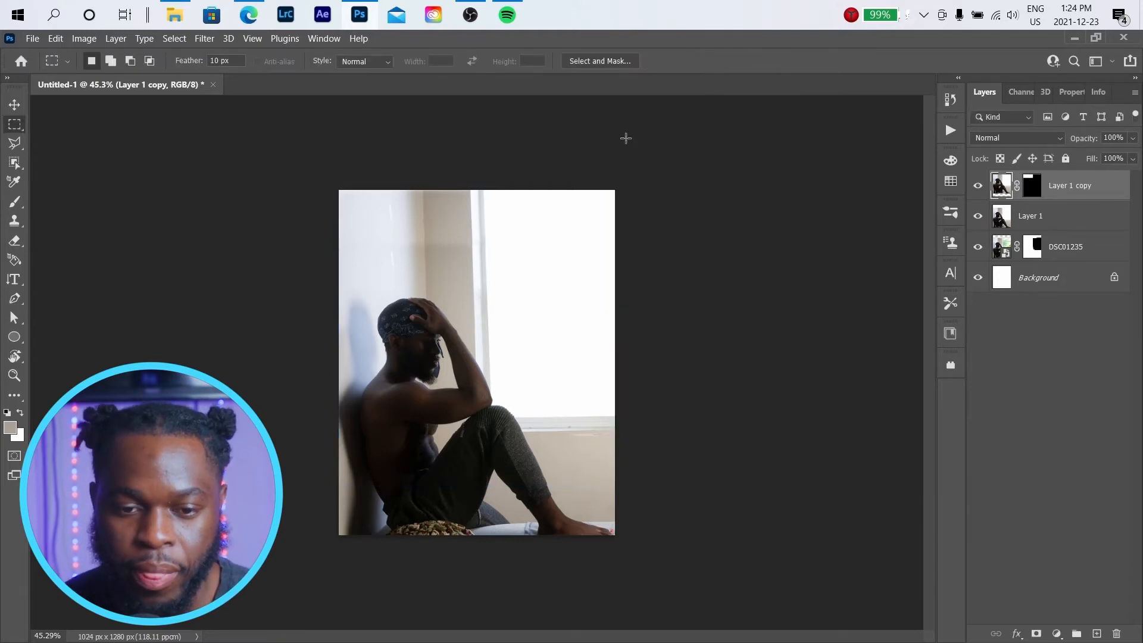
- Try to soften the seam across the beige wall on Layer 1 copy with the Eraser at 29% opacity
{"action": "scroll", "coordinate": [502, 193], "scroll_direction": "up", "scroll_amount": 5}
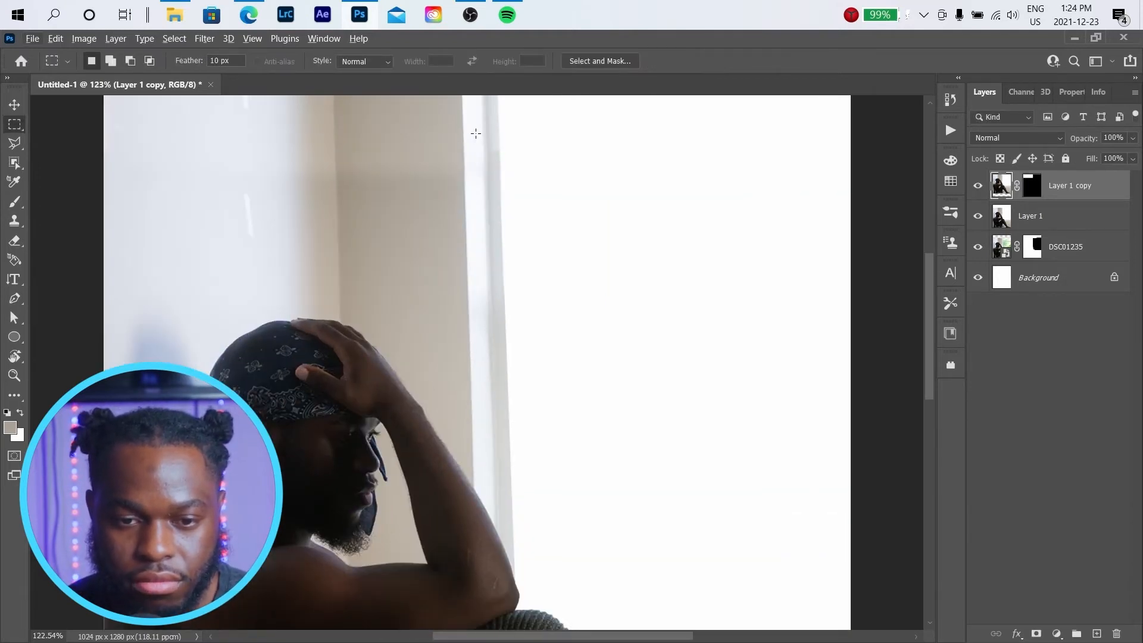
{"action": "scroll", "coordinate": [476, 133], "scroll_direction": "down", "scroll_amount": 3}
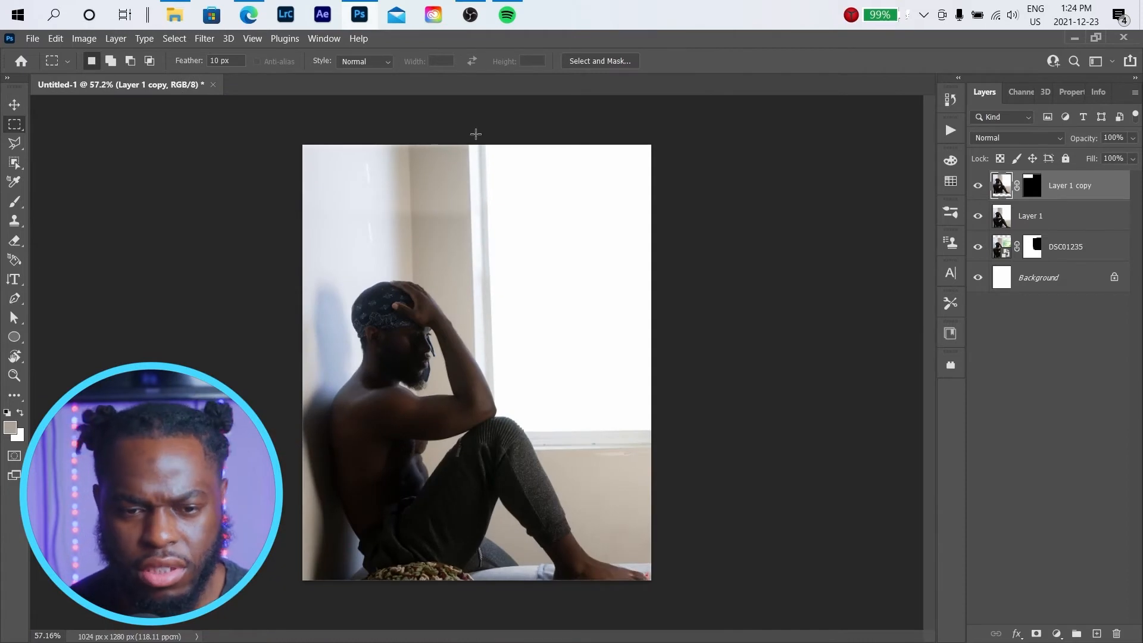
{"action": "left_click", "coordinate": [14, 241]}
{"action": "scroll", "coordinate": [392, 179], "scroll_direction": "up", "scroll_amount": 2}
{"action": "scroll", "coordinate": [392, 179], "scroll_direction": "up", "scroll_amount": 4}
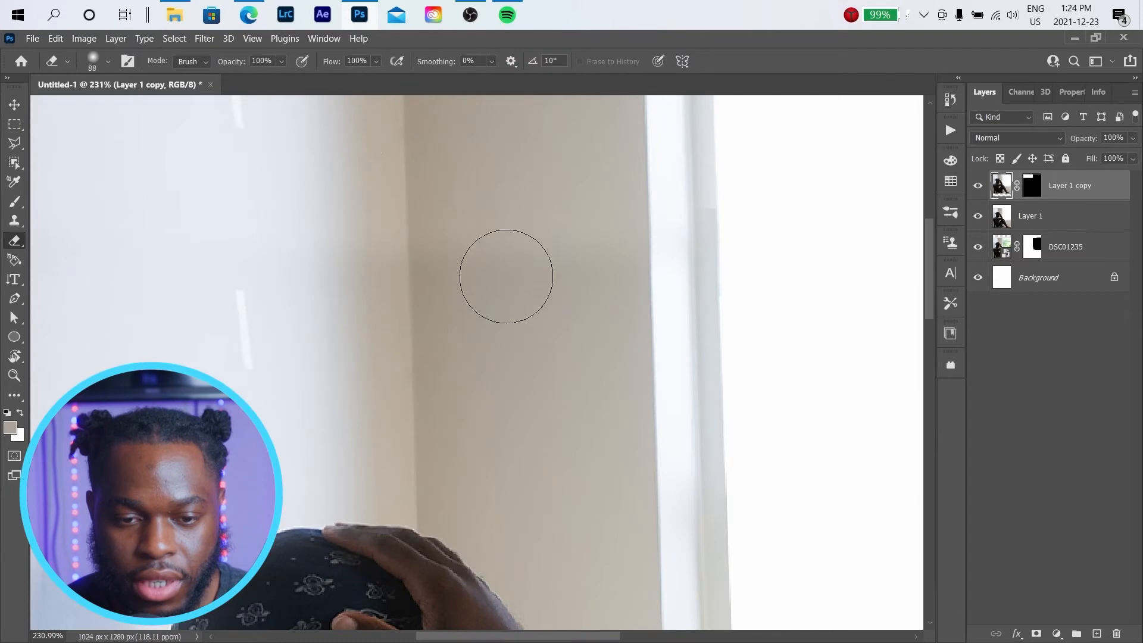
{"action": "left_click_drag", "start_coordinate": [538, 327], "coordinate": [360, 277]}
{"action": "left_click", "coordinate": [281, 61]}
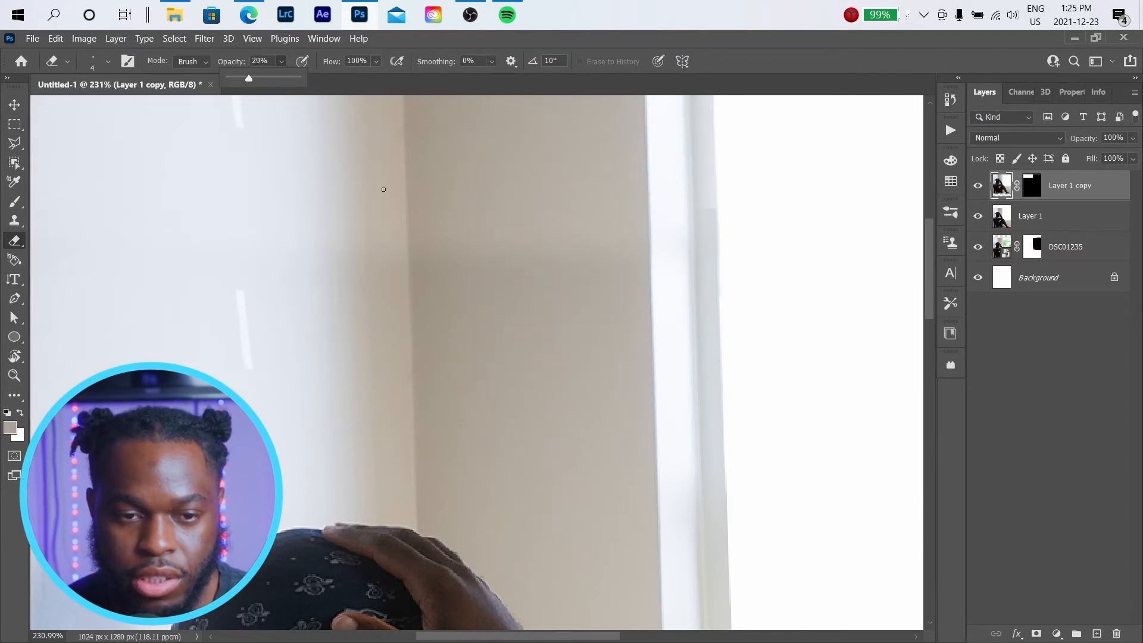
{"action": "left_click_drag", "start_coordinate": [457, 301], "coordinate": [484, 302]}
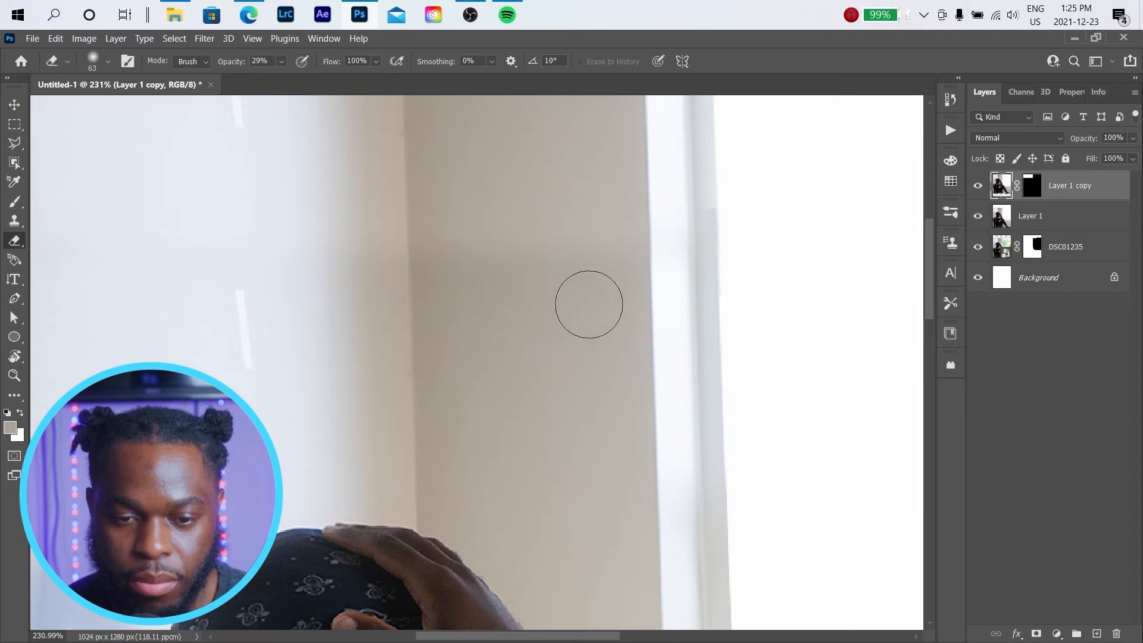
{"action": "left_click_drag", "start_coordinate": [567, 254], "coordinate": [526, 274]}
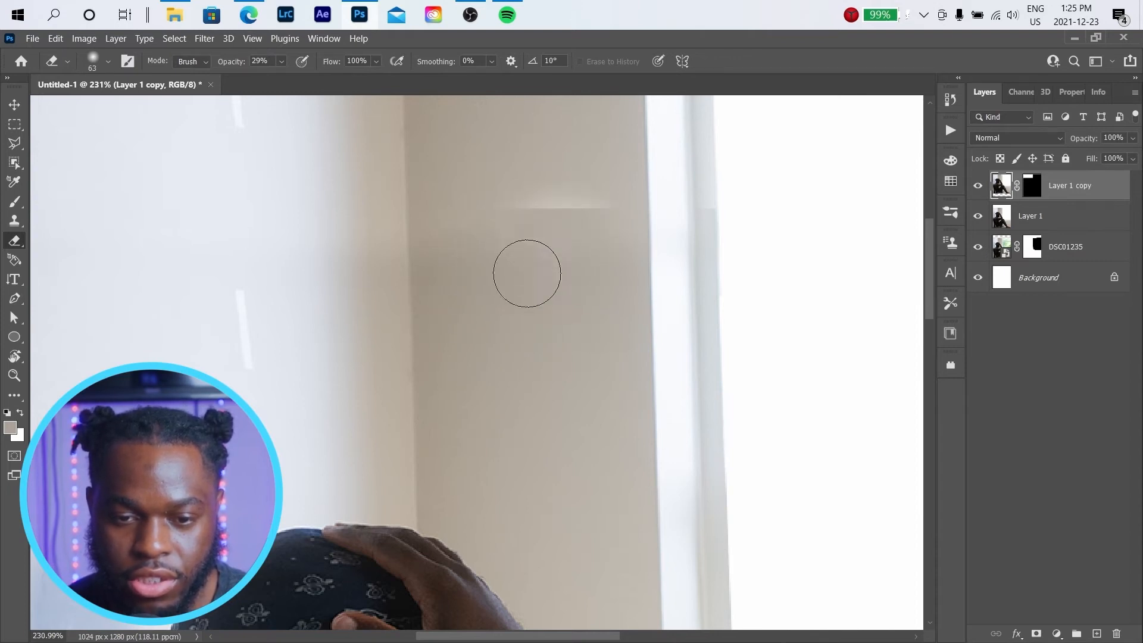
{"action": "key", "text": "ctrl+z"}
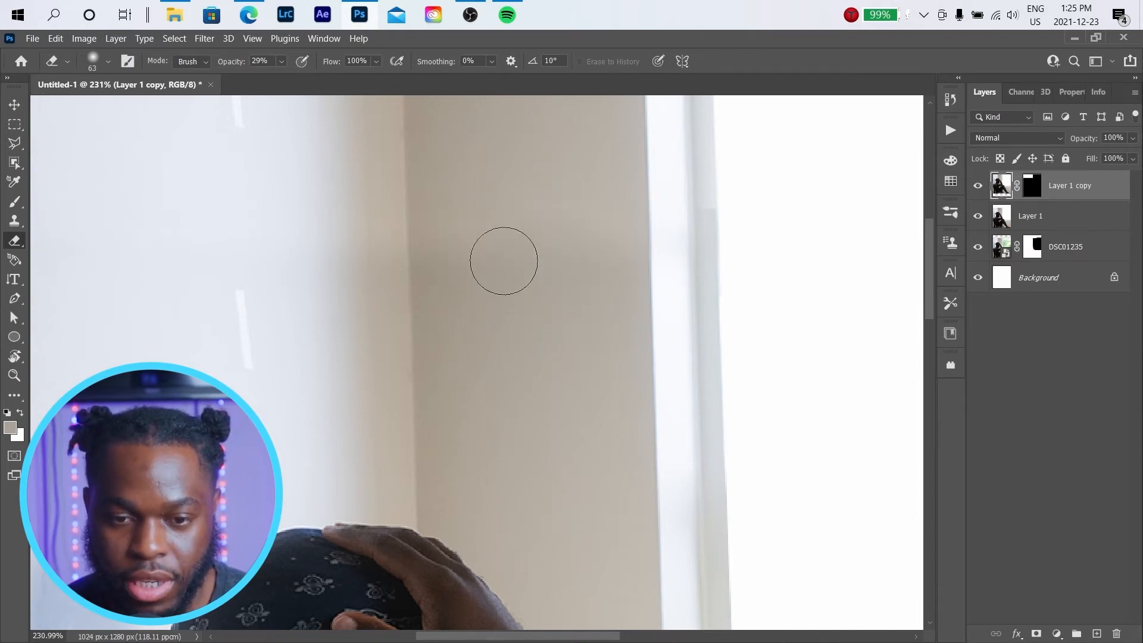
{"action": "left_click_drag", "start_coordinate": [552, 274], "coordinate": [536, 274]}
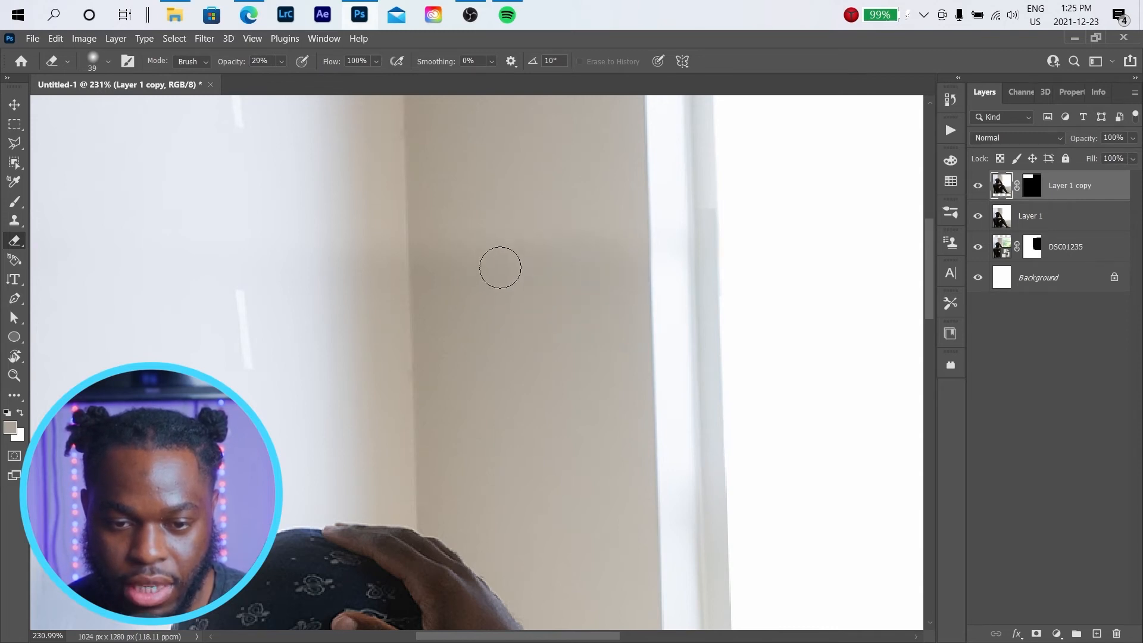
- Examine the extended wall and its seam both up close and in the full composition
{"action": "scroll", "coordinate": [116, 293], "scroll_direction": "down", "scroll_amount": 3}
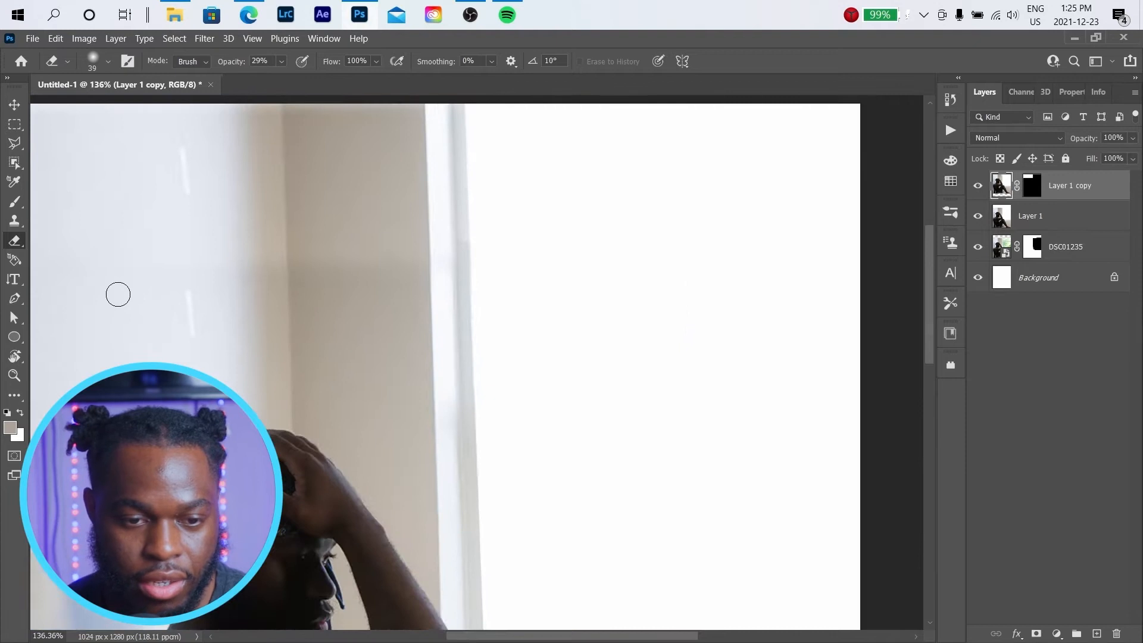
{"action": "scroll", "coordinate": [118, 295], "scroll_direction": "down", "scroll_amount": 2}
{"action": "scroll", "coordinate": [110, 288], "scroll_direction": "up", "scroll_amount": 2}
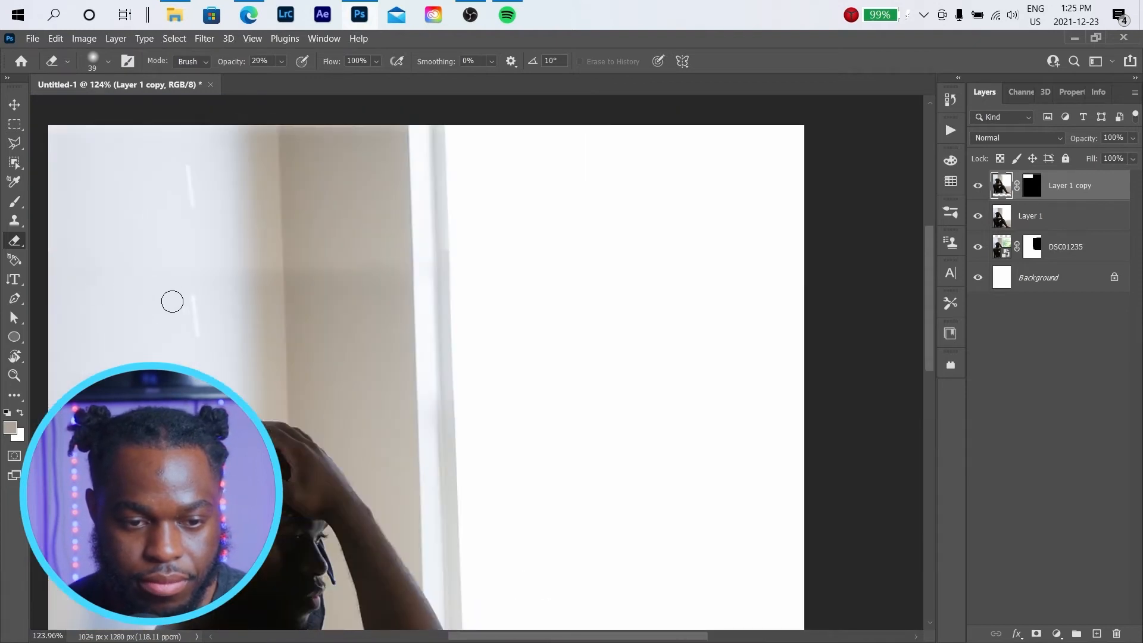
{"action": "scroll", "coordinate": [245, 289], "scroll_direction": "down", "scroll_amount": 2}
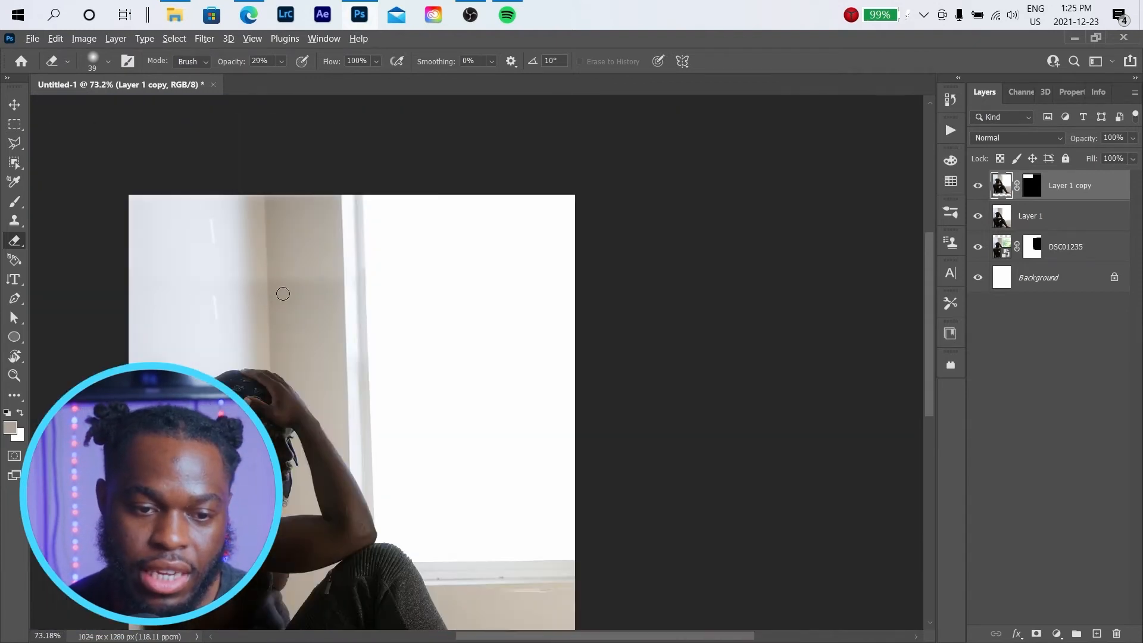
{"action": "scroll", "coordinate": [283, 294], "scroll_direction": "down", "scroll_amount": 2}
{"action": "scroll", "coordinate": [486, 223], "scroll_direction": "up", "scroll_amount": 2}
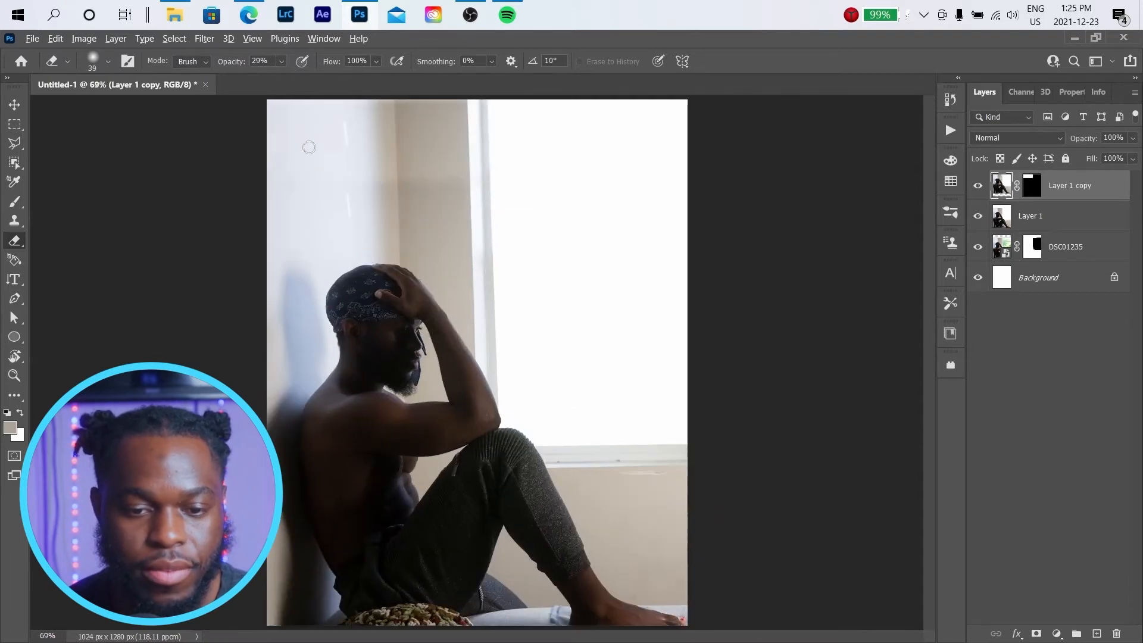
{"action": "scroll", "coordinate": [287, 147], "scroll_direction": "down", "scroll_amount": 2}
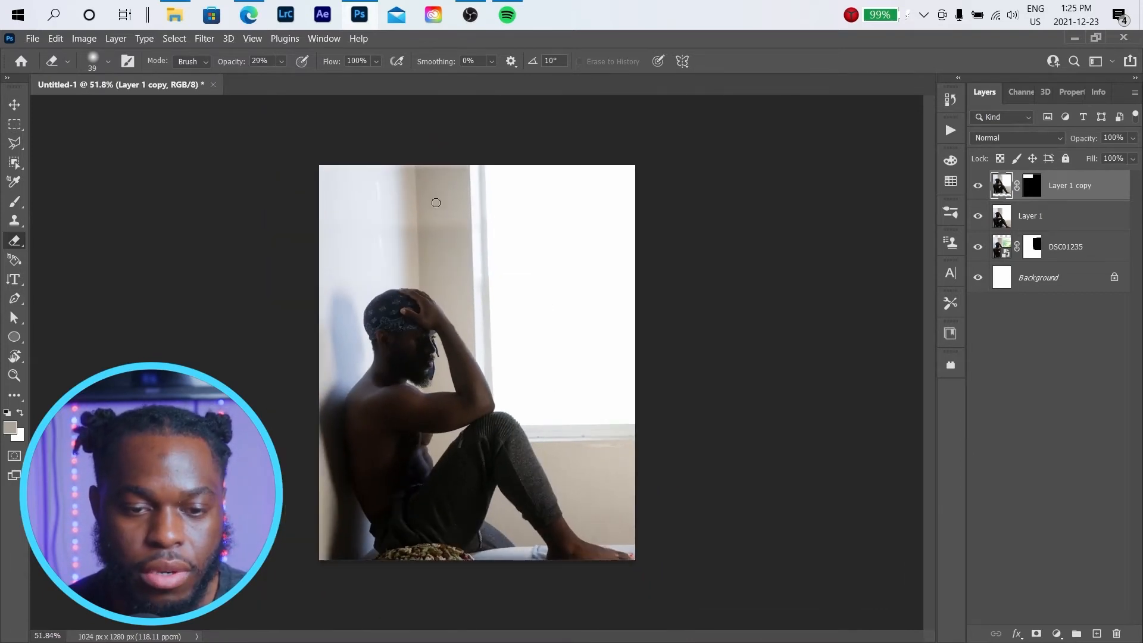
- Create a new layer above Layer 1 copy and clone clean wall over the lower white streak with the Clone Stamp at 97% opacity
{"action": "scroll", "coordinate": [435, 193], "scroll_direction": "up", "scroll_amount": 4}
{"action": "scroll", "coordinate": [331, 153], "scroll_direction": "up", "scroll_amount": 2}
{"action": "scroll", "coordinate": [333, 161], "scroll_direction": "up", "scroll_amount": 2}
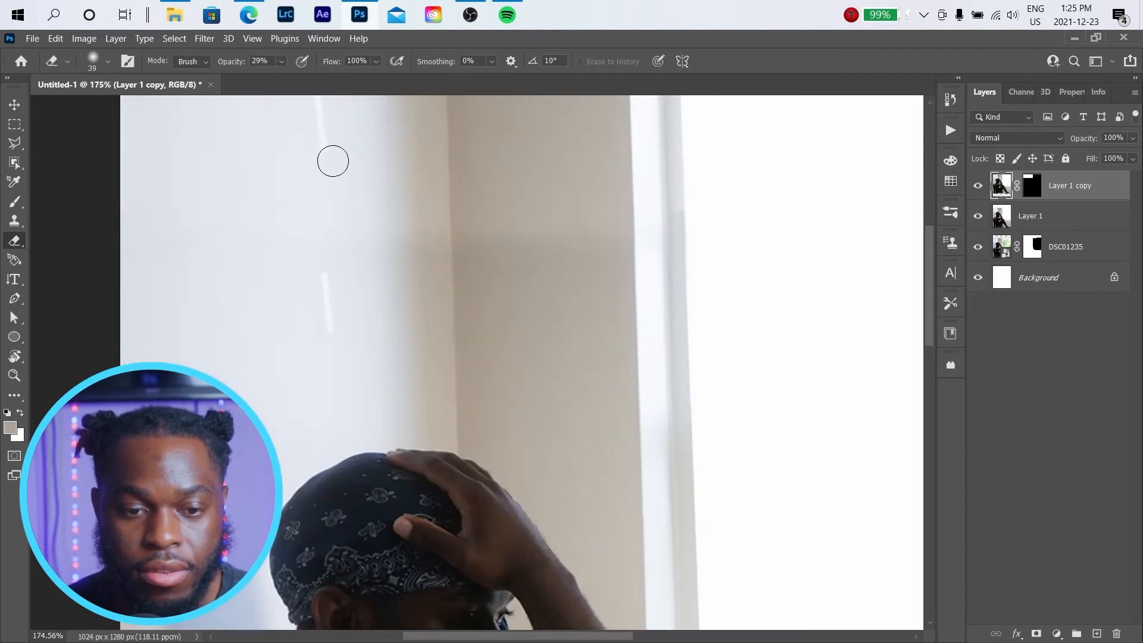
{"action": "left_click", "coordinate": [14, 221]}
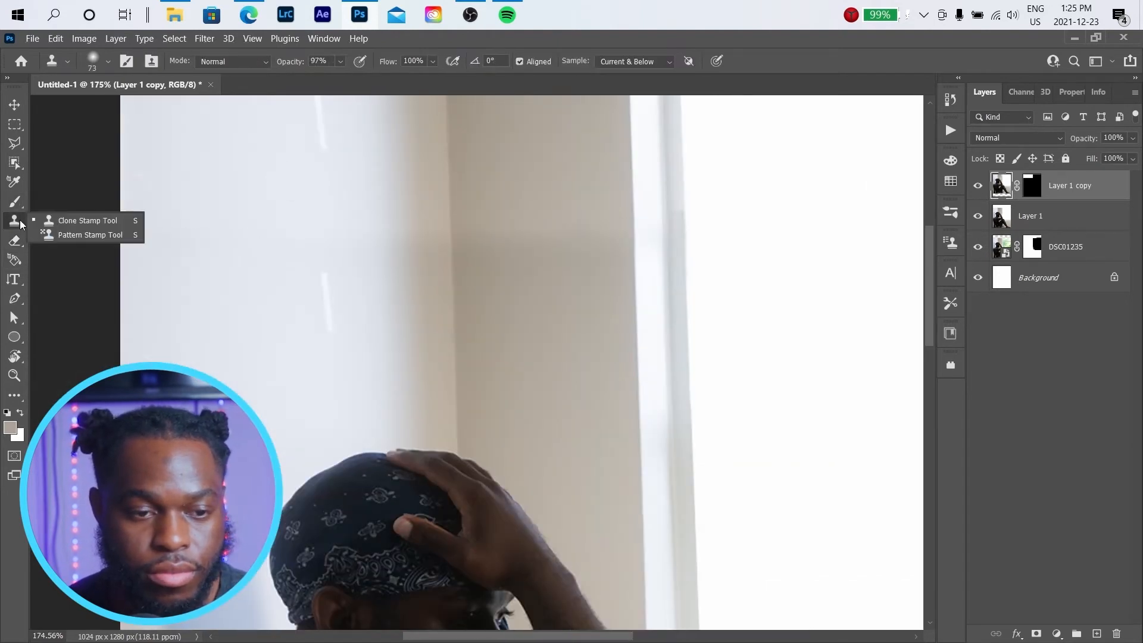
{"action": "left_click", "coordinate": [77, 221]}
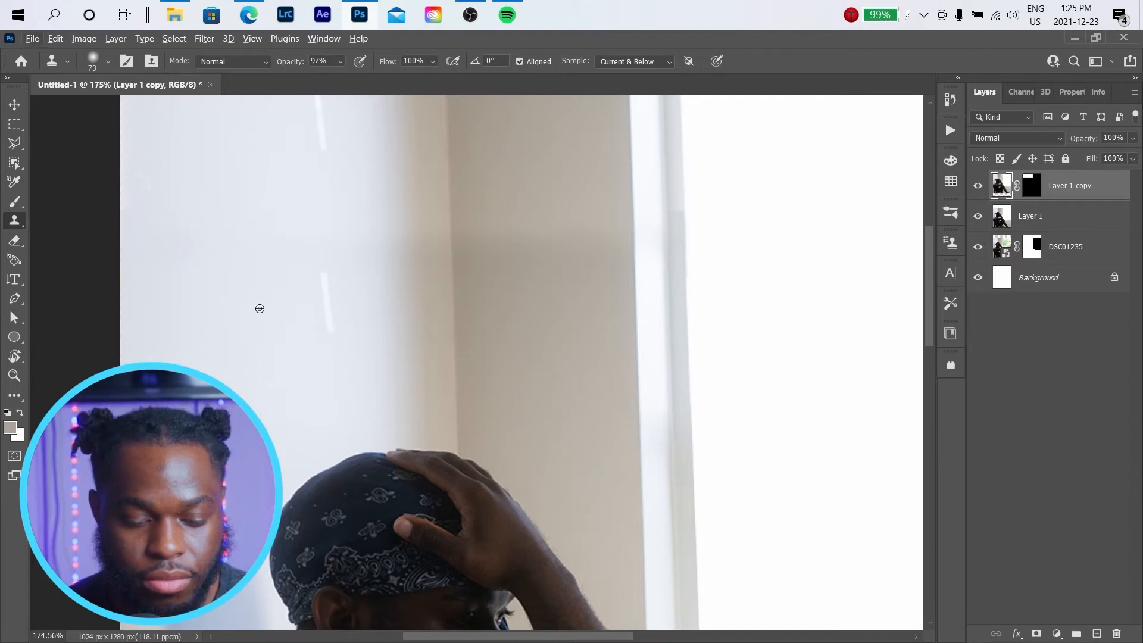
{"action": "left_click", "coordinate": [218, 337], "text": "alt"}
{"action": "left_click_drag", "start_coordinate": [304, 302], "coordinate": [318, 309]}
{"action": "left_click_drag", "start_coordinate": [313, 304], "coordinate": [327, 310]}
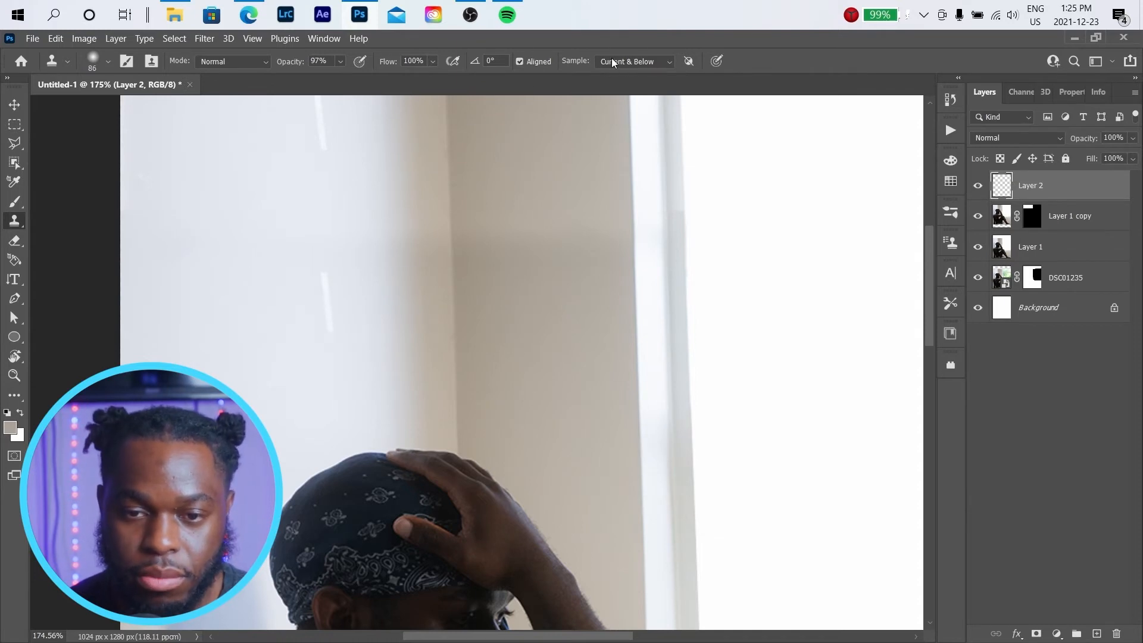
{"action": "left_click", "coordinate": [235, 306], "text": "alt"}
{"action": "left_click_drag", "start_coordinate": [320, 296], "coordinate": [341, 322]}
{"action": "scroll", "coordinate": [333, 262], "scroll_direction": "up", "scroll_amount": 3}
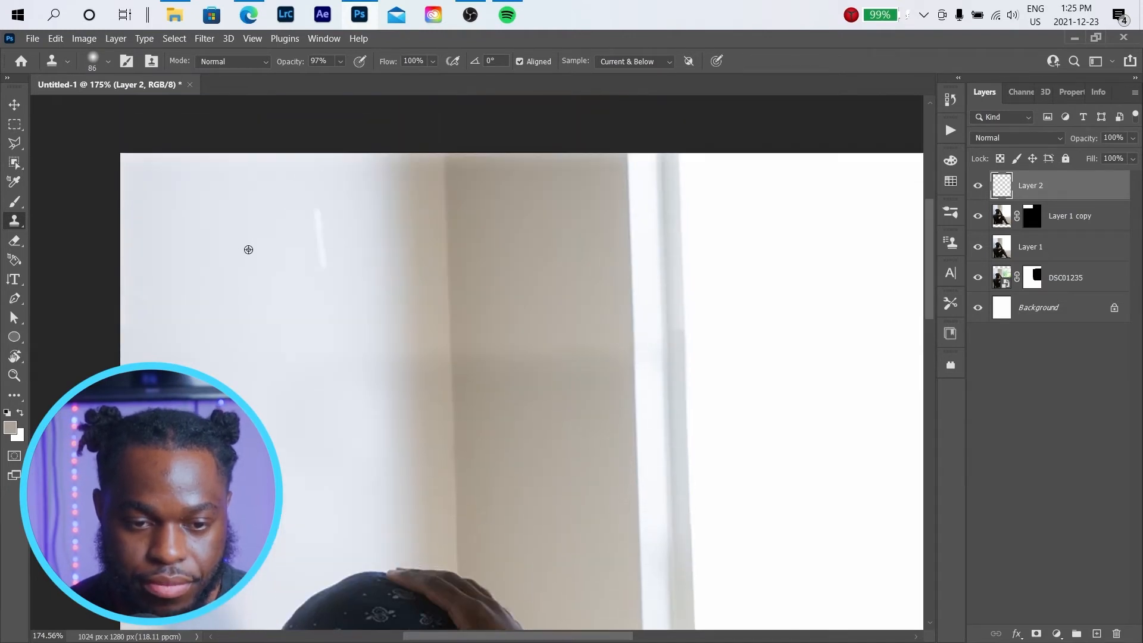
- Clone clean wall over the upper white streak and the faint seam near the left edge of the white wall
{"action": "left_click", "coordinate": [252, 240], "text": "alt"}
{"action": "mouse_move", "coordinate": [324, 229]}
{"action": "left_mouse_down"}
{"action": "mouse_move", "coordinate": [314, 245]}
{"action": "mouse_move", "coordinate": [321, 265]}
{"action": "left_mouse_up"}
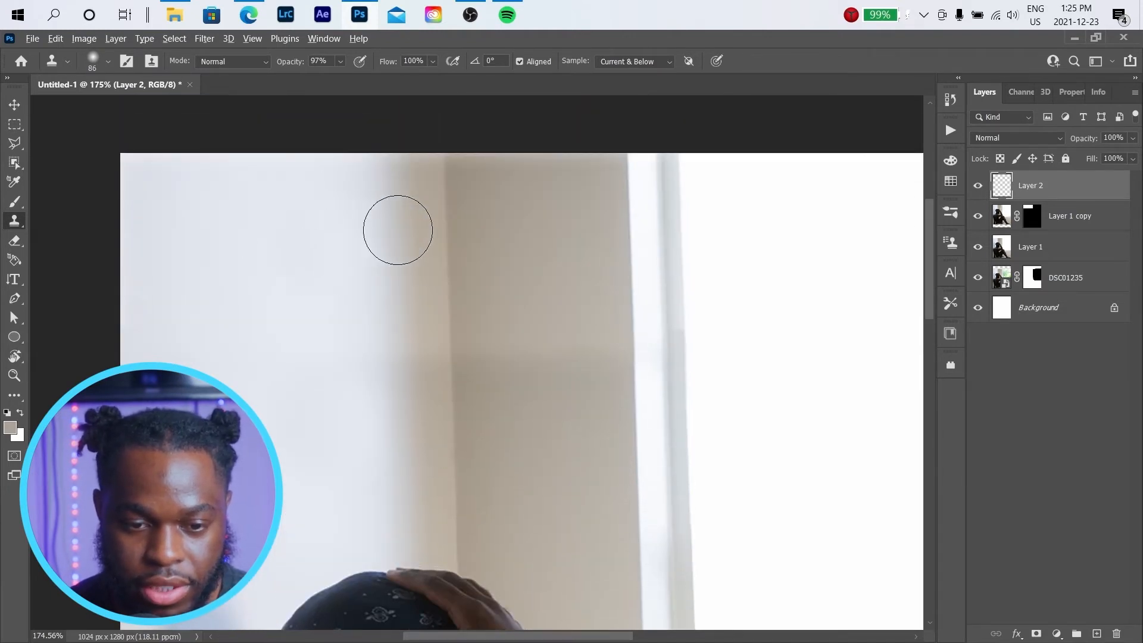
{"action": "scroll", "coordinate": [285, 387], "scroll_direction": "up", "scroll_amount": 3}
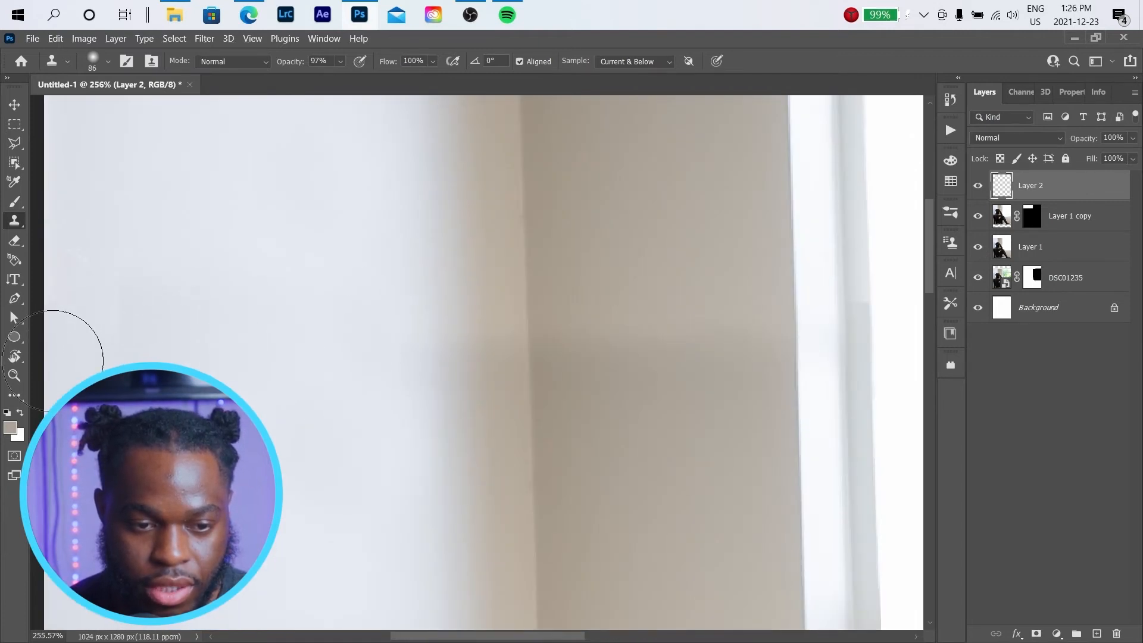
{"action": "left_click", "coordinate": [175, 214], "text": "alt"}
{"action": "mouse_move", "coordinate": [136, 266]}
{"action": "left_mouse_down"}
{"action": "mouse_move", "coordinate": [117, 289]}
{"action": "mouse_move", "coordinate": [127, 380]}
{"action": "left_mouse_up"}
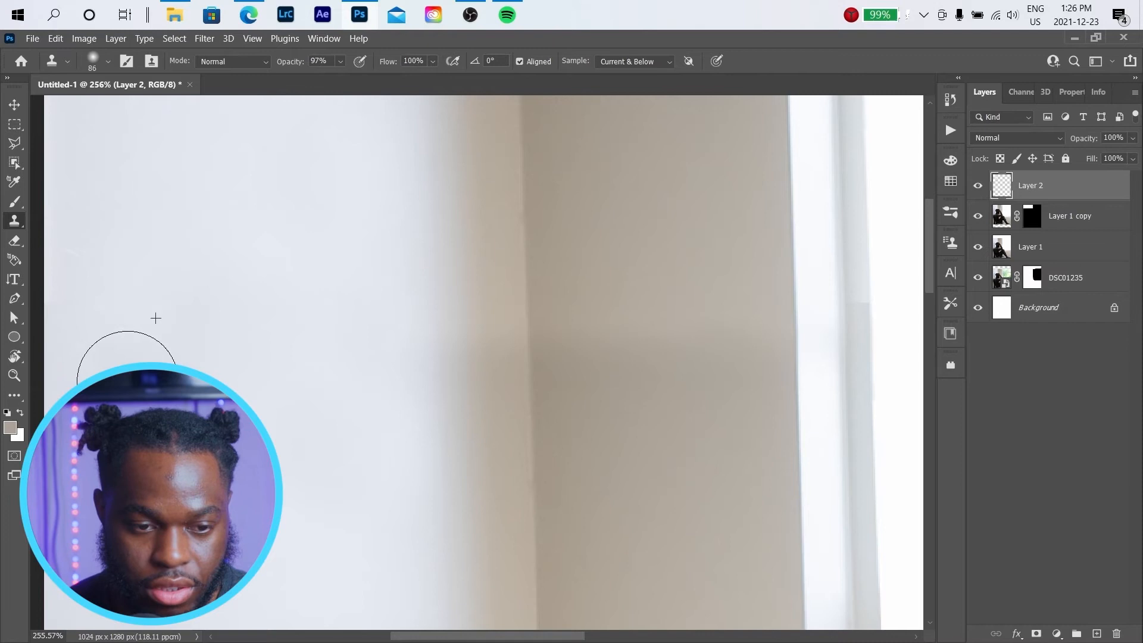
{"action": "scroll", "coordinate": [149, 319], "scroll_direction": "down", "scroll_amount": 3}
{"action": "scroll", "coordinate": [145, 360], "scroll_direction": "up", "scroll_amount": 3}
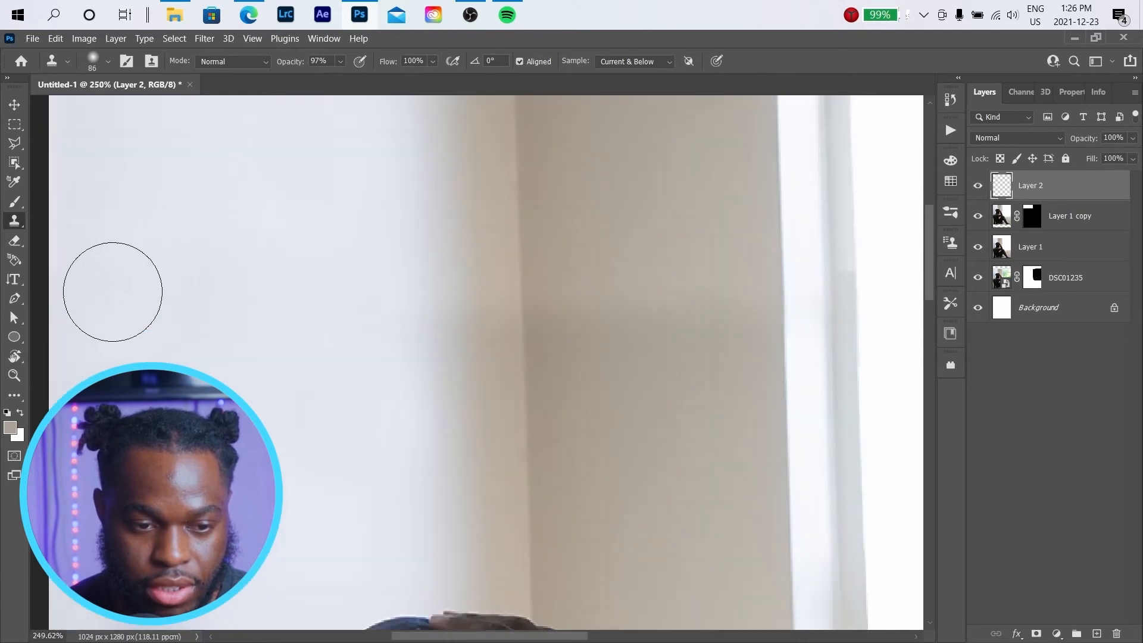
- Clone clean beige wall over the dark horizontal seam between the wall corner and the window frame on Layer 2
{"action": "scroll", "coordinate": [161, 301], "scroll_direction": "down", "scroll_amount": 3}
{"action": "scroll", "coordinate": [308, 350], "scroll_direction": "up", "scroll_amount": 2}
{"action": "scroll", "coordinate": [345, 328], "scroll_direction": "up", "scroll_amount": 2}
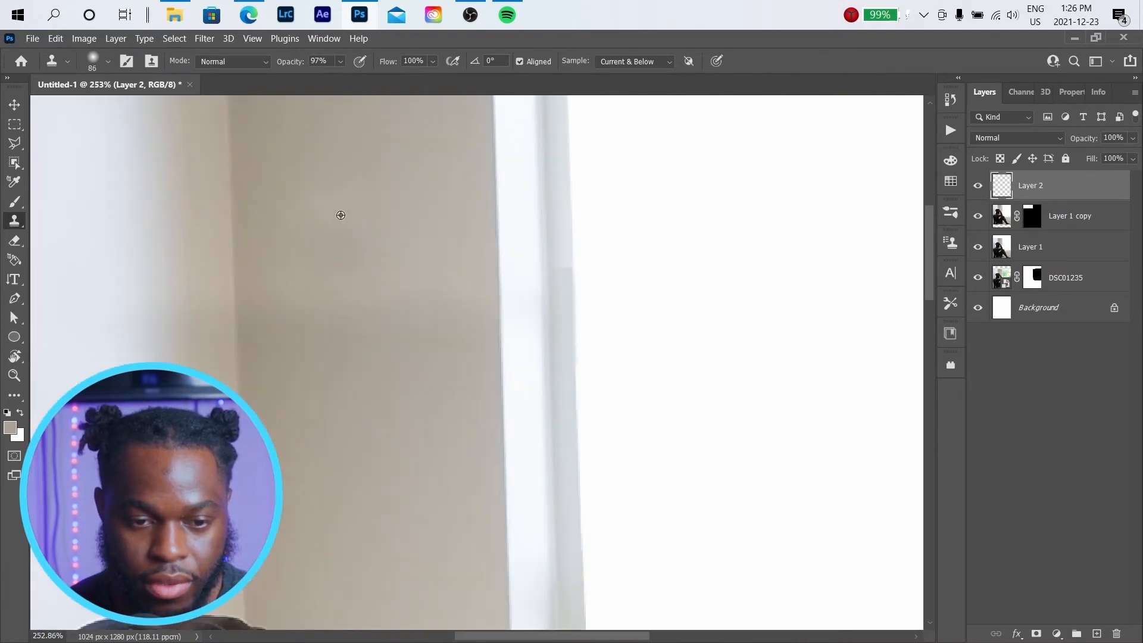
{"action": "left_click_drag", "start_coordinate": [306, 289], "coordinate": [306, 368]}
{"action": "left_click", "coordinate": [369, 186], "text": "alt"}
{"action": "left_click_drag", "start_coordinate": [375, 221], "coordinate": [383, 421]}
{"action": "left_click", "coordinate": [387, 179], "text": "alt"}
{"action": "left_click_drag", "start_coordinate": [427, 233], "coordinate": [419, 472]}
{"action": "left_click", "coordinate": [336, 182], "text": "alt"}
{"action": "mouse_move", "coordinate": [306, 403]}
{"action": "left_mouse_down"}
{"action": "mouse_move", "coordinate": [319, 350]}
{"action": "mouse_move", "coordinate": [410, 413]}
{"action": "mouse_move", "coordinate": [409, 332]}
{"action": "left_mouse_up"}
{"action": "left_click", "coordinate": [370, 194], "text": "alt"}
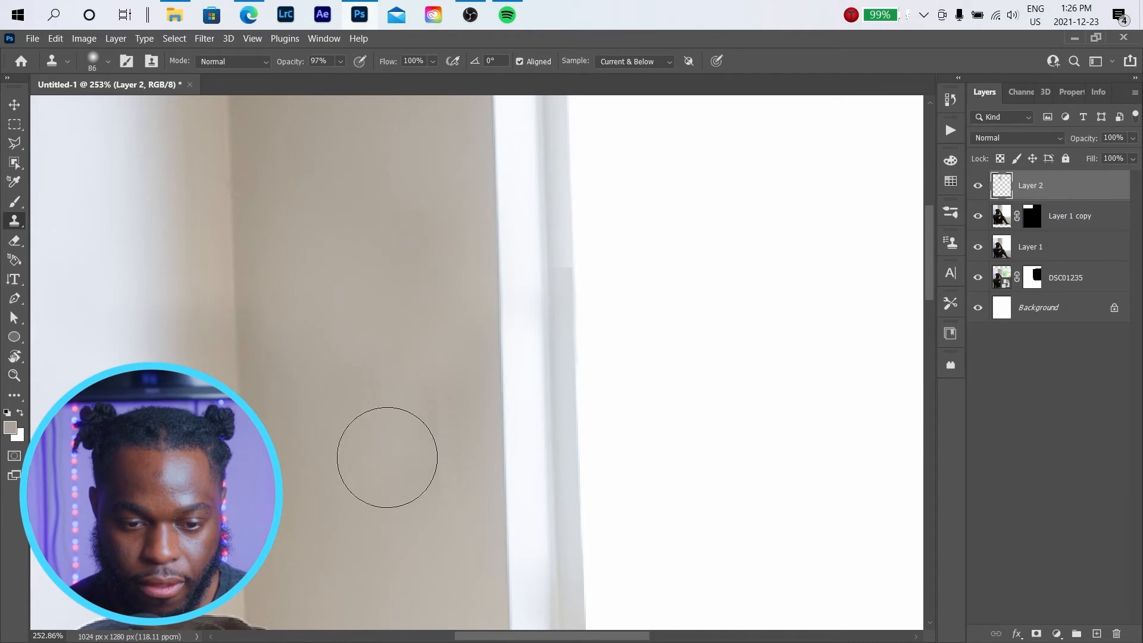
- Reduce the Clone Stamp brush to 53 px and even out the remaining blotches on the beige wall
{"action": "right_click", "coordinate": [369, 278], "text": "alt"}
{"action": "left_click", "coordinate": [410, 281], "text": "alt"}
{"action": "mouse_move", "coordinate": [431, 364]}
{"action": "left_mouse_down"}
{"action": "mouse_move", "coordinate": [429, 492]}
{"action": "mouse_move", "coordinate": [440, 459]}
{"action": "mouse_move", "coordinate": [430, 437]}
{"action": "mouse_move", "coordinate": [391, 437]}
{"action": "mouse_move", "coordinate": [406, 392]}
{"action": "mouse_move", "coordinate": [415, 408]}
{"action": "mouse_move", "coordinate": [364, 338]}
{"action": "mouse_move", "coordinate": [364, 315]}
{"action": "left_mouse_up"}
{"action": "scroll", "coordinate": [353, 325], "scroll_direction": "down", "scroll_amount": 2}
{"action": "scroll", "coordinate": [395, 441], "scroll_direction": "up", "scroll_amount": 2}
{"action": "left_click", "coordinate": [427, 529], "text": "alt"}
{"action": "scroll", "coordinate": [367, 312], "scroll_direction": "down", "scroll_amount": 3}
{"action": "scroll", "coordinate": [367, 312], "scroll_direction": "down", "scroll_amount": 3}
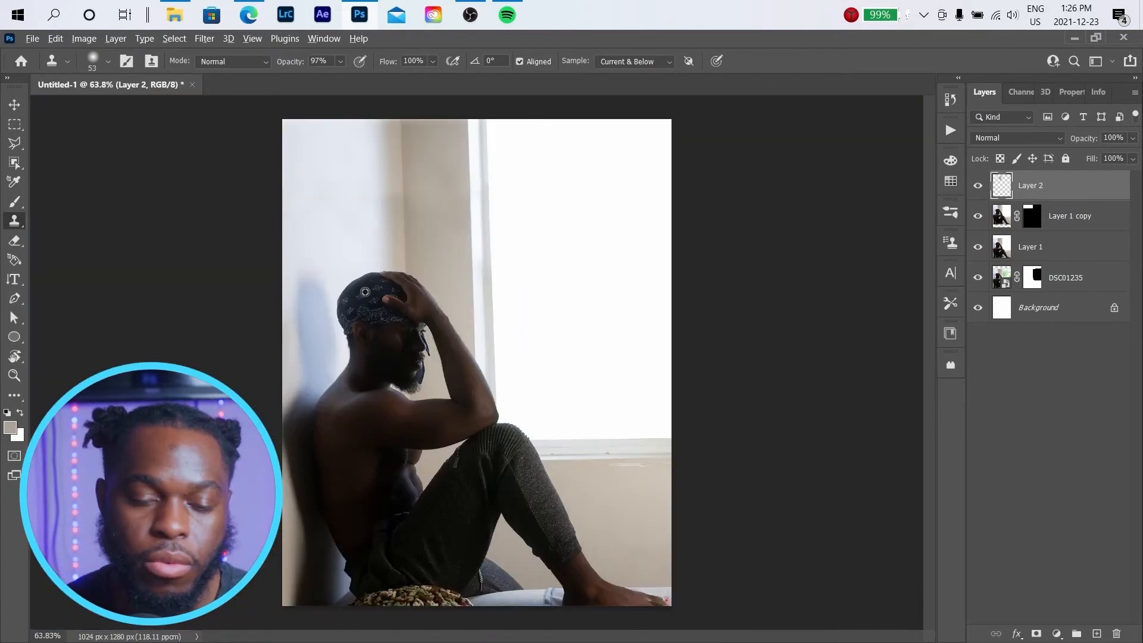
- Try to soften the seam on the grey window frame in Layer 1 copy's mask with the Eraser at 29% opacity
{"action": "scroll", "coordinate": [365, 291], "scroll_direction": "down", "scroll_amount": 1}
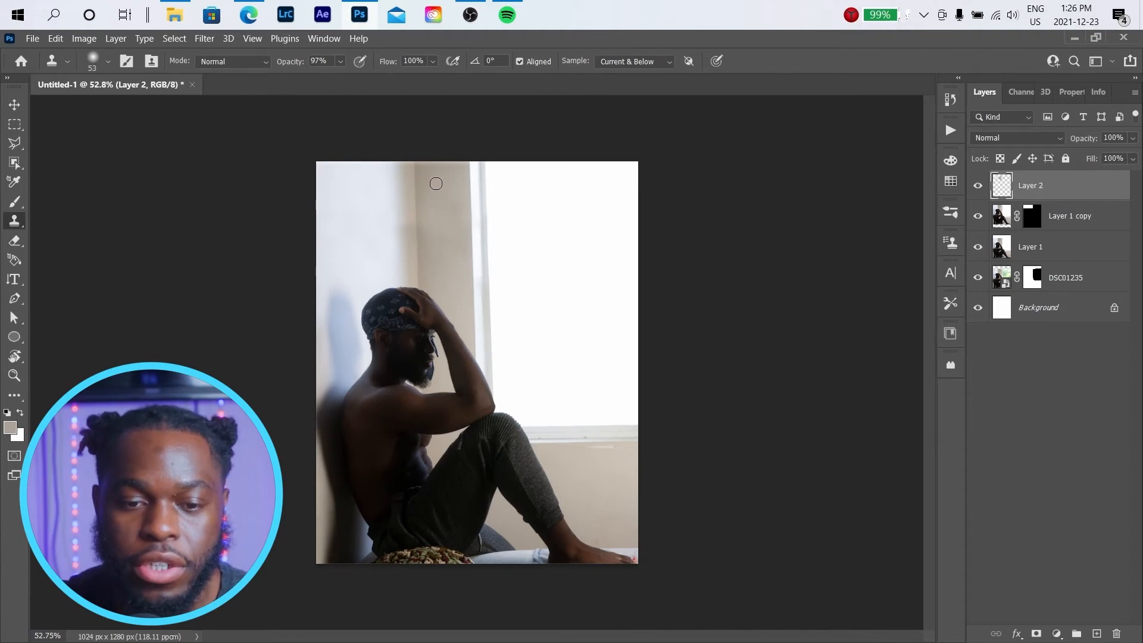
{"action": "scroll", "coordinate": [435, 183], "scroll_direction": "up", "scroll_amount": 2}
{"action": "scroll", "coordinate": [424, 167], "scroll_direction": "down", "scroll_amount": 1}
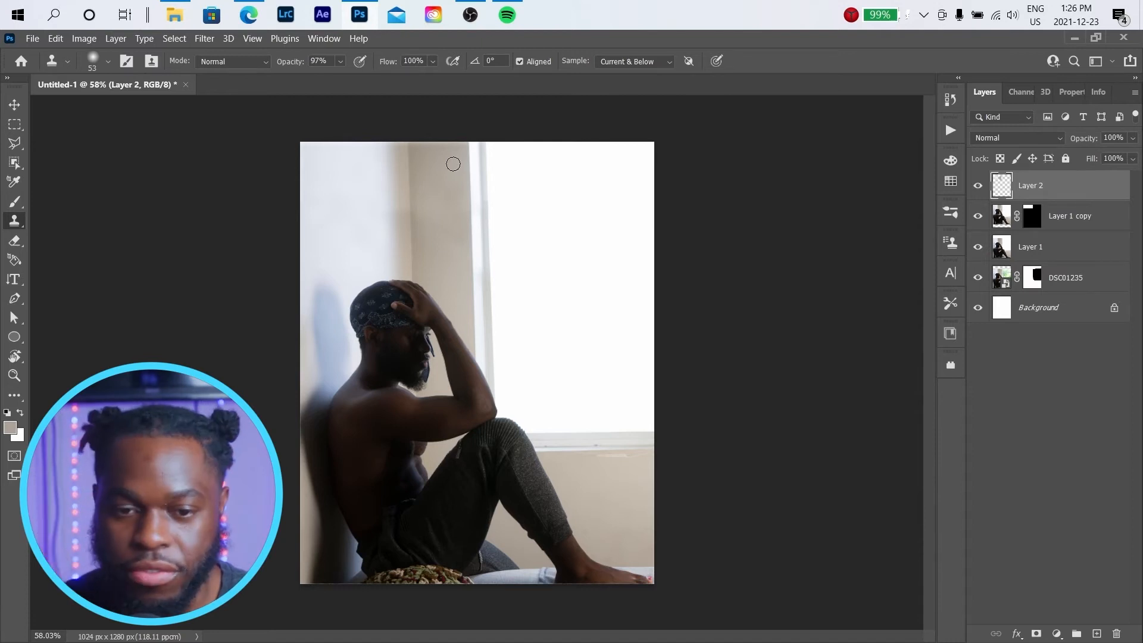
{"action": "scroll", "coordinate": [480, 171], "scroll_direction": "up", "scroll_amount": 1}
{"action": "scroll", "coordinate": [480, 171], "scroll_direction": "up", "scroll_amount": 6}
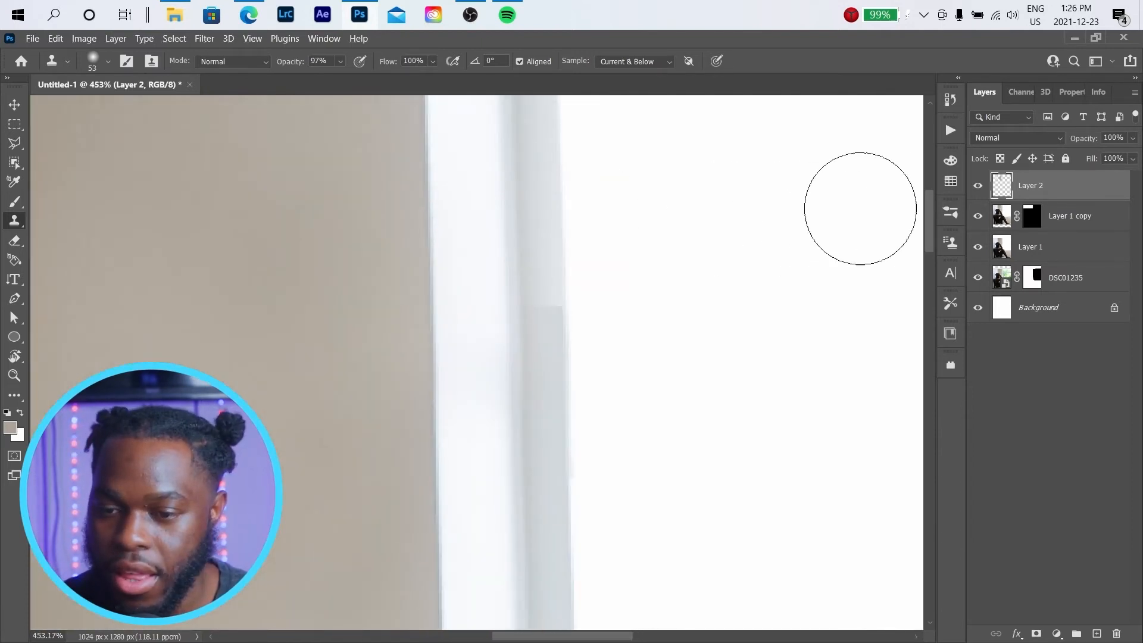
{"action": "left_click", "coordinate": [1008, 219]}
{"action": "left_click", "coordinate": [1024, 221]}
{"action": "left_click_drag", "start_coordinate": [502, 267], "coordinate": [31, 268]}
{"action": "left_click", "coordinate": [14, 240]}
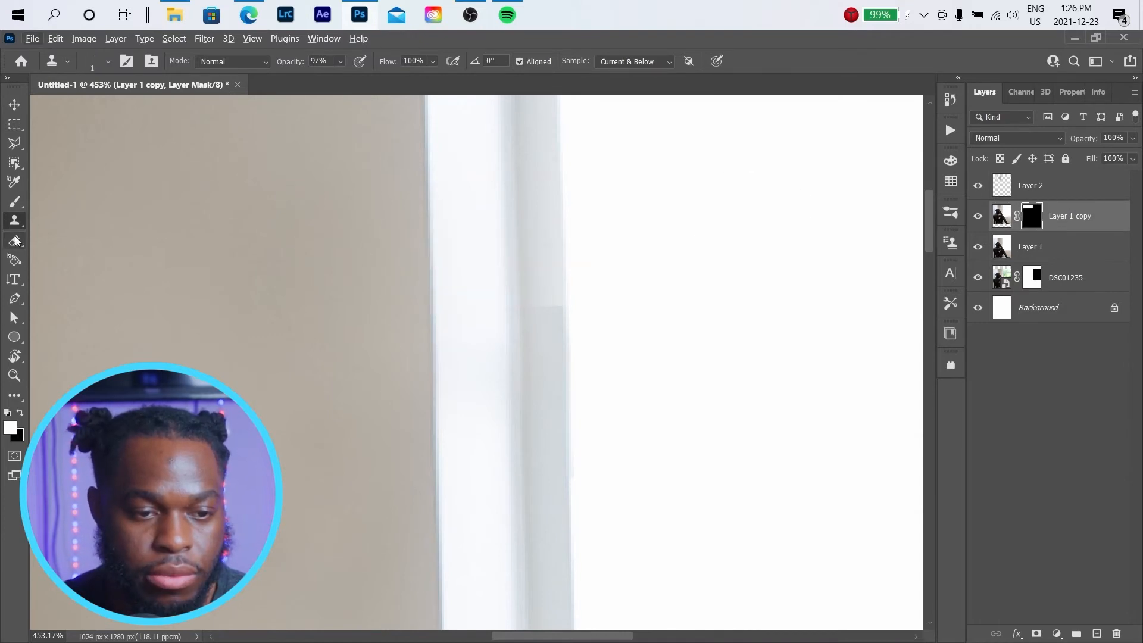
{"action": "scroll", "coordinate": [460, 281], "scroll_direction": "up", "scroll_amount": 2}
{"action": "left_click_drag", "start_coordinate": [497, 292], "coordinate": [454, 294]}
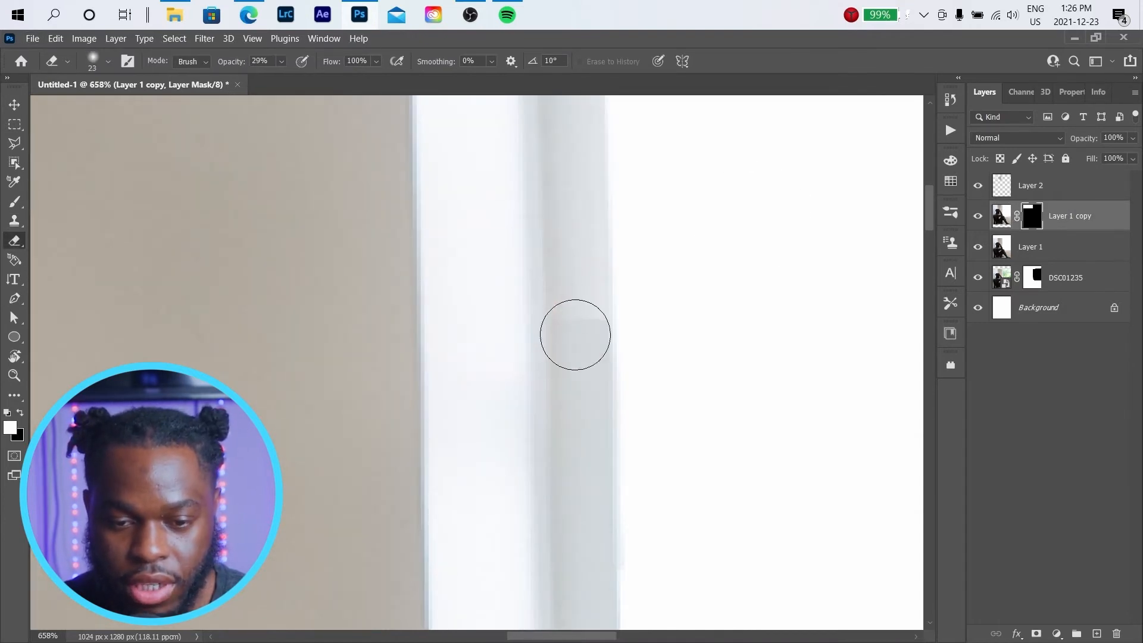
{"action": "key", "text": "x"}
{"action": "mouse_move", "coordinate": [582, 323]}
{"action": "left_mouse_down"}
{"action": "mouse_move", "coordinate": [579, 372]}
{"action": "mouse_move", "coordinate": [578, 344]}
{"action": "left_mouse_up"}
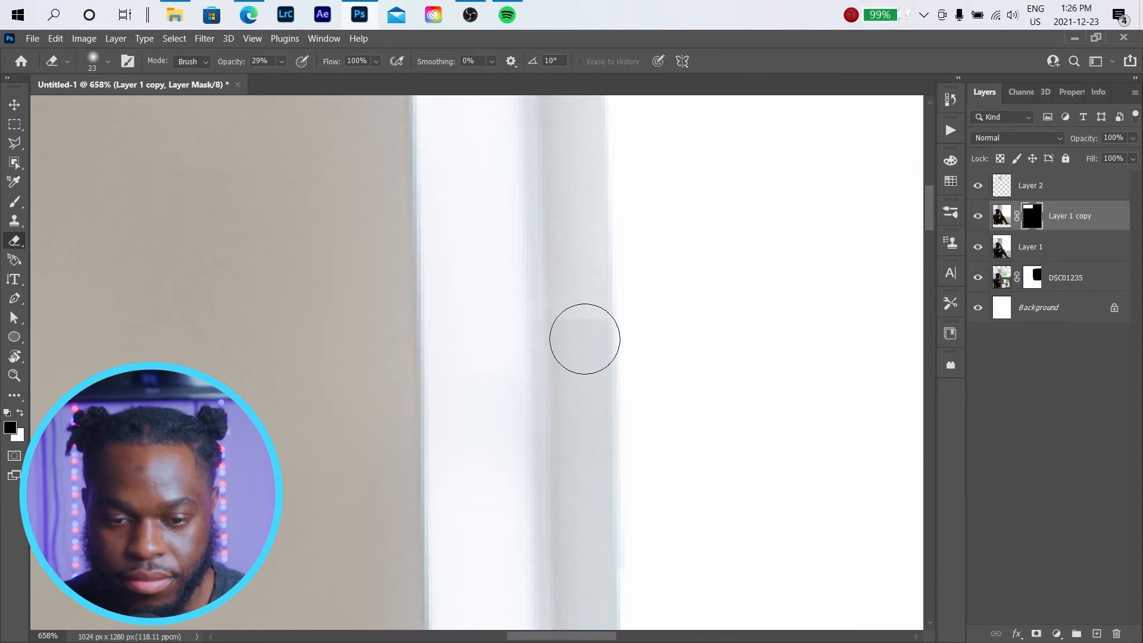
- On Layer 2, blend the seam on the grey window frame using the Clone Stamp with a 10 px brush at 97% opacity
{"action": "left_click", "coordinate": [995, 189]}
{"action": "left_click_drag", "start_coordinate": [571, 274], "coordinate": [568, 271]}
{"action": "left_click", "coordinate": [571, 277], "text": "alt"}
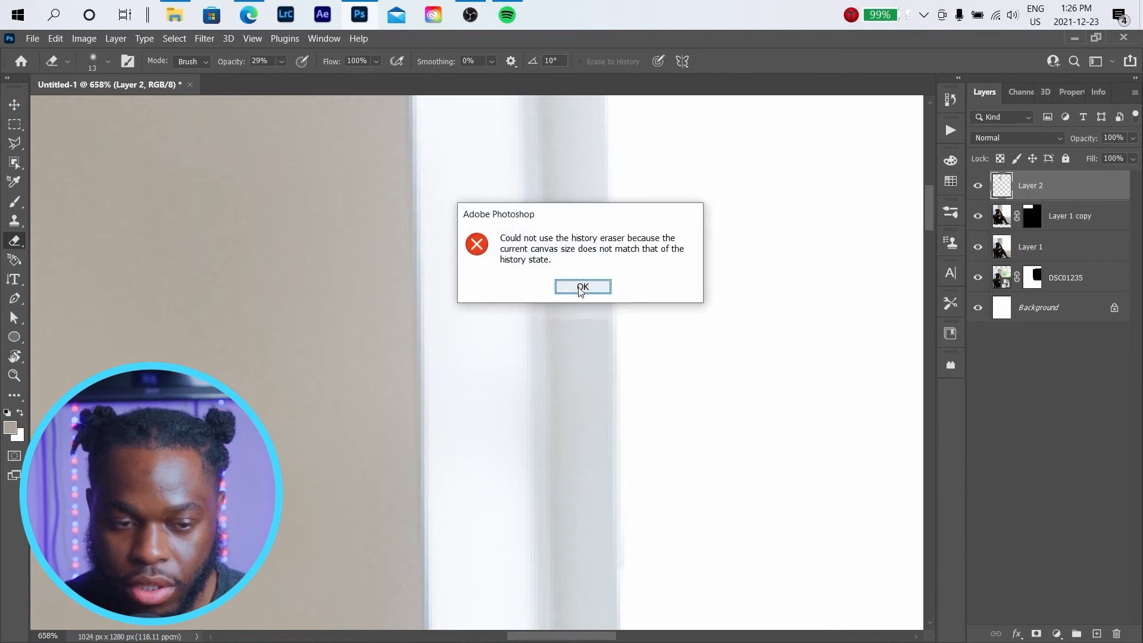
{"action": "left_click", "coordinate": [576, 288]}
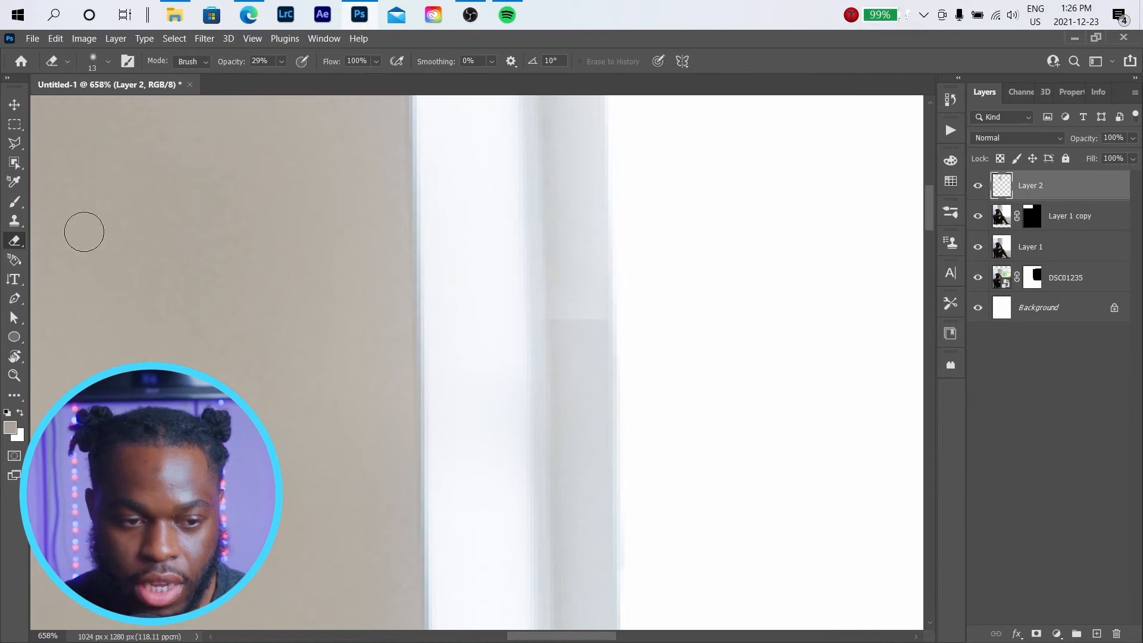
{"action": "left_click", "coordinate": [15, 221]}
{"action": "left_click_drag", "start_coordinate": [563, 268], "coordinate": [579, 274]}
{"action": "mouse_move", "coordinate": [566, 319]}
{"action": "left_mouse_down"}
{"action": "mouse_move", "coordinate": [560, 334]}
{"action": "mouse_move", "coordinate": [598, 328]}
{"action": "left_mouse_up"}
{"action": "key", "text": "ctrl+z"}
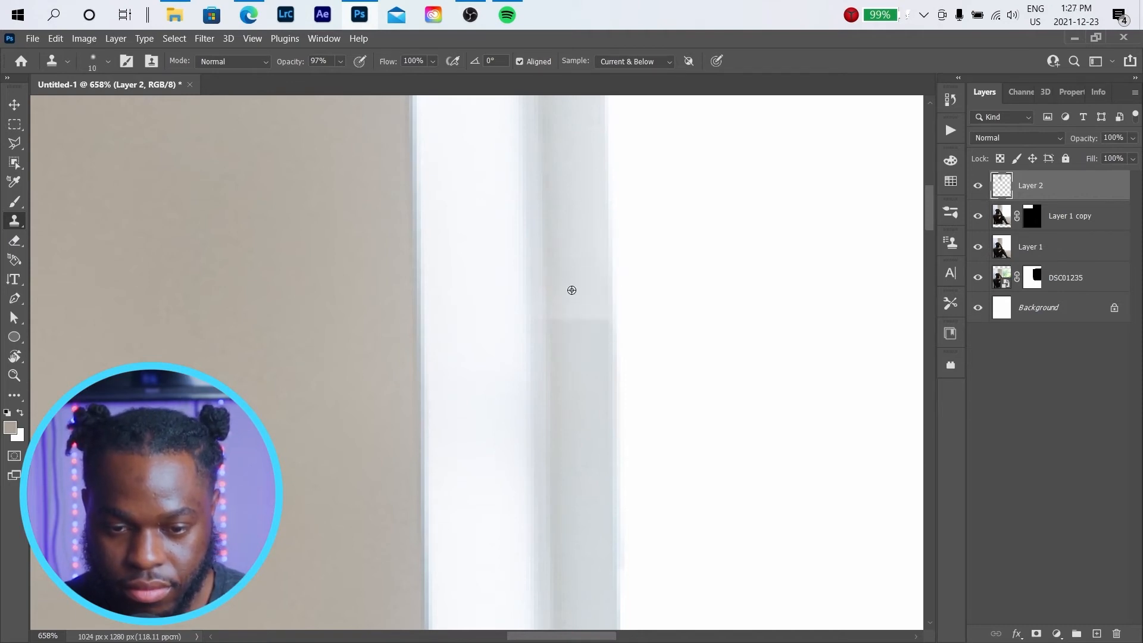
{"action": "mouse_move", "coordinate": [559, 323]}
{"action": "left_mouse_down"}
{"action": "mouse_move", "coordinate": [590, 322]}
{"action": "mouse_move", "coordinate": [573, 327]}
{"action": "left_mouse_up"}
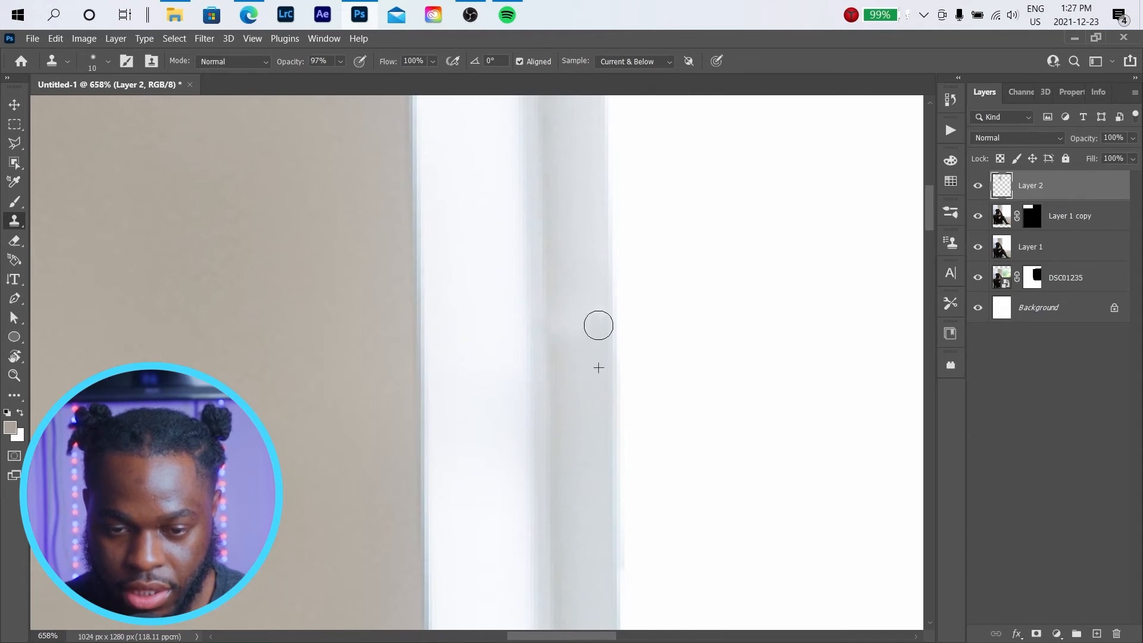
{"action": "left_click_drag", "start_coordinate": [569, 324], "coordinate": [567, 305]}
- Select all layers from DSC01235 up to Layer 2 and stamp the composite into a new merged layer on top
{"action": "scroll", "coordinate": [562, 248], "scroll_direction": "down", "scroll_amount": 10}
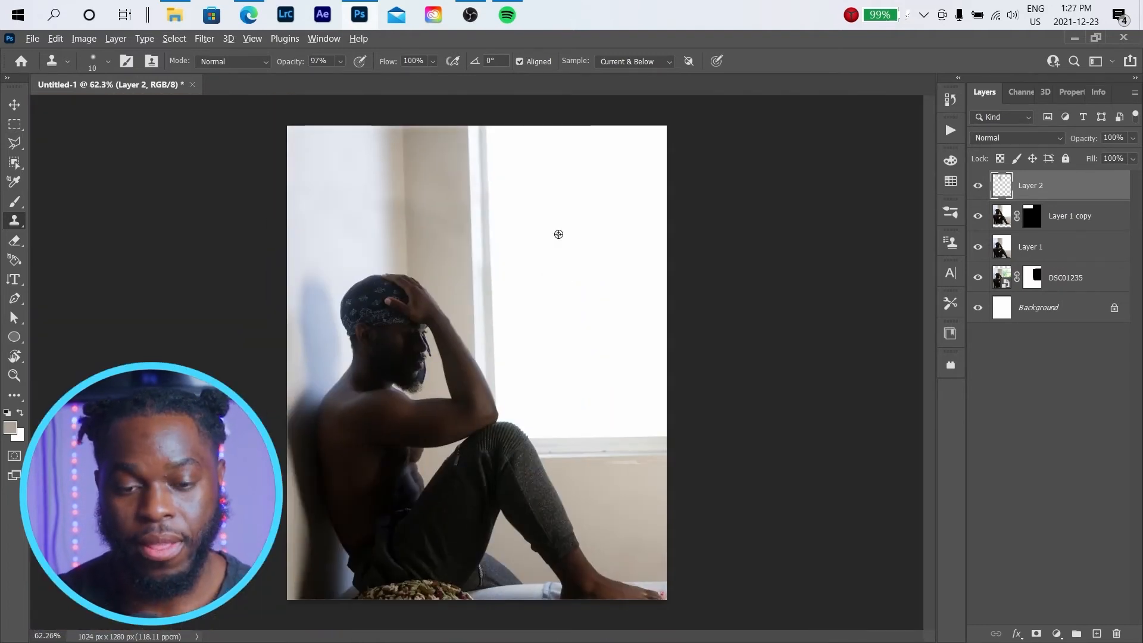
{"action": "scroll", "coordinate": [558, 234], "scroll_direction": "down", "scroll_amount": 2}
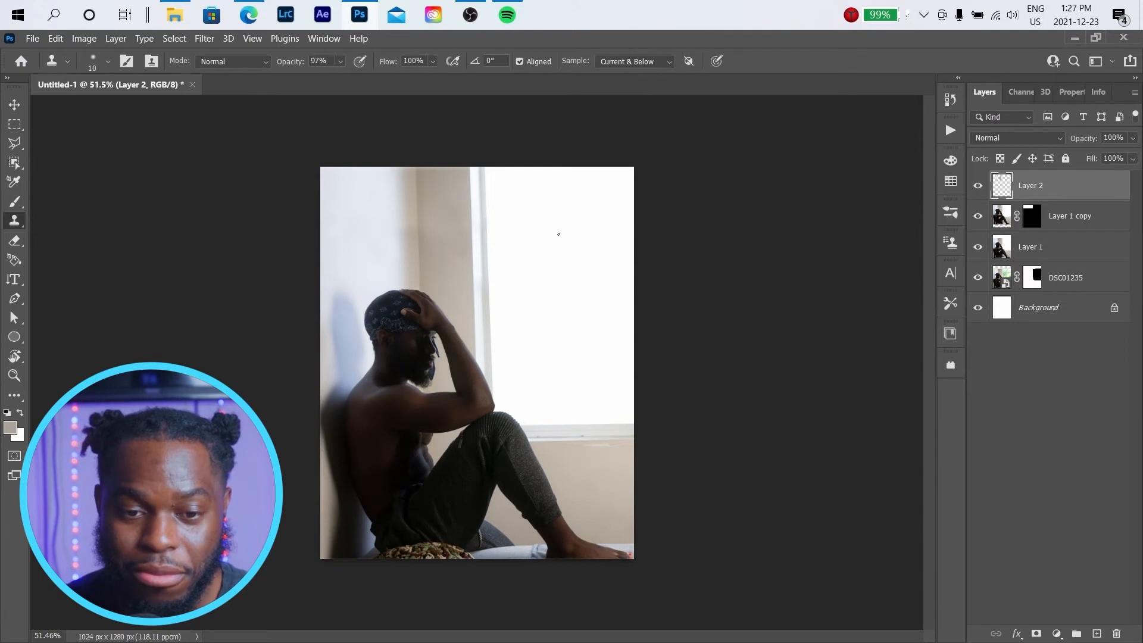
{"action": "left_click", "coordinate": [1075, 280], "text": "ctrl"}
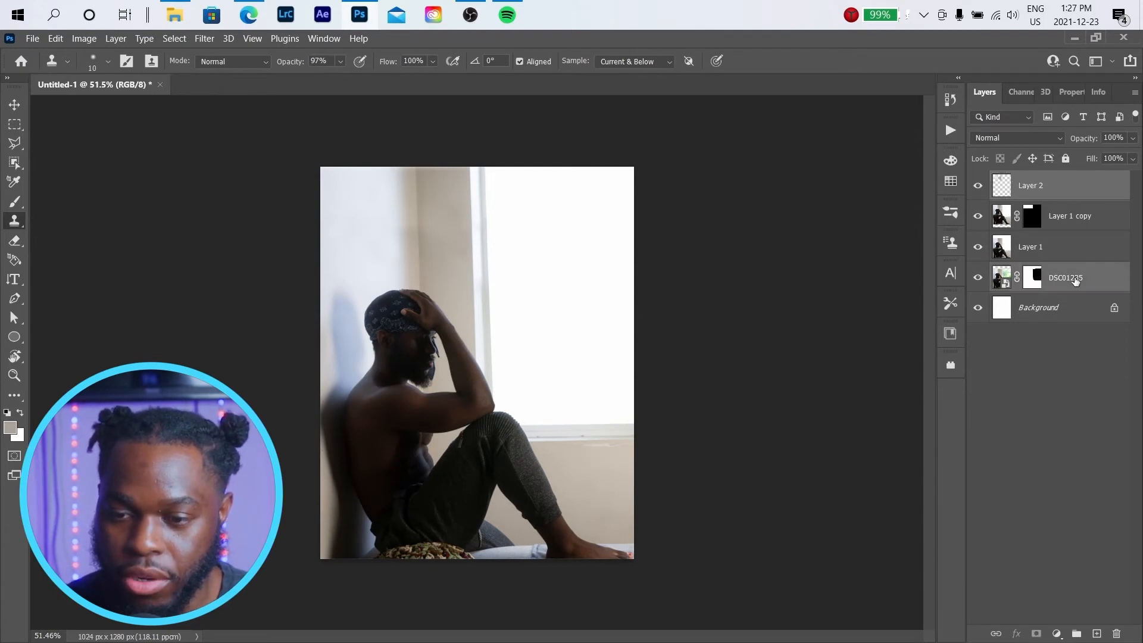
{"action": "left_click", "coordinate": [1059, 246], "text": "shift"}
{"action": "left_click", "coordinate": [1072, 213], "text": "shift"}
{"action": "left_click", "coordinate": [1069, 193], "text": "shift"}
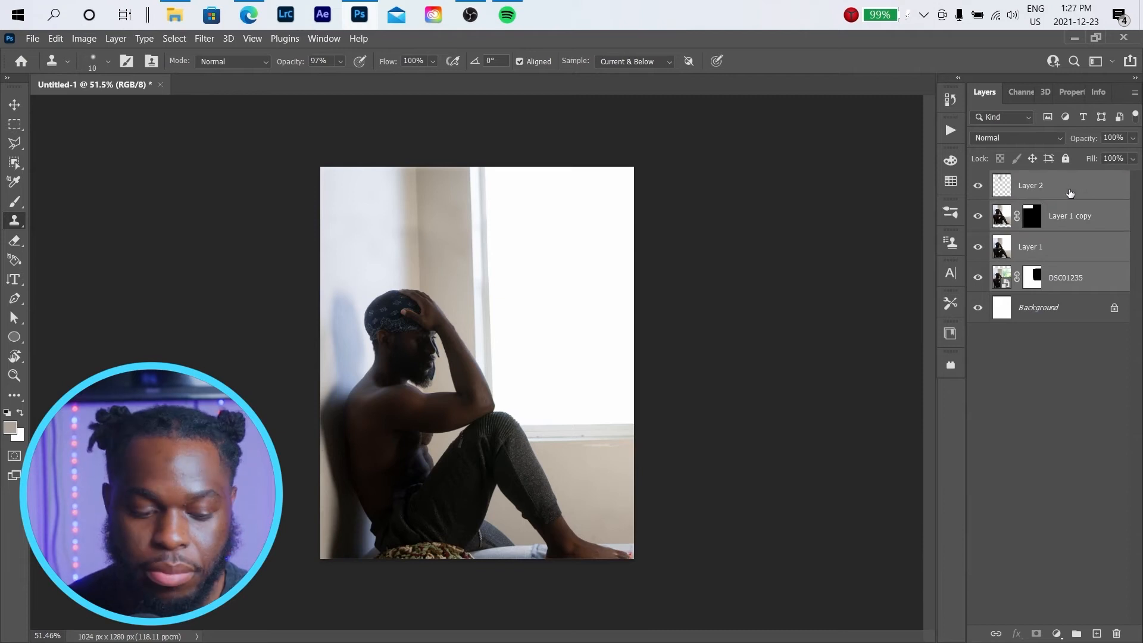
{"action": "key", "text": "ctrl+shift+alt+e"}
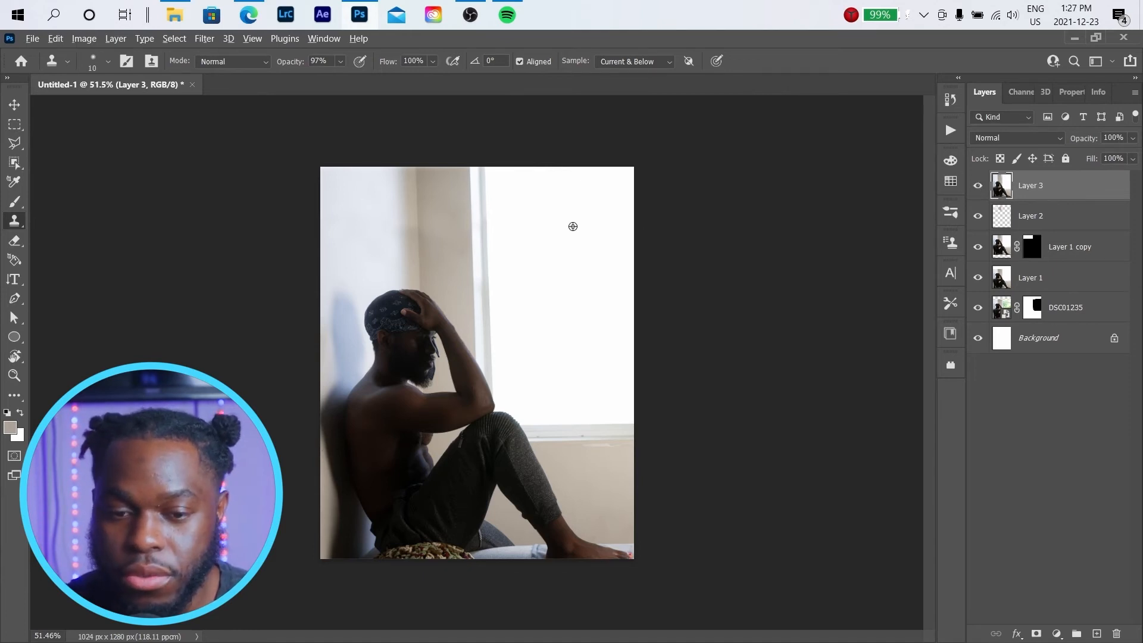
{"action": "scroll", "coordinate": [572, 226], "scroll_direction": "up", "scroll_amount": 2}
{"action": "scroll", "coordinate": [573, 226], "scroll_direction": "up", "scroll_amount": 3}
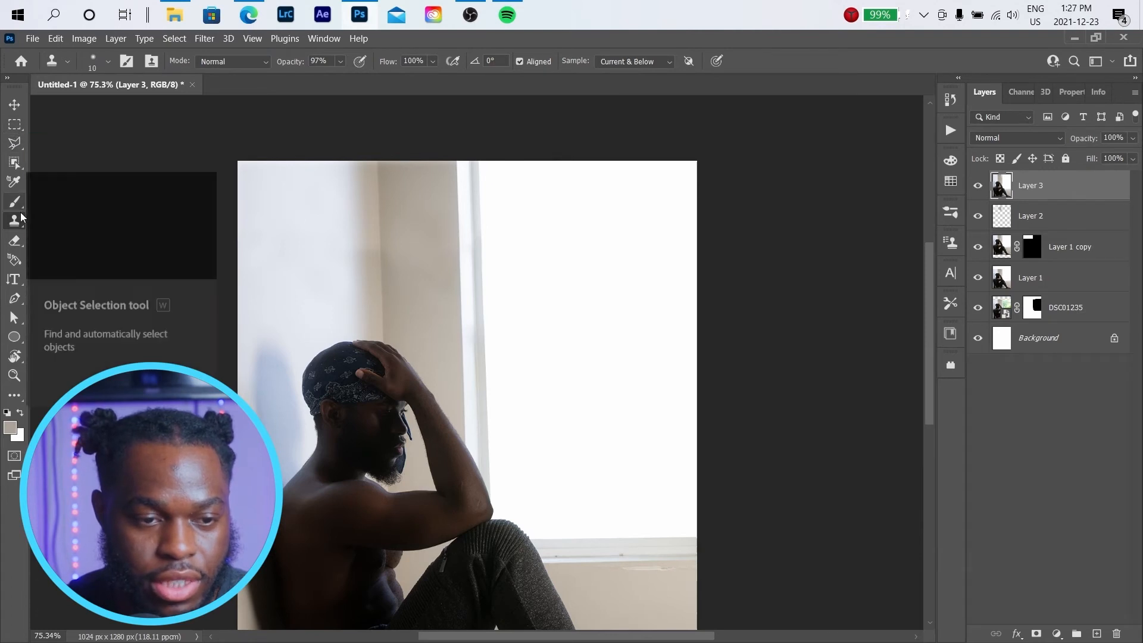
{"action": "left_click", "coordinate": [15, 169]}
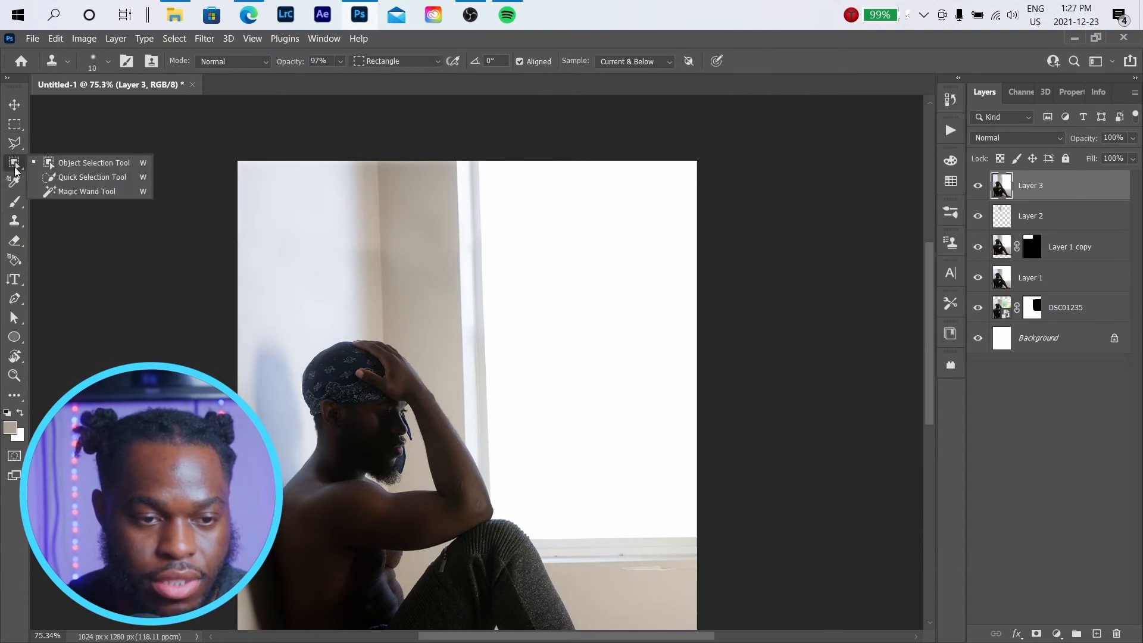
{"action": "left_click", "coordinate": [18, 131]}
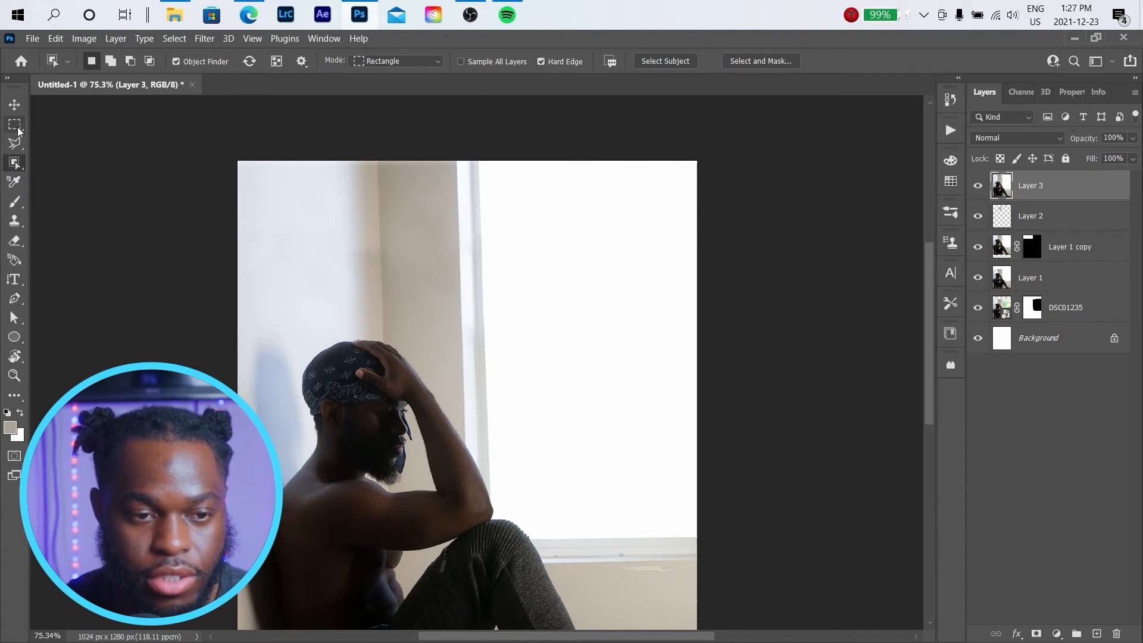
{"action": "left_click", "coordinate": [18, 132]}
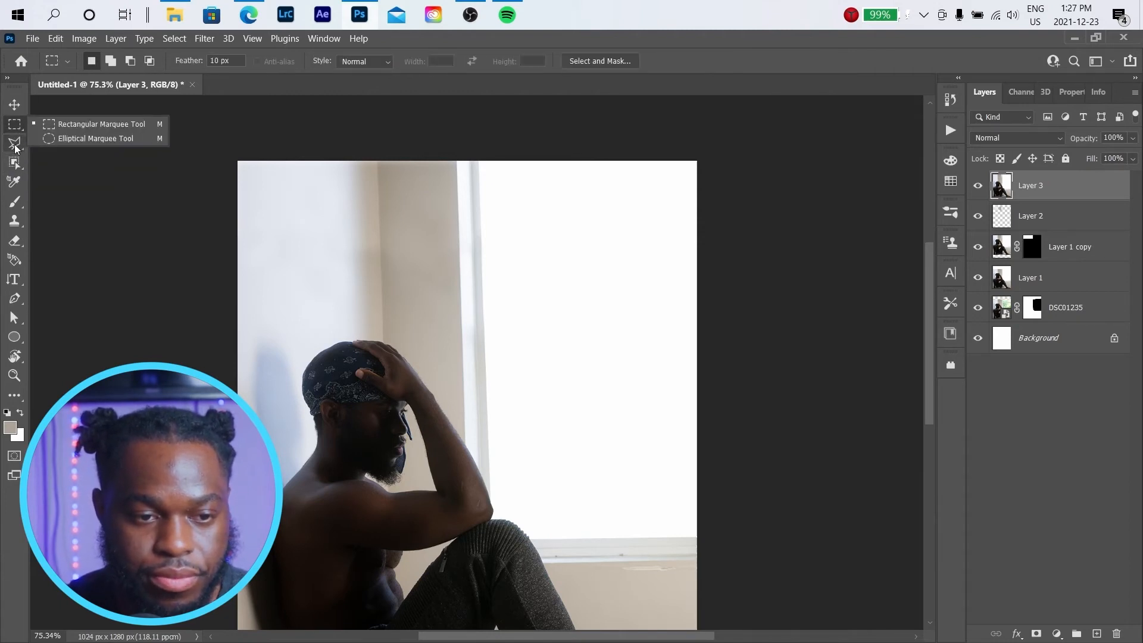
{"action": "left_click", "coordinate": [14, 145]}
{"action": "right_click", "coordinate": [16, 146]}
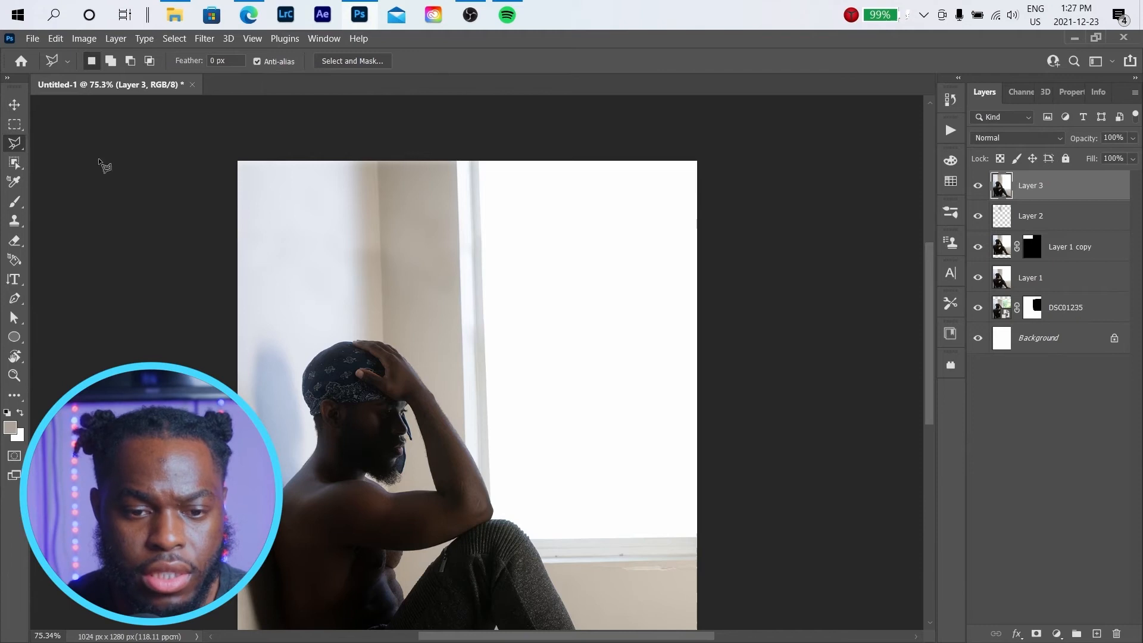
{"action": "left_click", "coordinate": [101, 161]}
{"action": "scroll", "coordinate": [516, 183], "scroll_direction": "up", "scroll_amount": 2}
{"action": "scroll", "coordinate": [470, 157], "scroll_direction": "up", "scroll_amount": 3}
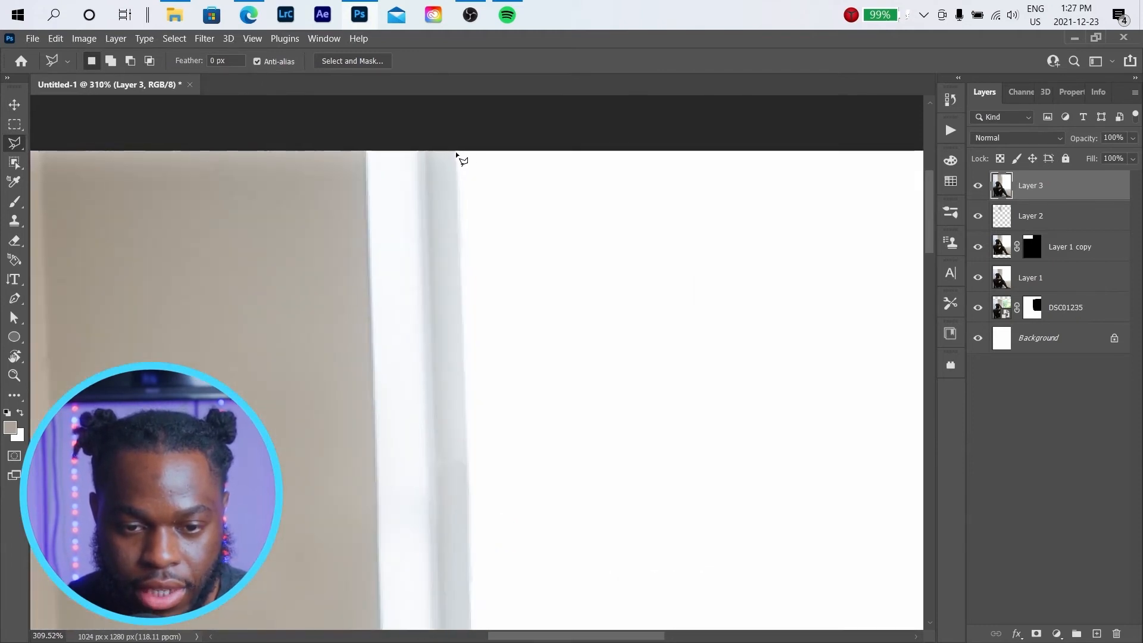
{"action": "left_click", "coordinate": [457, 155]}
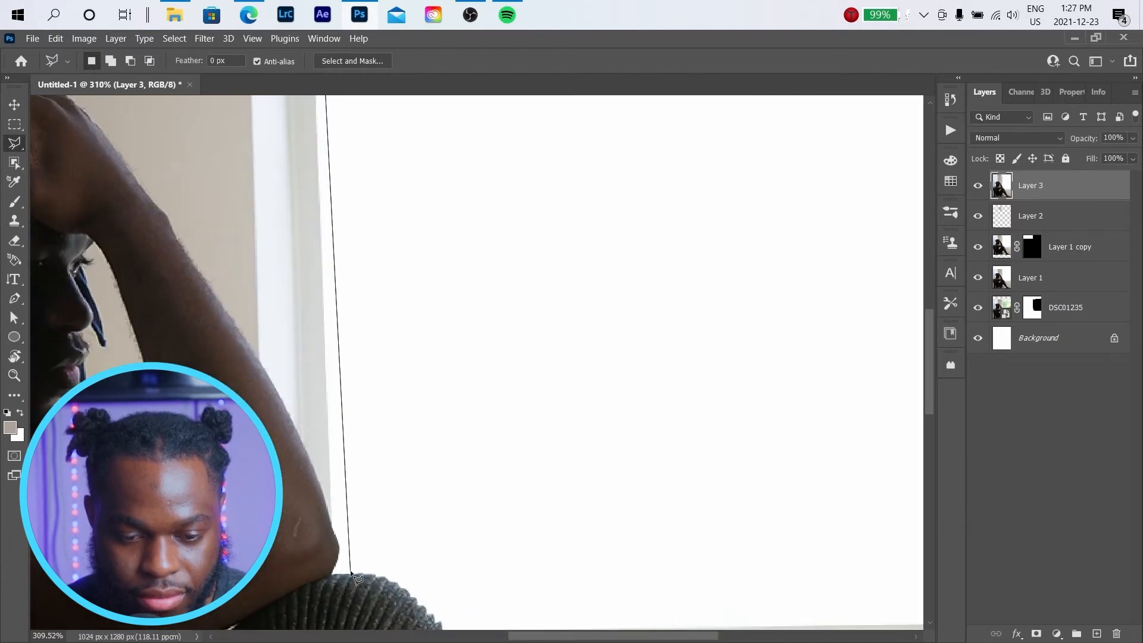
{"action": "scroll", "coordinate": [357, 579], "scroll_direction": "up", "scroll_amount": 3}
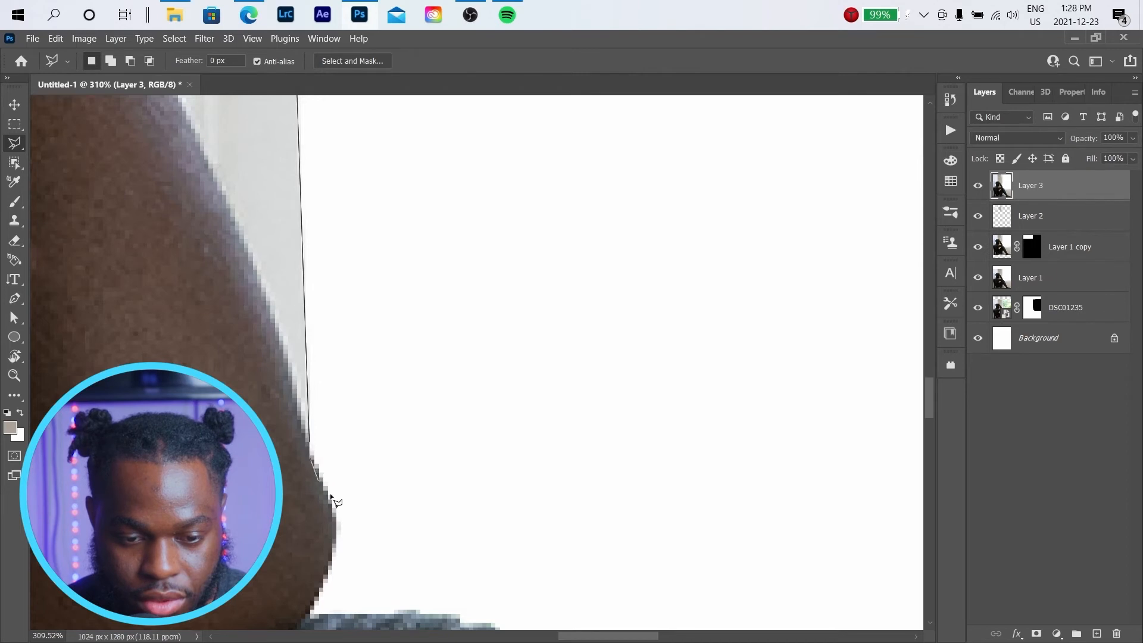
{"action": "double_click", "coordinate": [339, 422]}
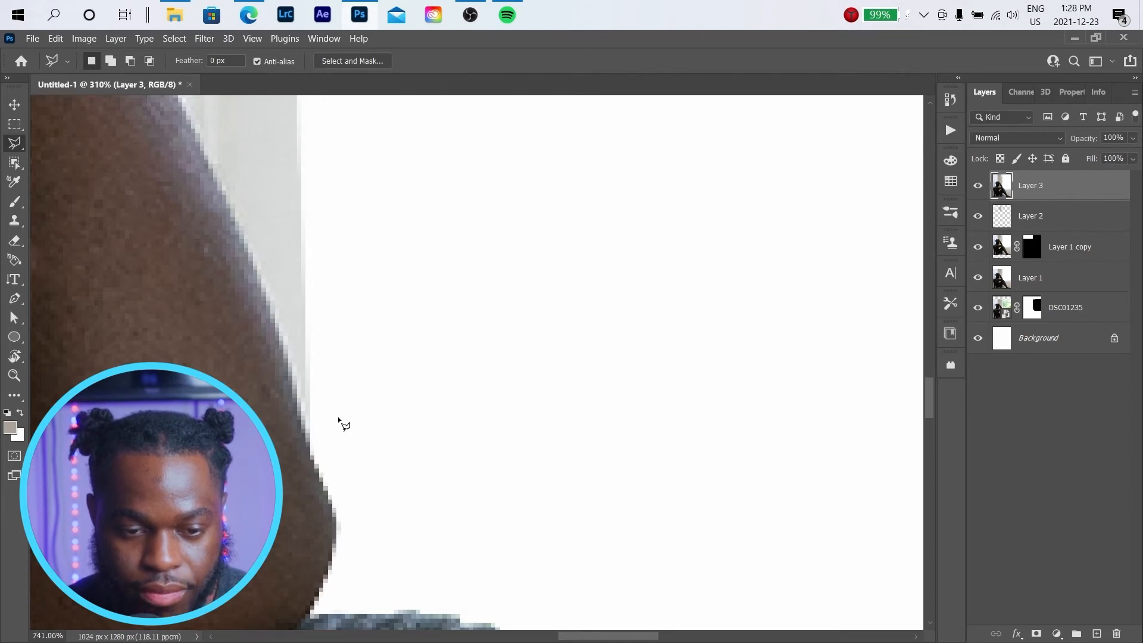
{"action": "scroll", "coordinate": [345, 424], "scroll_direction": "down", "scroll_amount": 3}
{"action": "scroll", "coordinate": [352, 356], "scroll_direction": "up", "scroll_amount": 1}
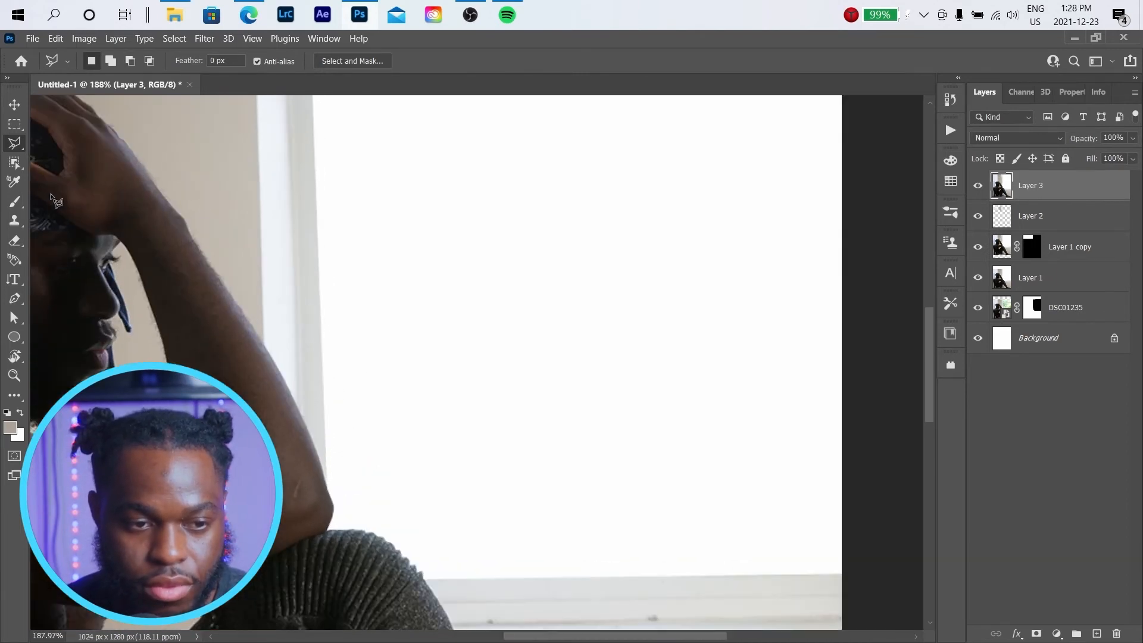
- Select the white window opening with the Quick Selection tool and subtract the window frame from the selection
{"action": "left_click_drag", "start_coordinate": [15, 162], "coordinate": [92, 177]}
{"action": "scroll", "coordinate": [351, 268], "scroll_direction": "down", "scroll_amount": 5}
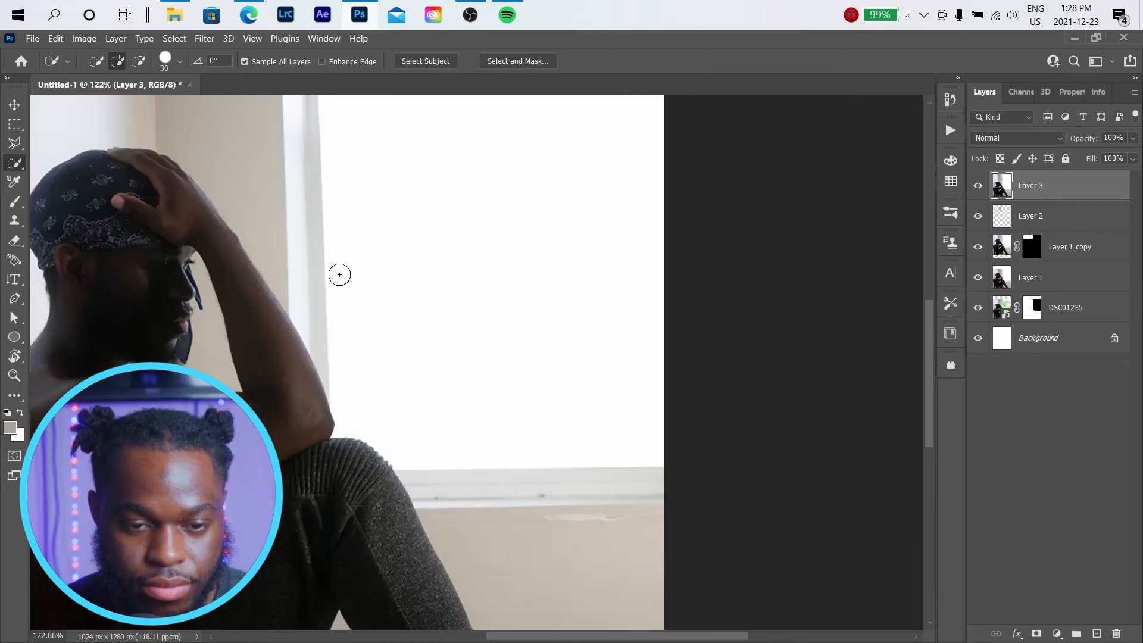
{"action": "left_click_drag", "start_coordinate": [517, 174], "coordinate": [602, 343]}
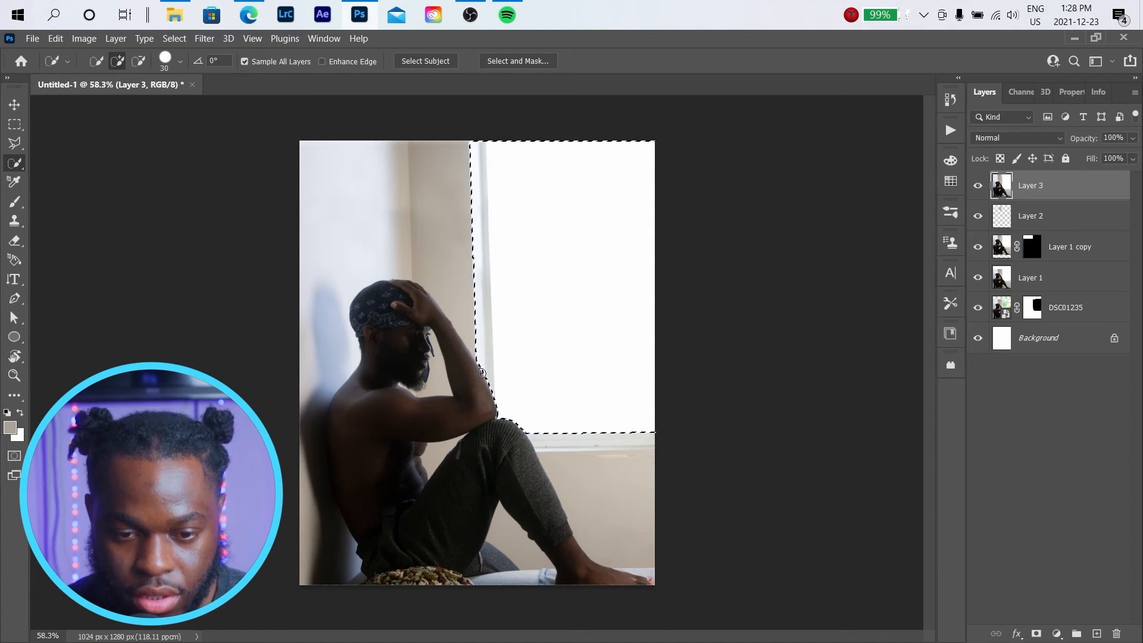
{"action": "key", "text": "alt"}
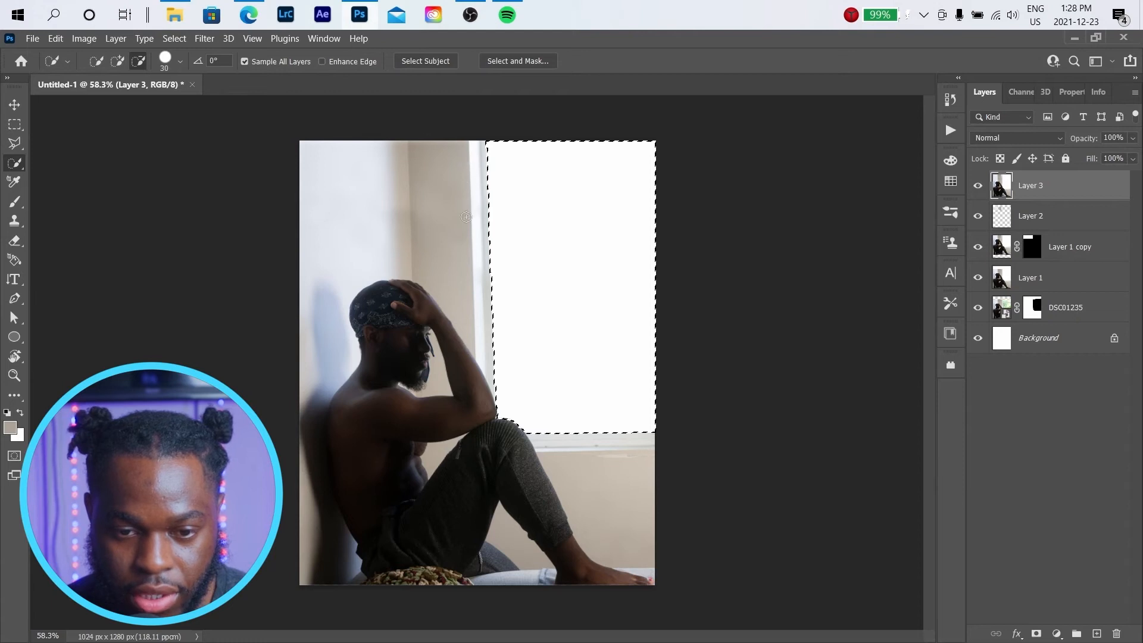
- Add a layer mask to Layer 3 from the window opening selection
{"action": "scroll", "coordinate": [479, 351], "scroll_direction": "up", "scroll_amount": 3}
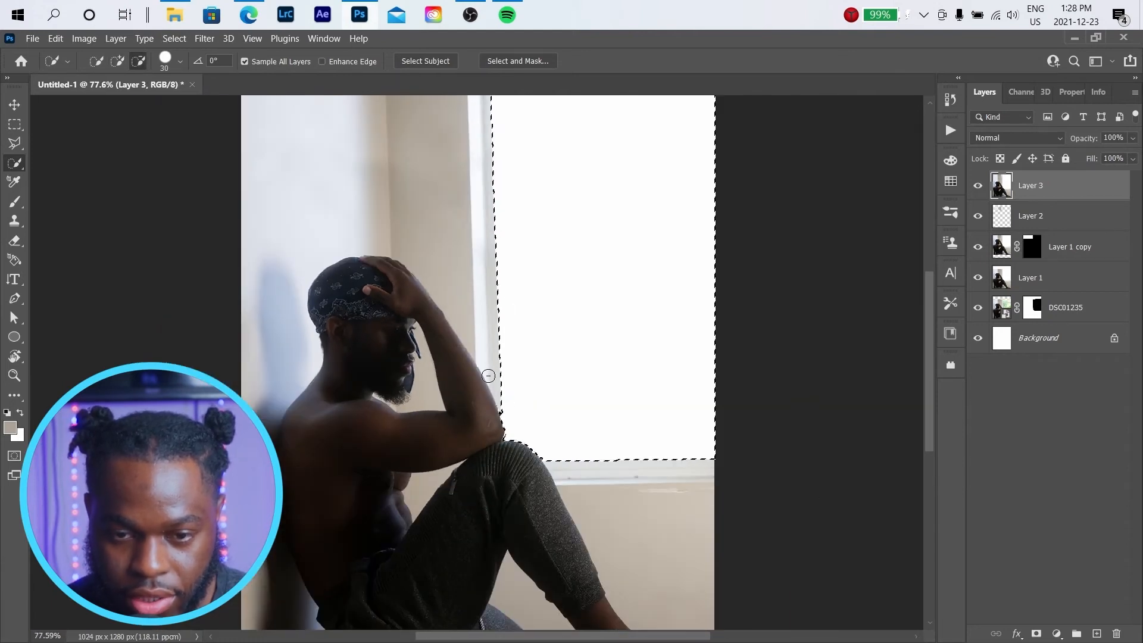
{"action": "scroll", "coordinate": [488, 376], "scroll_direction": "down", "scroll_amount": 2}
{"action": "scroll", "coordinate": [493, 124], "scroll_direction": "up", "scroll_amount": 4}
{"action": "scroll", "coordinate": [492, 124], "scroll_direction": "down", "scroll_amount": 3}
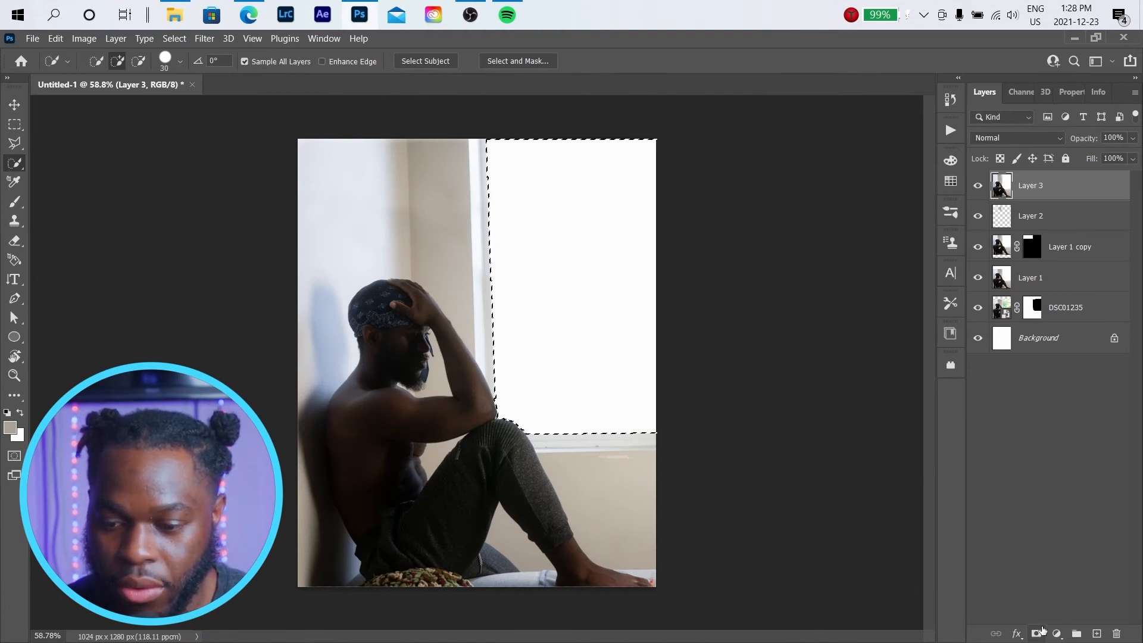
{"action": "left_click", "coordinate": [1038, 633]}
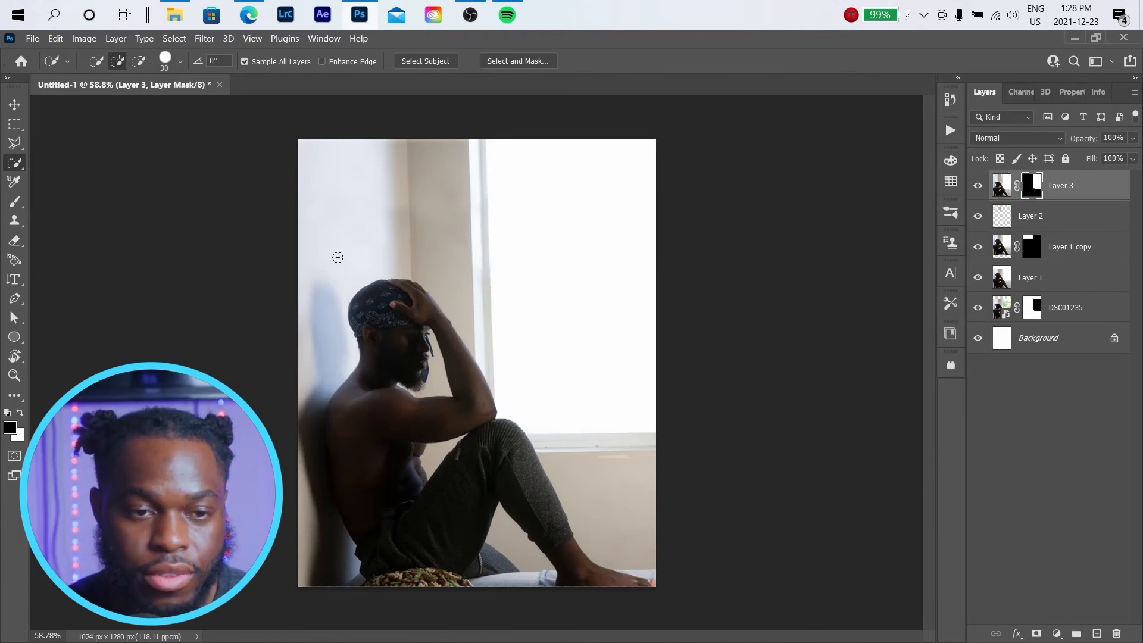
- Place the frosted-glass photo of a silhouette with raised hands from the Photoshop pics folder into the composite
{"action": "mouse_move", "coordinate": [181, 20]}
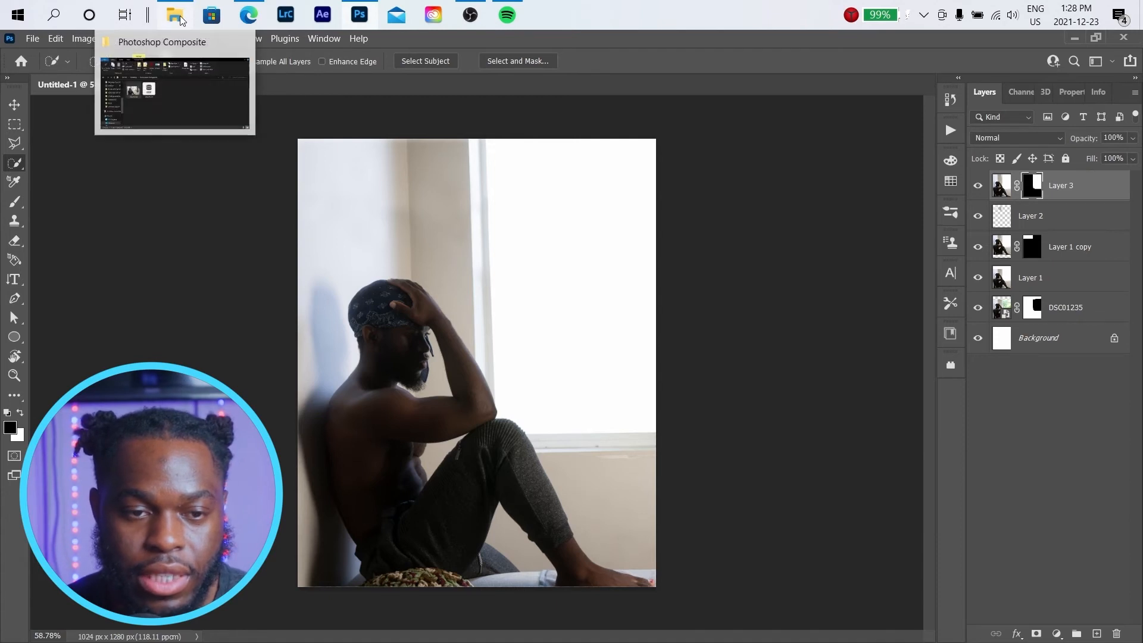
{"action": "left_click", "coordinate": [173, 84]}
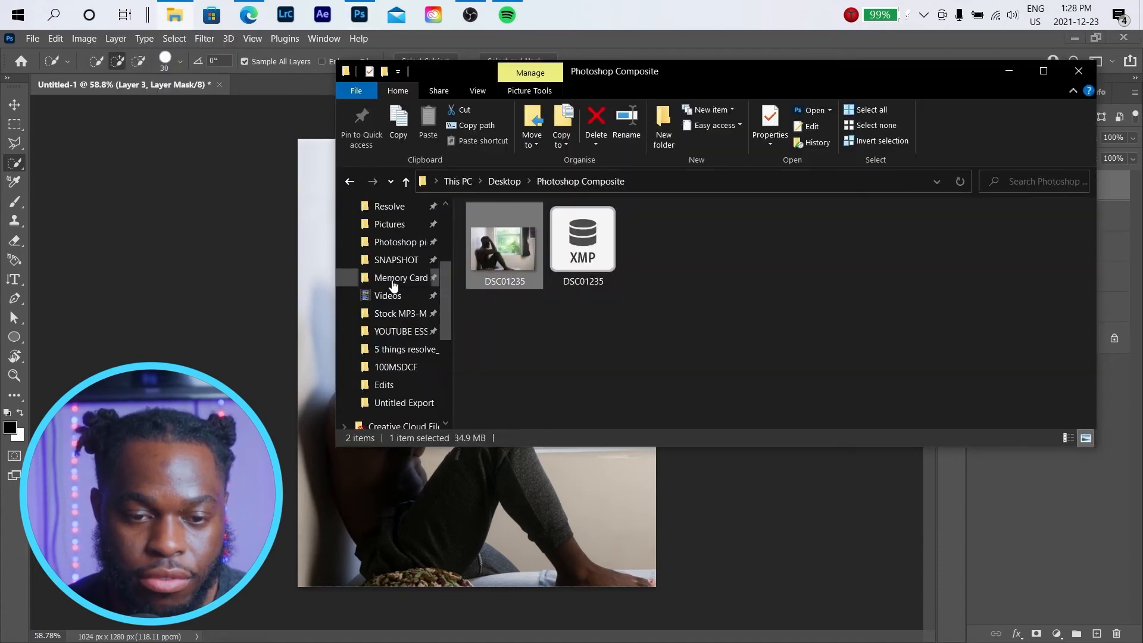
{"action": "left_click", "coordinate": [396, 244]}
{"action": "scroll", "coordinate": [673, 321], "scroll_direction": "down", "scroll_amount": 10}
{"action": "scroll", "coordinate": [673, 320], "scroll_direction": "down", "scroll_amount": 10}
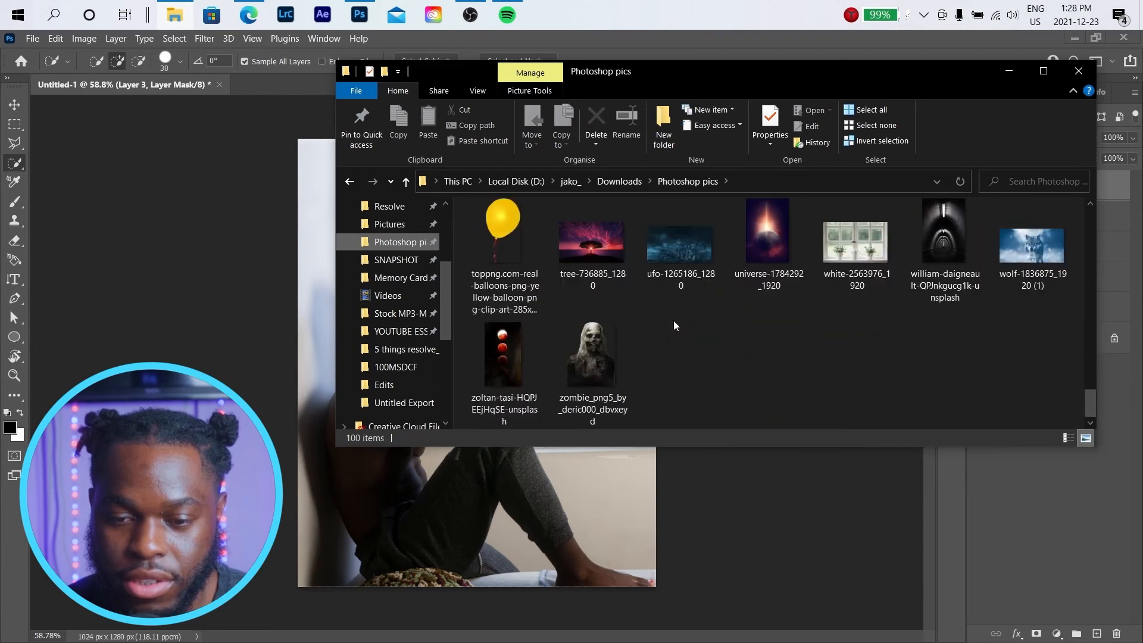
{"action": "left_click_drag", "start_coordinate": [598, 351], "coordinate": [309, 347]}
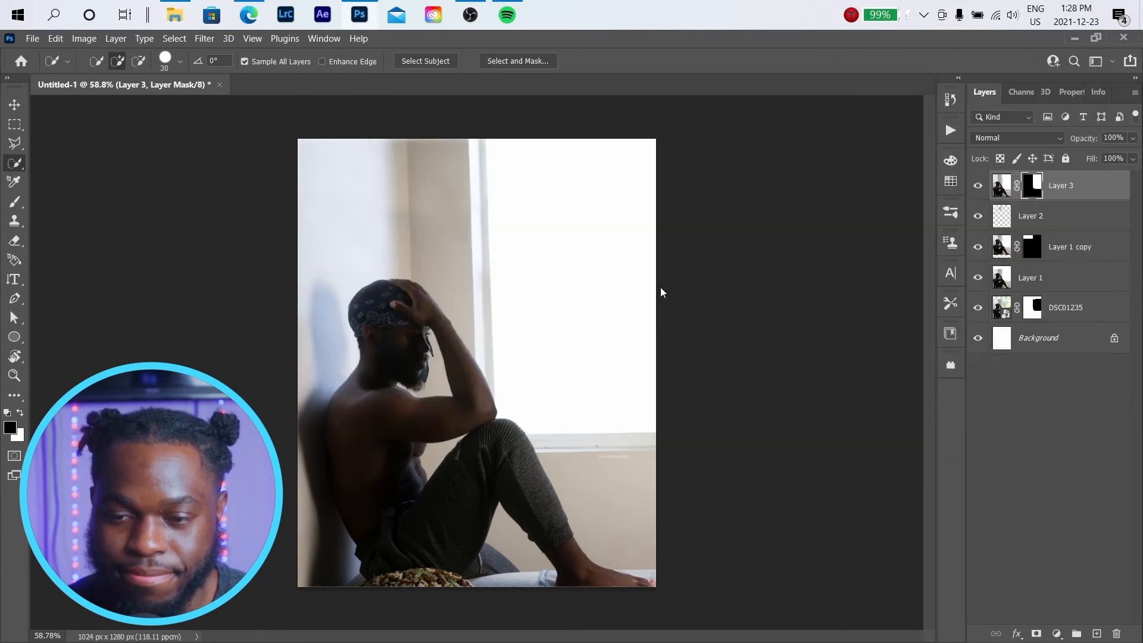
{"action": "left_click_drag", "start_coordinate": [425, 326], "coordinate": [534, 238]}
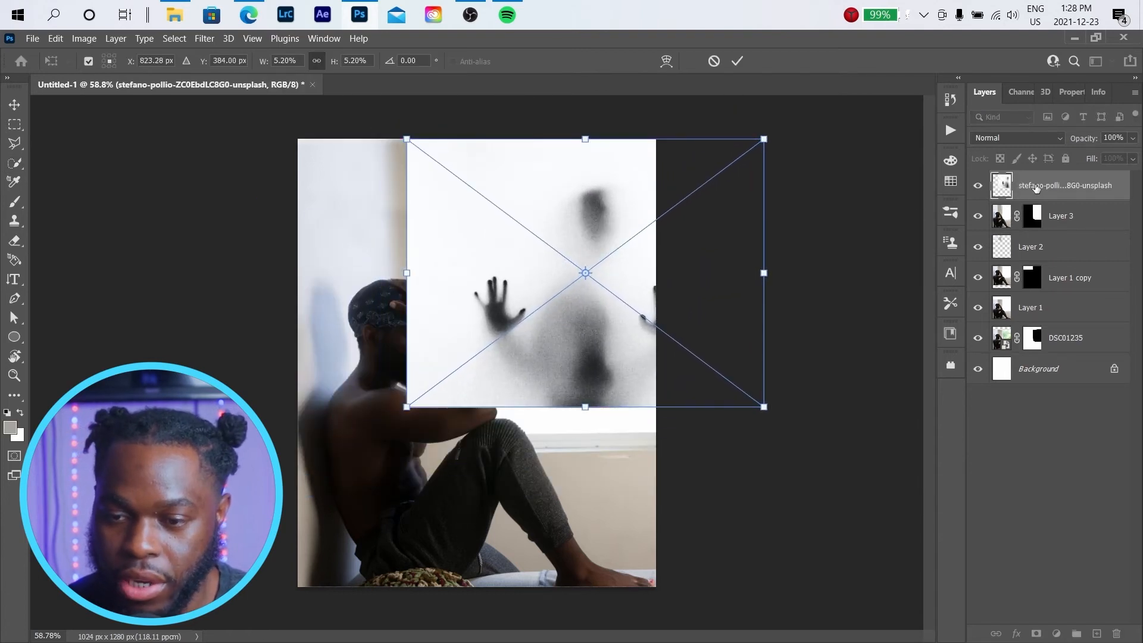
{"action": "key", "text": "Return"}
- Reorder the silhouette photo layer directly beneath Layer 3 and shift the photo across toward the window opening
{"action": "key", "text": "w"}
{"action": "key", "text": "ctrl+bracketleft"}
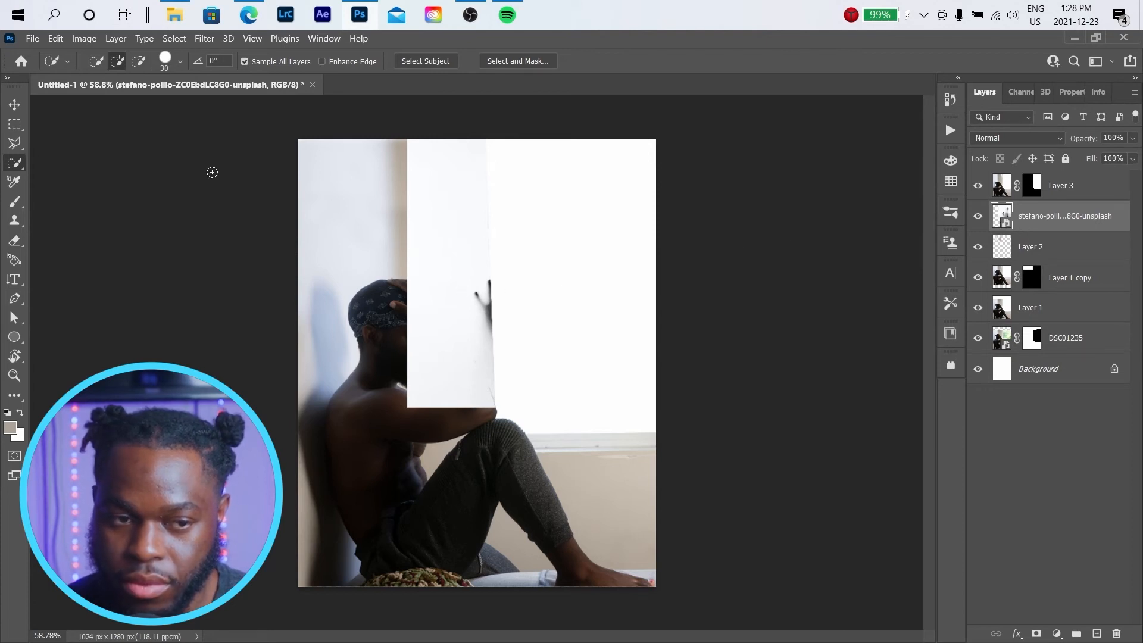
{"action": "left_click", "coordinate": [14, 105]}
{"action": "left_click_drag", "start_coordinate": [457, 257], "coordinate": [586, 265]}
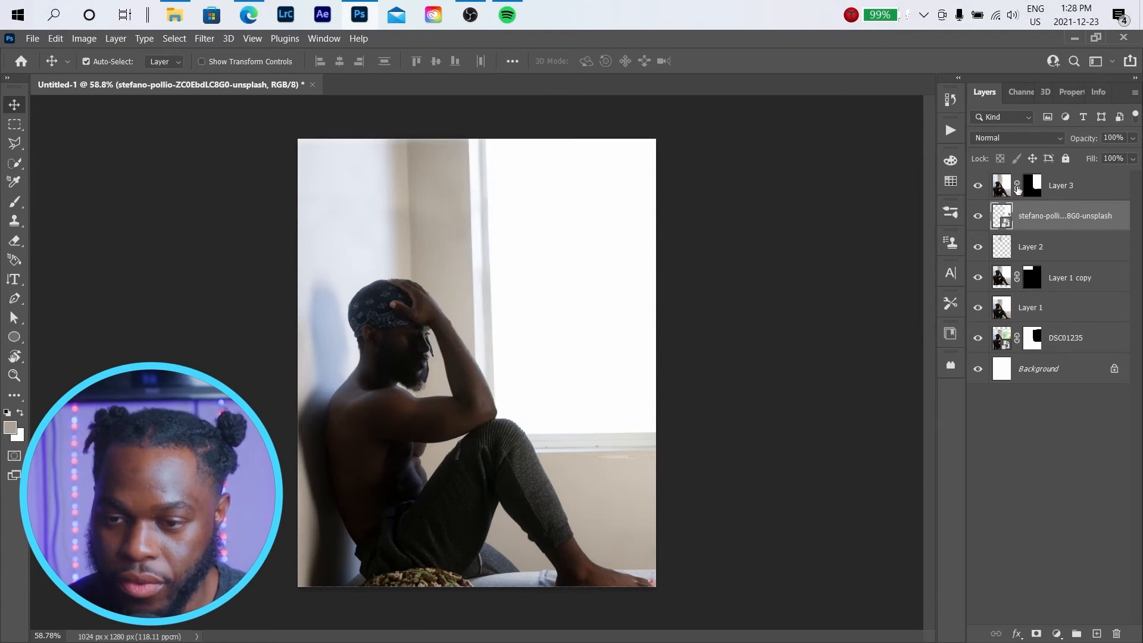
- Invert Layer 3's mask and reposition the silhouette photo so the figure and both hands sit within the window opening
{"action": "left_click", "coordinate": [1032, 188]}
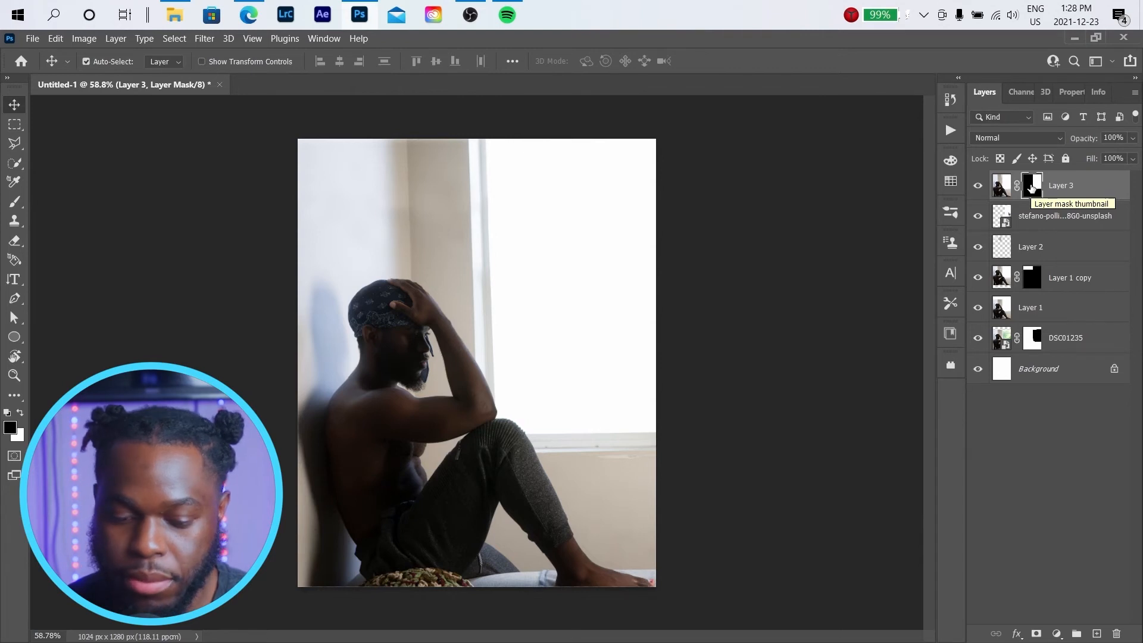
{"action": "key", "text": "ctrl+i"}
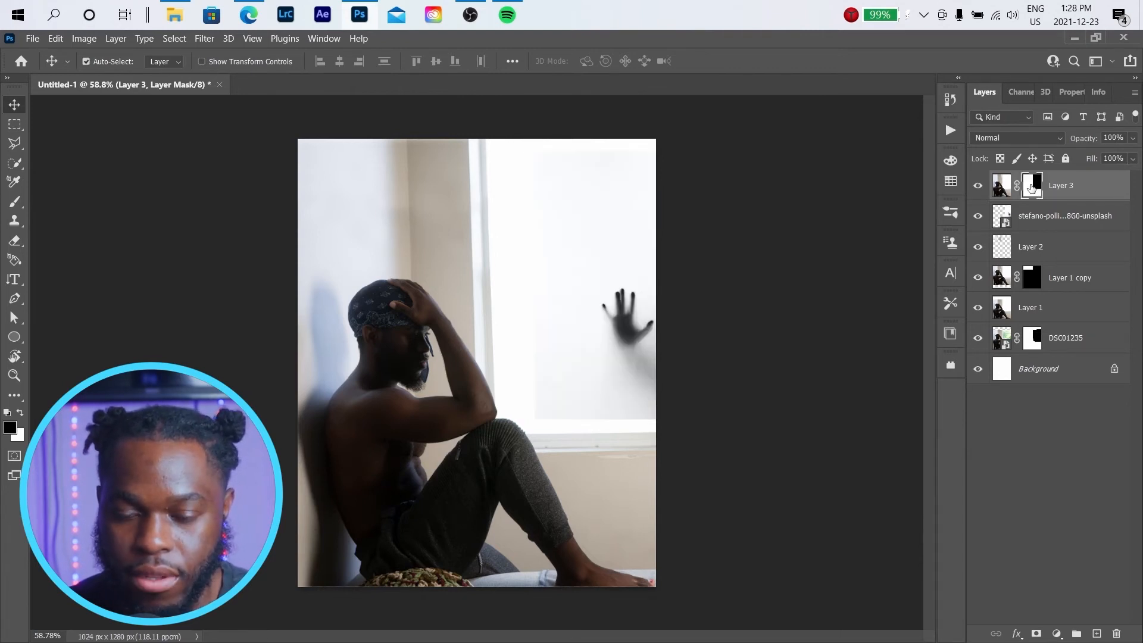
{"action": "left_click_drag", "start_coordinate": [621, 318], "coordinate": [485, 266]}
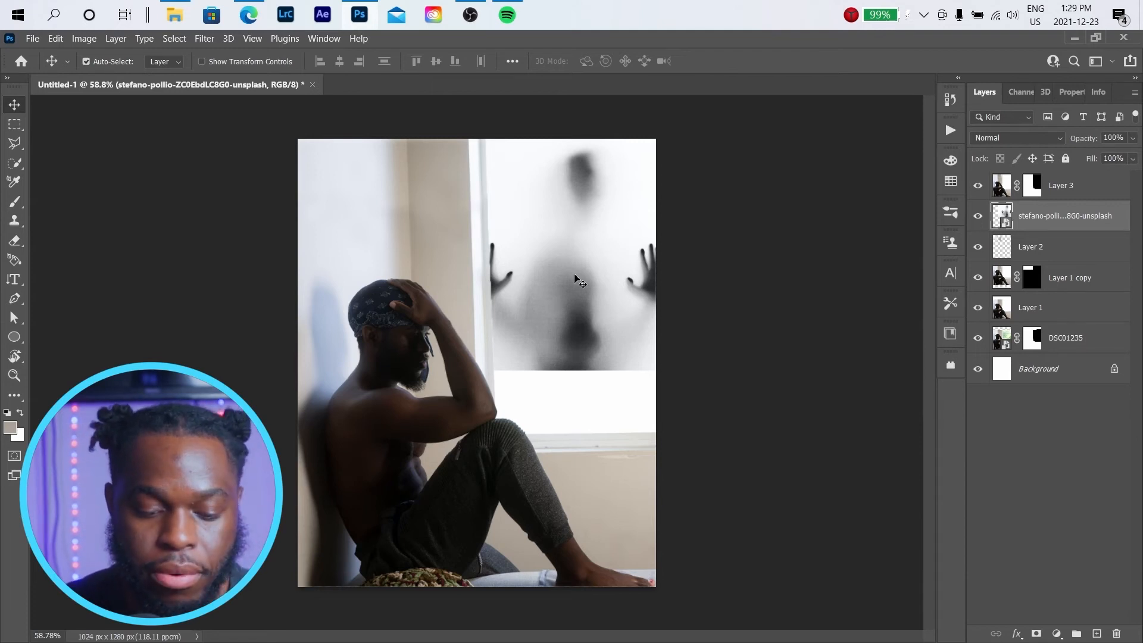
- Scale the silhouette photo up proportionally to 6.46% so it reaches down to the window sill
{"action": "key", "text": "ctrl+t"}
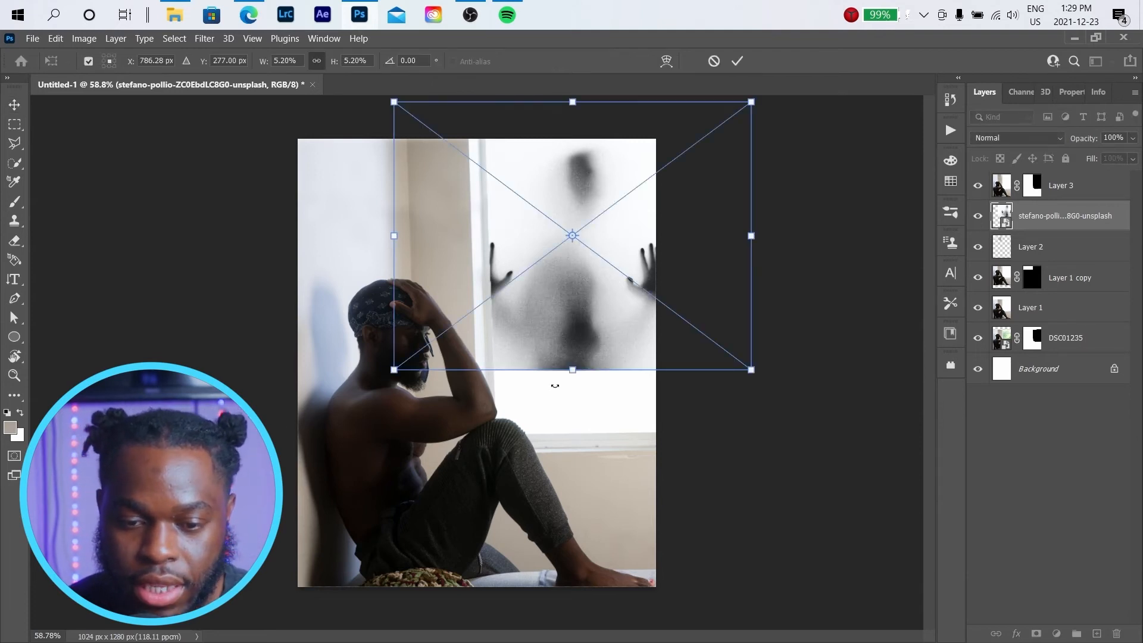
{"action": "left_click_drag", "start_coordinate": [572, 375], "coordinate": [588, 441]}
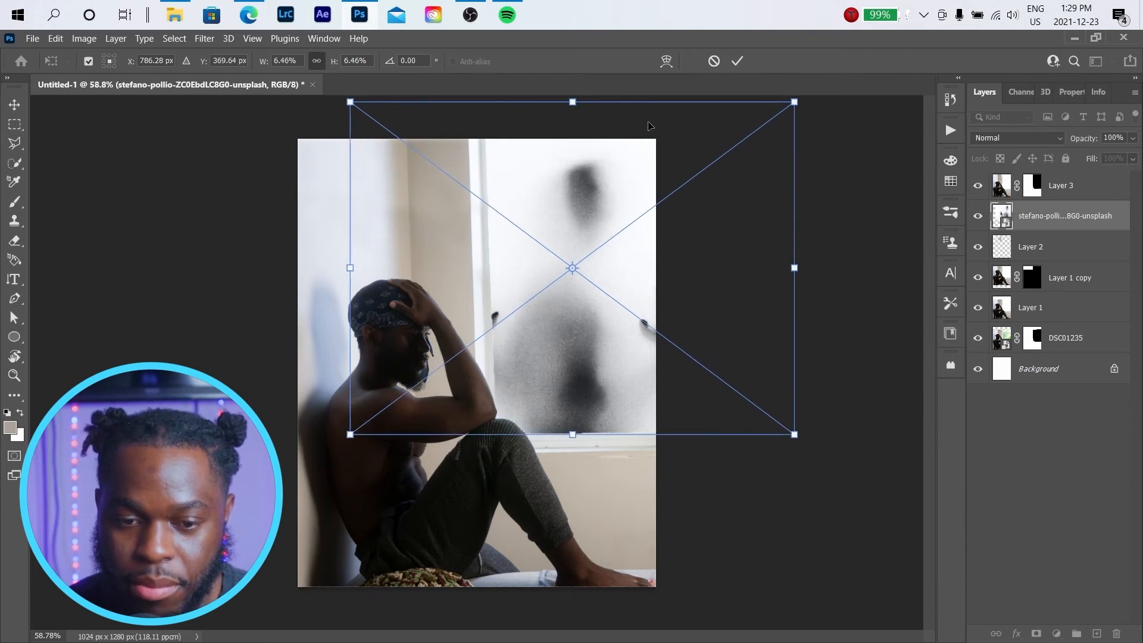
{"action": "left_click", "coordinate": [737, 60]}
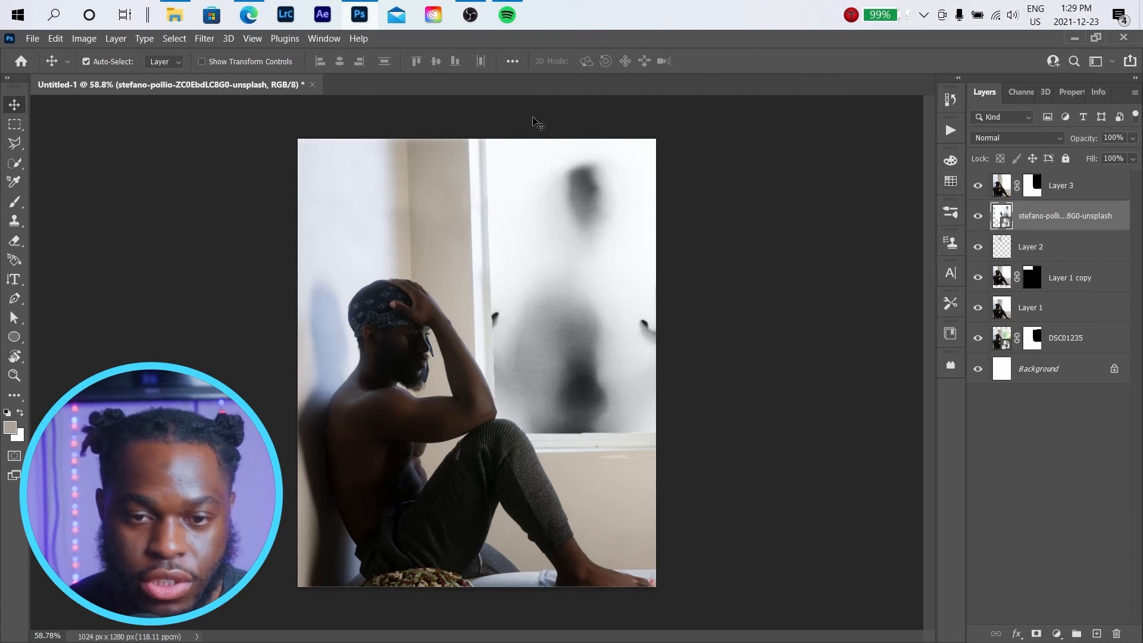
- Unlink the silhouette photo's proportions and reshape it to 4.31% width and 7.35% height so both hands fit in the window
{"action": "key", "text": "ctrl+t"}
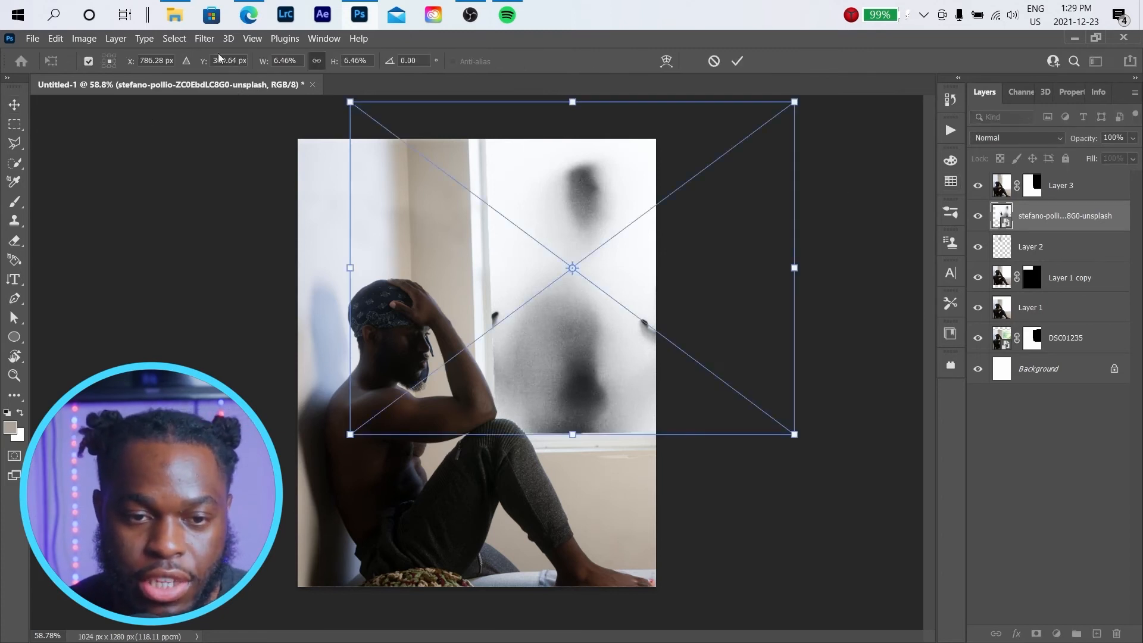
{"action": "left_click", "coordinate": [319, 62]}
{"action": "left_click_drag", "start_coordinate": [350, 269], "coordinate": [408, 271]}
{"action": "left_click_drag", "start_coordinate": [790, 272], "coordinate": [729, 277]}
{"action": "left_click_drag", "start_coordinate": [415, 271], "coordinate": [437, 267]}
{"action": "left_click_drag", "start_coordinate": [579, 103], "coordinate": [579, 92]}
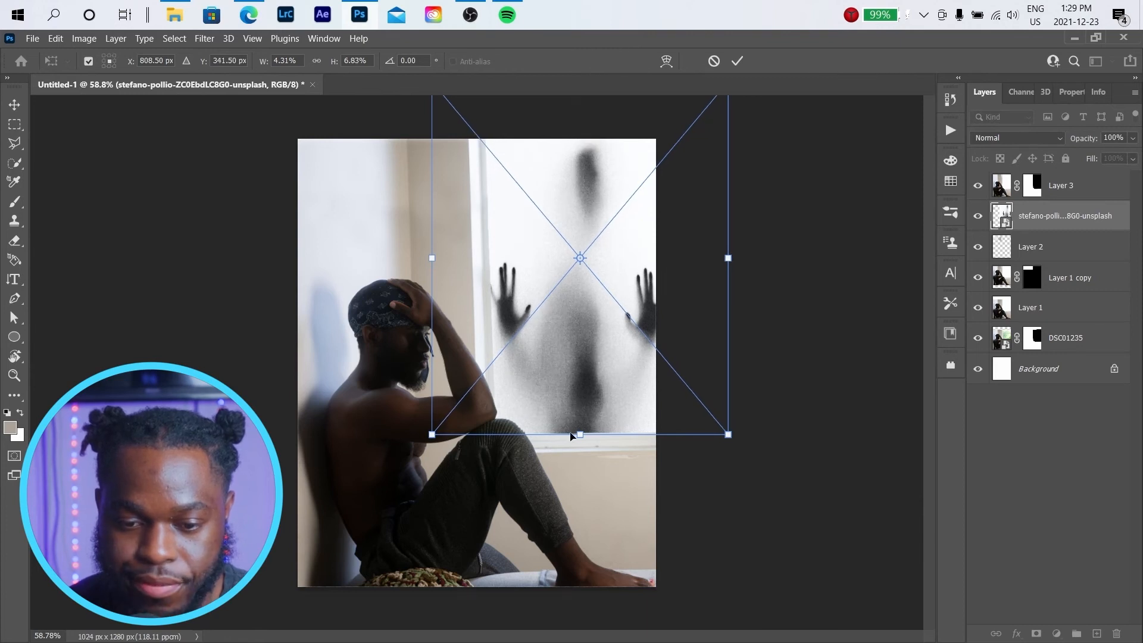
{"action": "left_click_drag", "start_coordinate": [582, 433], "coordinate": [581, 461]}
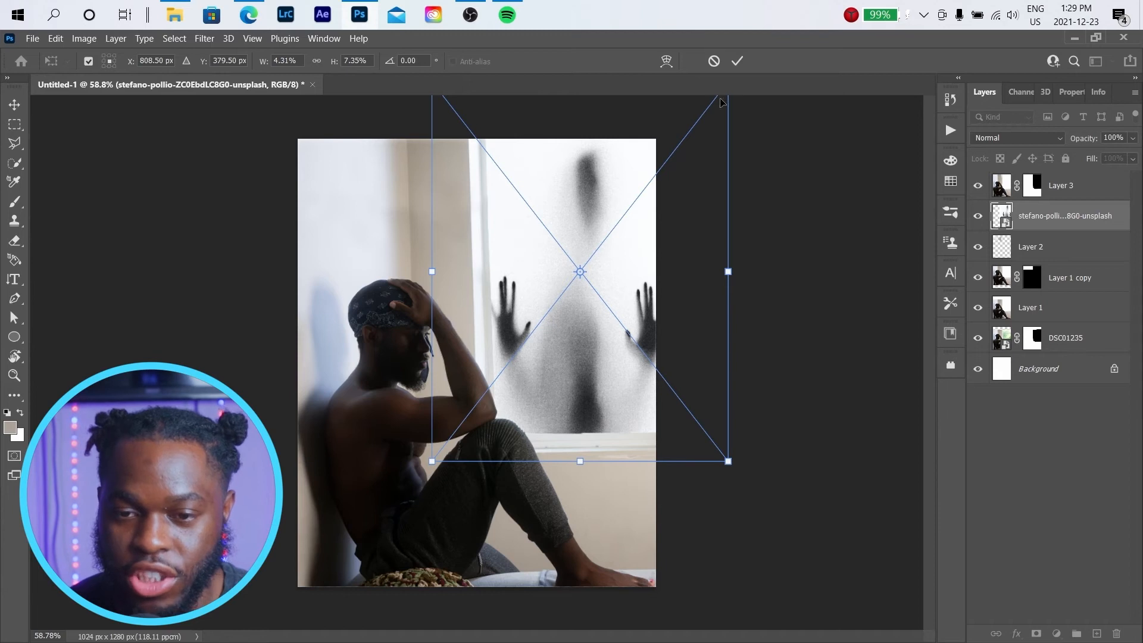
{"action": "left_click", "coordinate": [737, 61]}
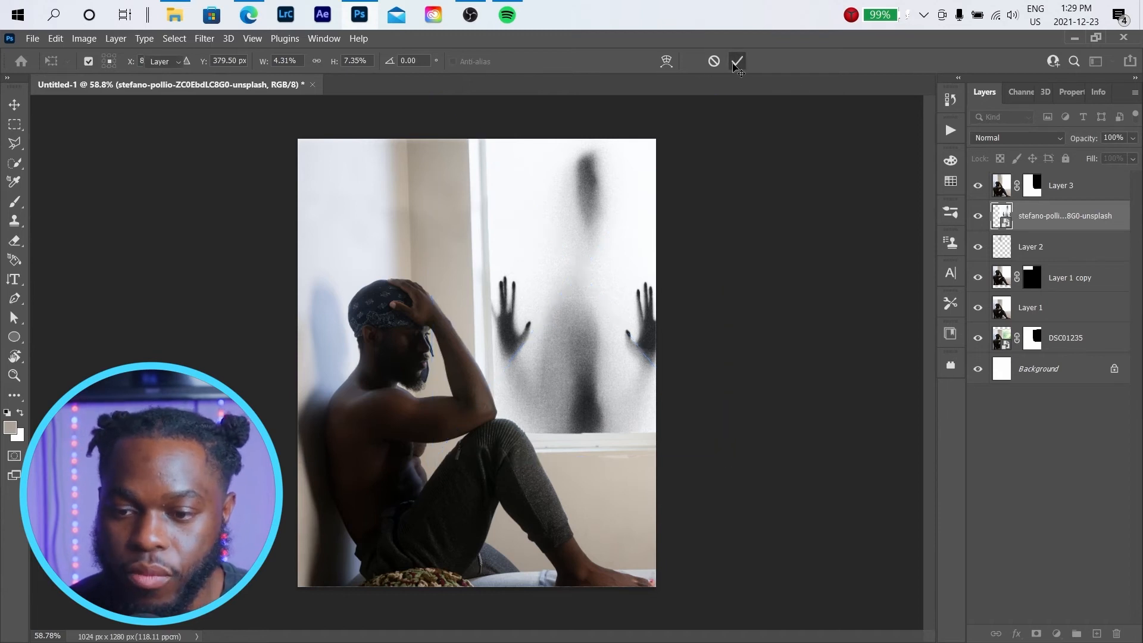
{"action": "scroll", "coordinate": [563, 218], "scroll_direction": "down", "scroll_amount": 2}
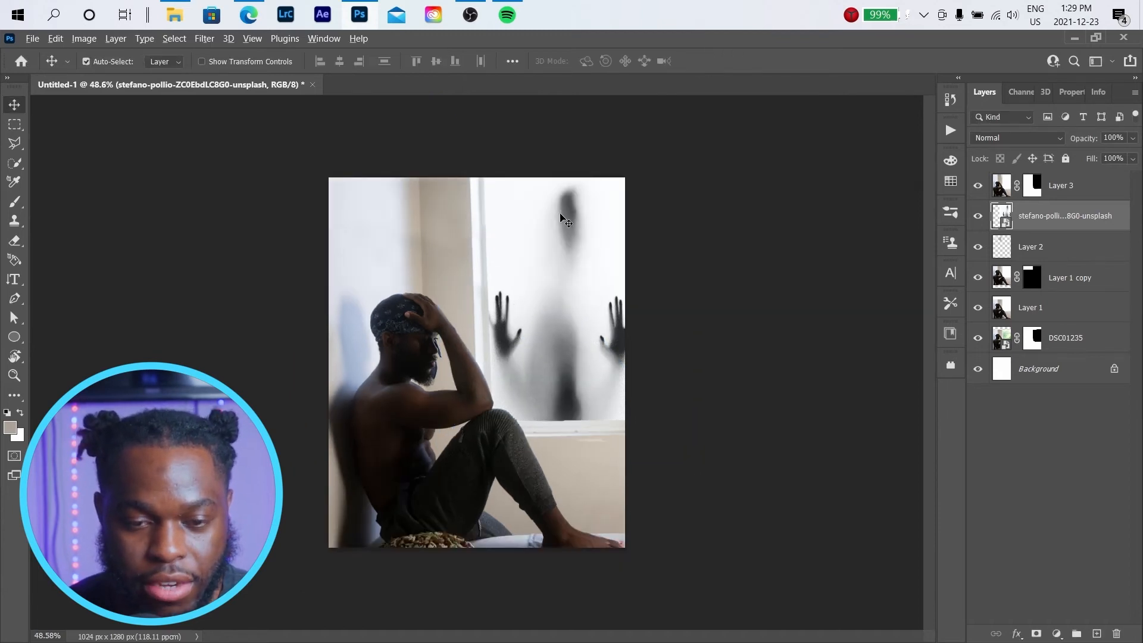
{"action": "scroll", "coordinate": [563, 218], "scroll_direction": "up", "scroll_amount": 2}
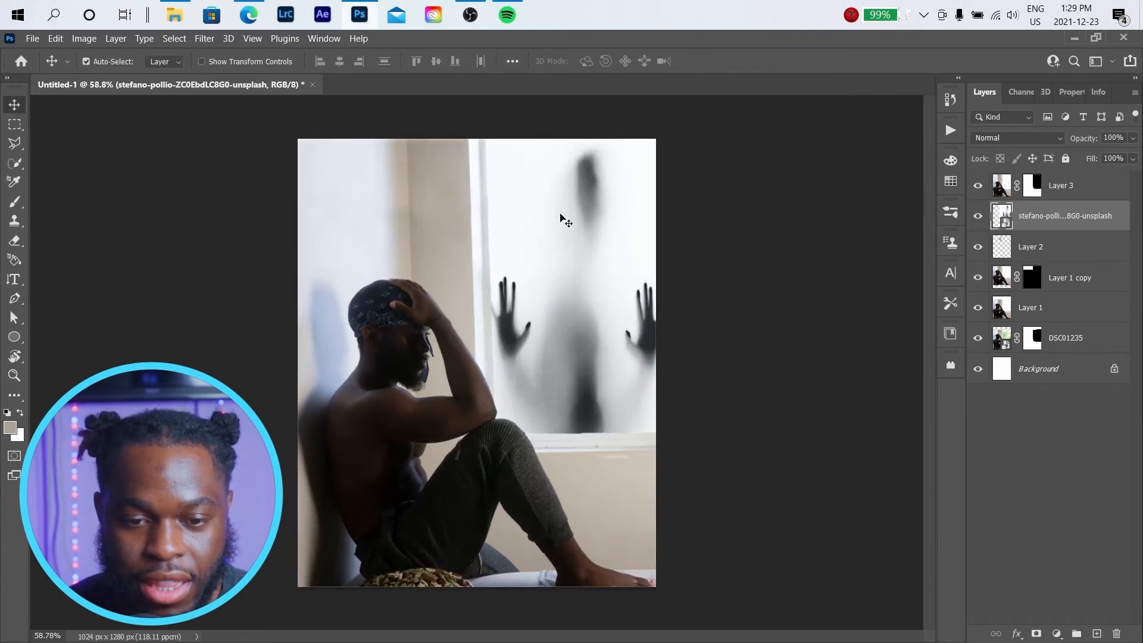
- Add a Curves adjustment layer above Layer 3 and clip it to that layer
{"action": "left_click", "coordinate": [1000, 192]}
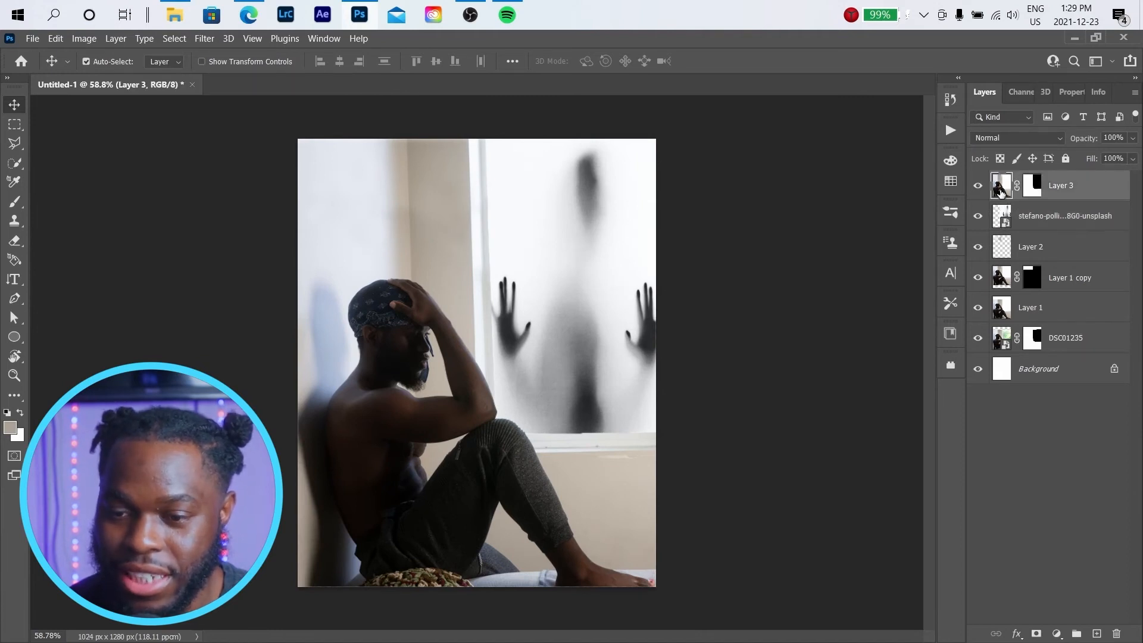
{"action": "left_click", "coordinate": [1056, 633]}
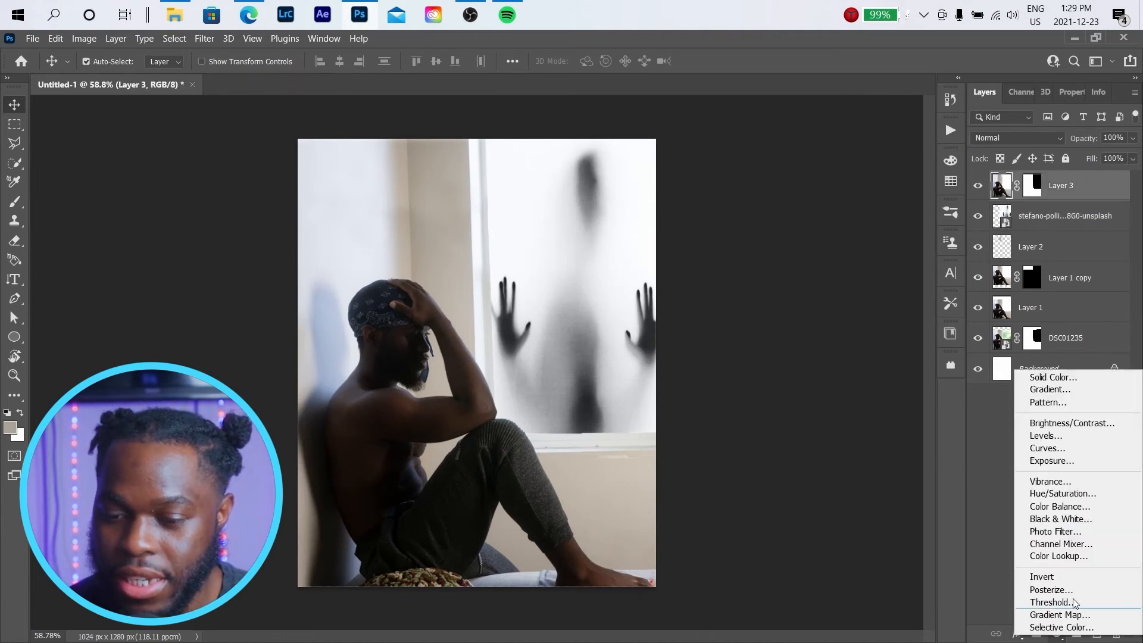
{"action": "left_click", "coordinate": [1065, 450]}
{"action": "left_click", "coordinate": [984, 93]}
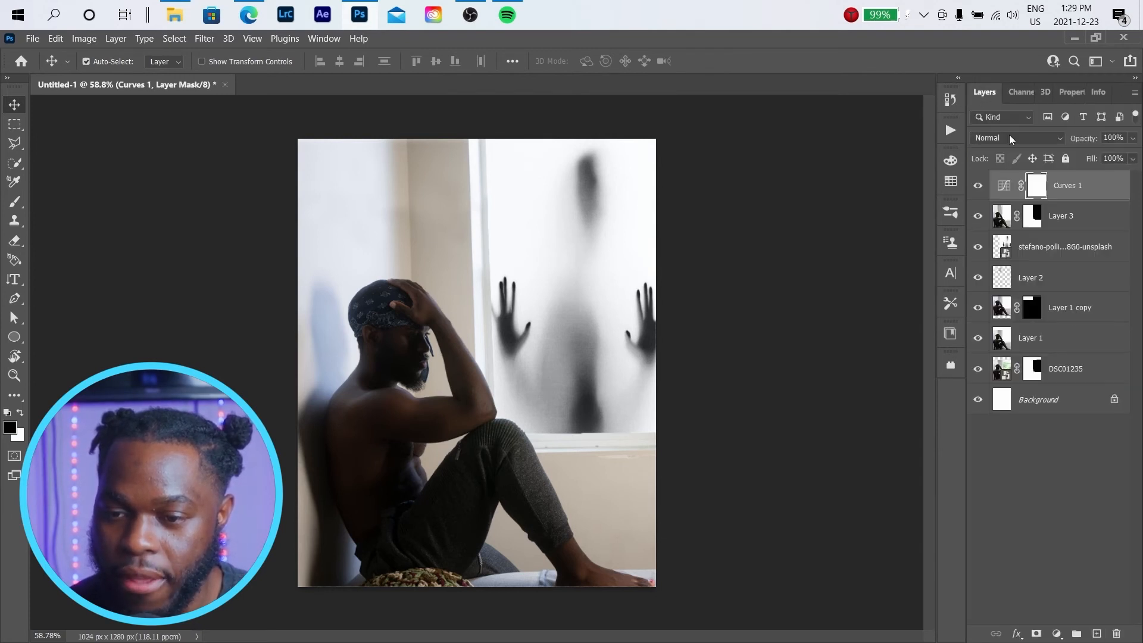
{"action": "right_click", "coordinate": [1063, 184]}
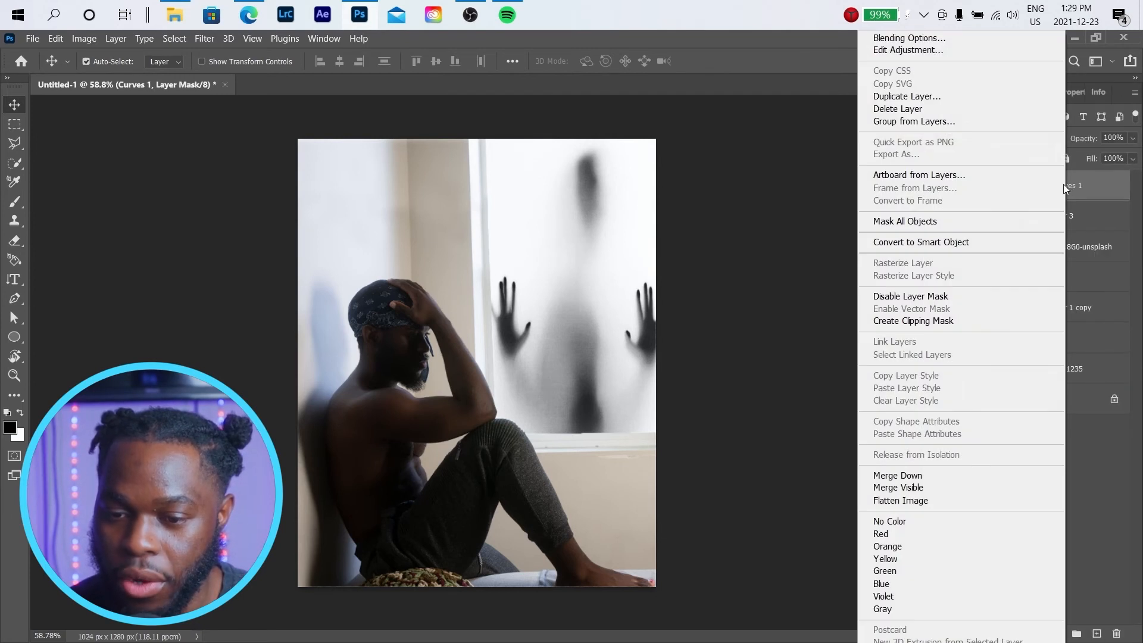
{"action": "left_click", "coordinate": [959, 321]}
- Brighten the subject and room by raising the Curves RGB midpoint to input 81, output 128
{"action": "left_click", "coordinate": [1018, 190]}
{"action": "left_click", "coordinate": [1018, 190]}
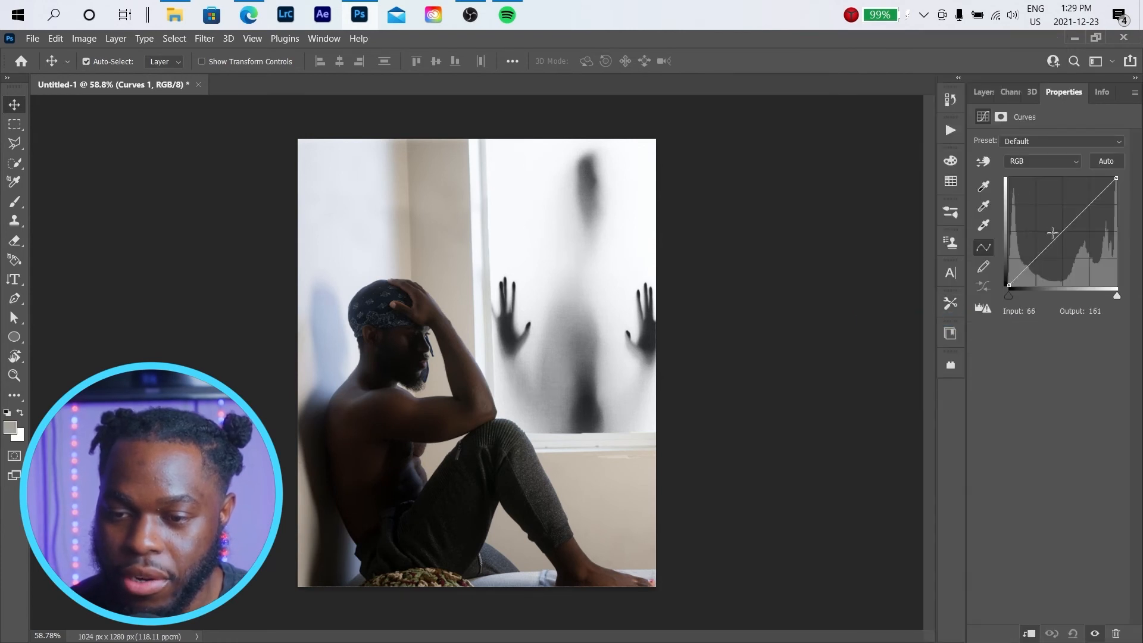
{"action": "mouse_move", "coordinate": [1052, 242]}
{"action": "left_mouse_down"}
{"action": "mouse_move", "coordinate": [1042, 216]}
{"action": "mouse_move", "coordinate": [1043, 237]}
{"action": "left_mouse_up"}
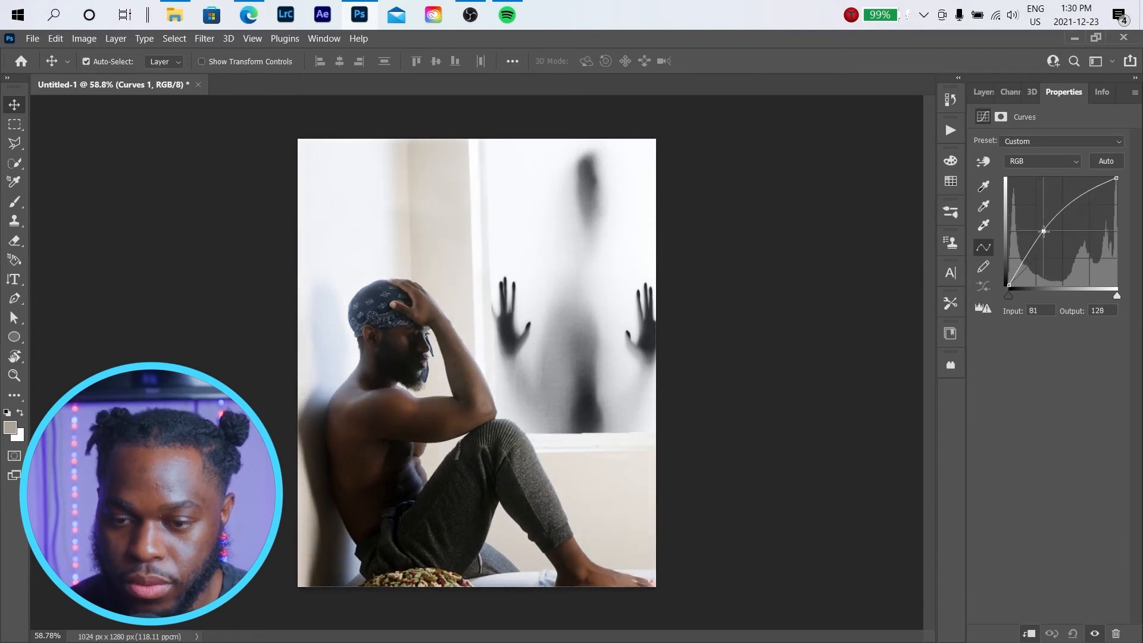
- Lower the Red curve to input 114, output 92, and raise the Green curve to input 108, output 114
{"action": "left_click", "coordinate": [1038, 164]}
{"action": "left_click", "coordinate": [1034, 182]}
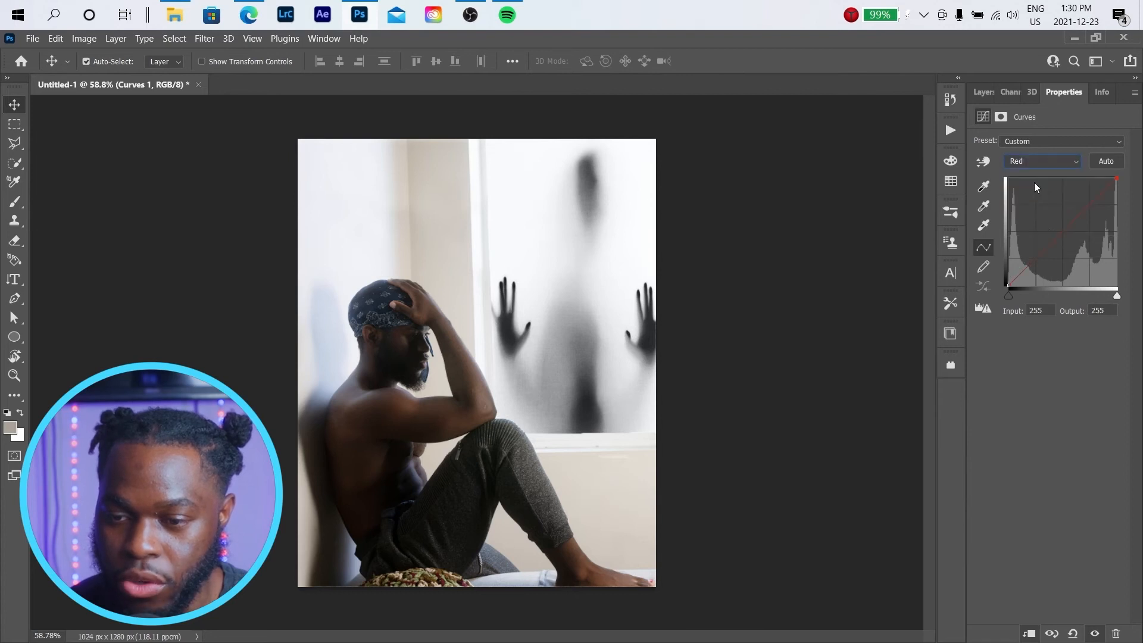
{"action": "left_click_drag", "start_coordinate": [1055, 240], "coordinate": [1057, 246]}
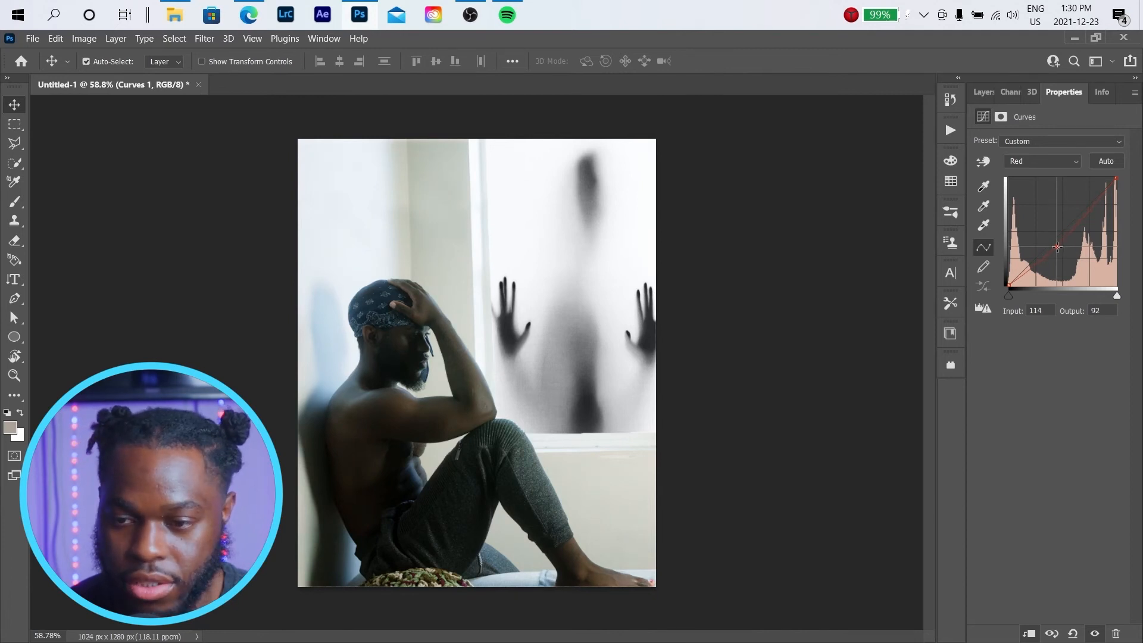
{"action": "left_click", "coordinate": [1033, 163]}
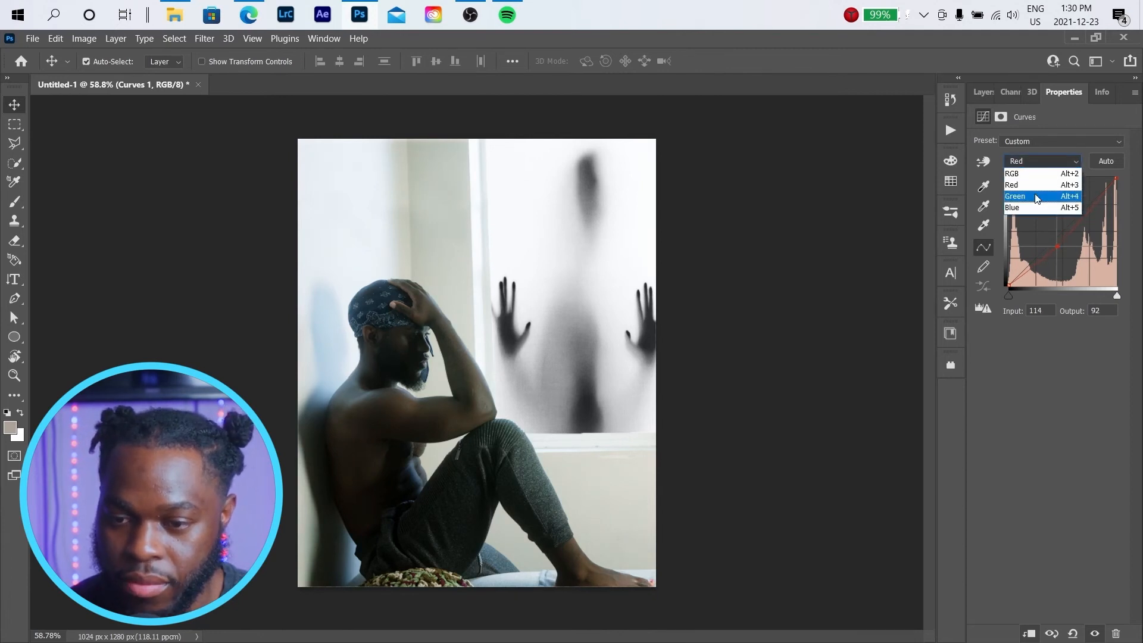
{"action": "left_click", "coordinate": [1042, 189]}
{"action": "left_click_drag", "start_coordinate": [1058, 237], "coordinate": [1054, 237]}
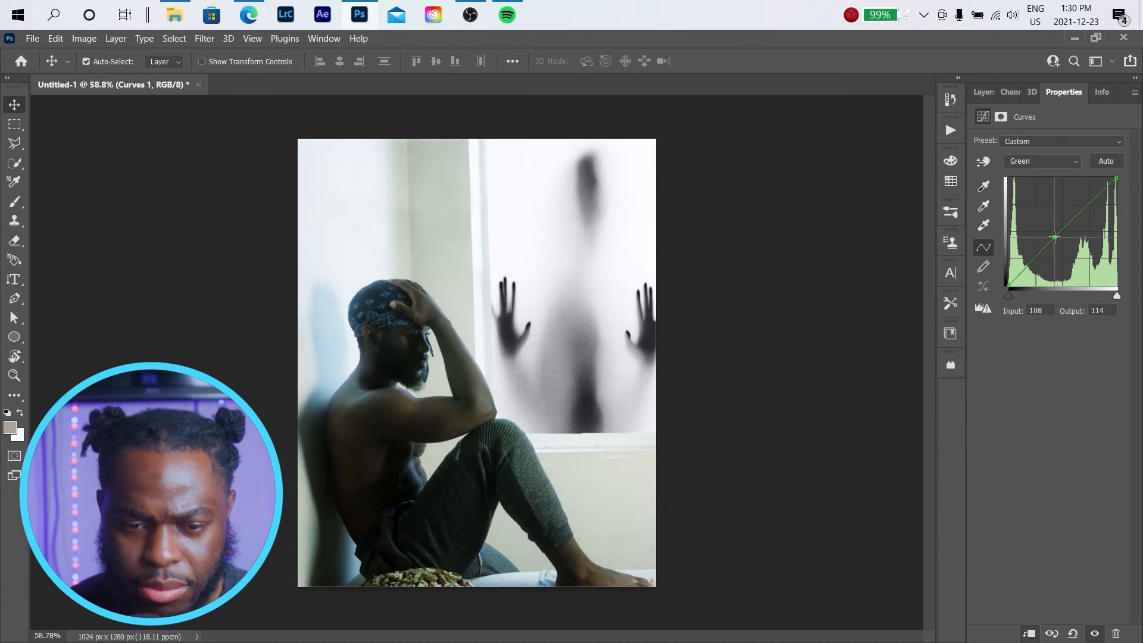
- Lower the Blue curve slightly to input 90, output 87, and return to the layer list
{"action": "left_click", "coordinate": [1054, 158]}
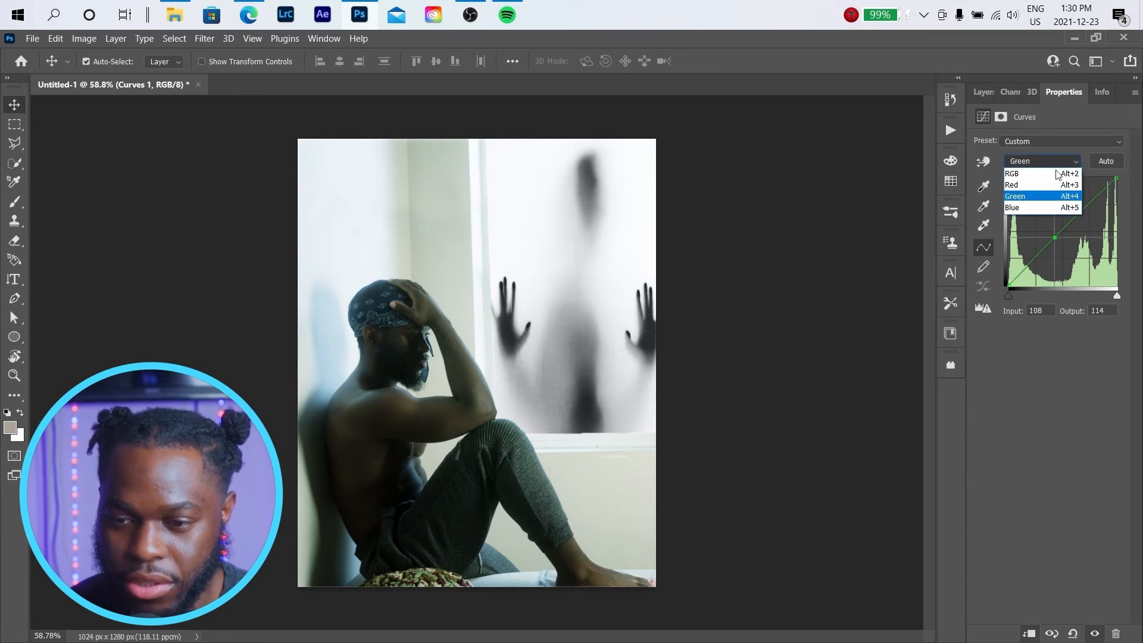
{"action": "left_click", "coordinate": [1049, 206]}
{"action": "left_click_drag", "start_coordinate": [1048, 249], "coordinate": [1048, 248]}
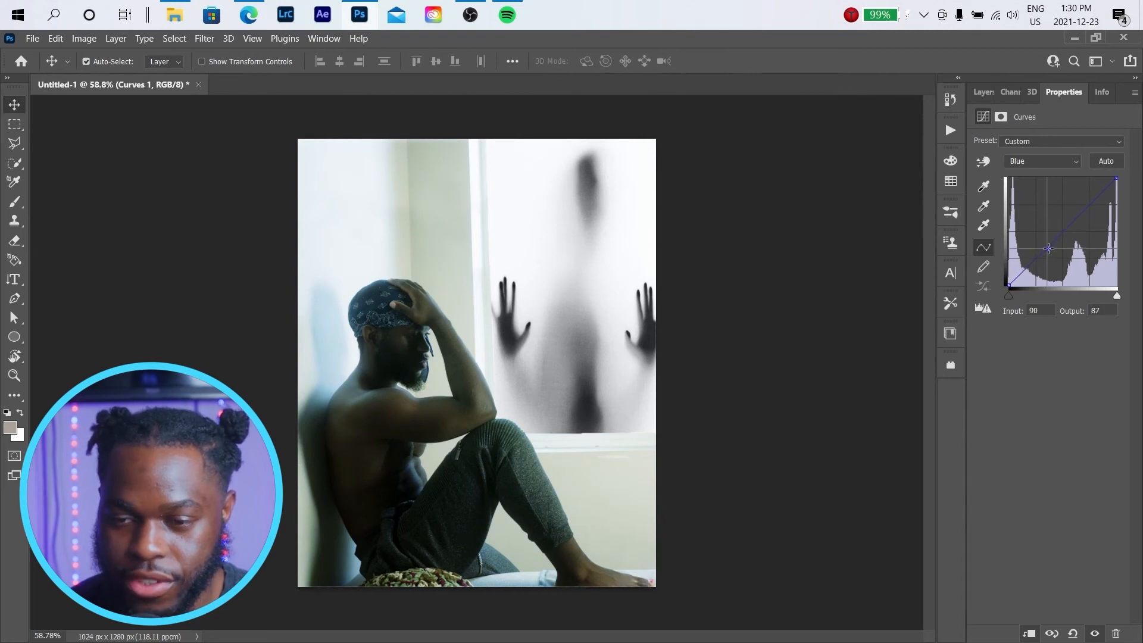
{"action": "left_click", "coordinate": [985, 92]}
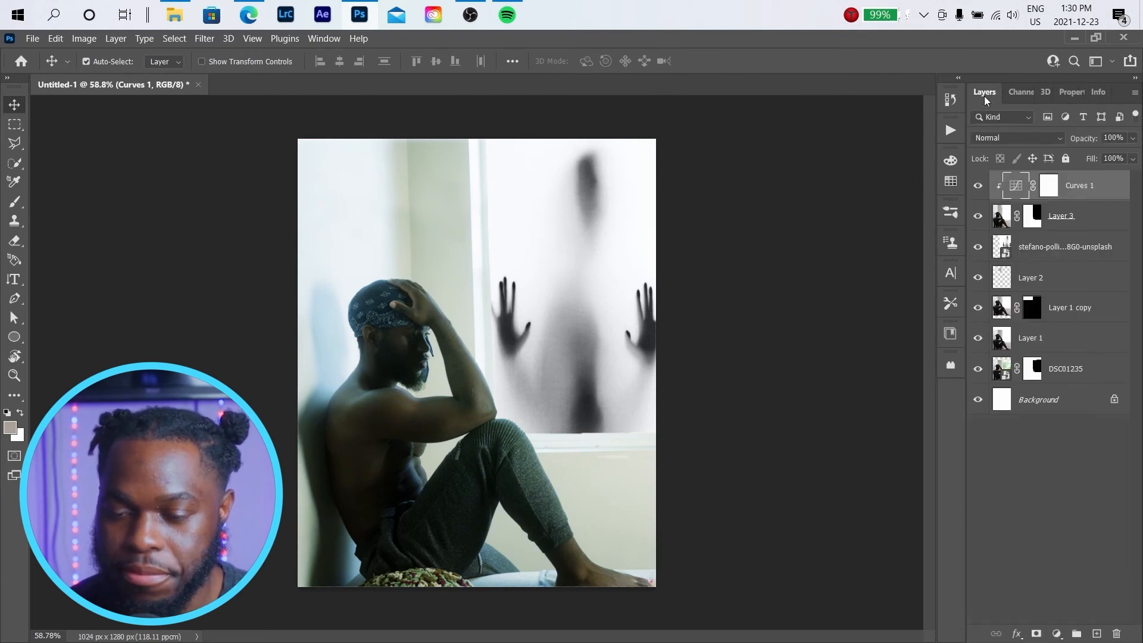
- Compare the composite with and without the Curves 1 adjustment
{"action": "left_click", "coordinate": [978, 187]}
{"action": "left_click", "coordinate": [979, 187]}
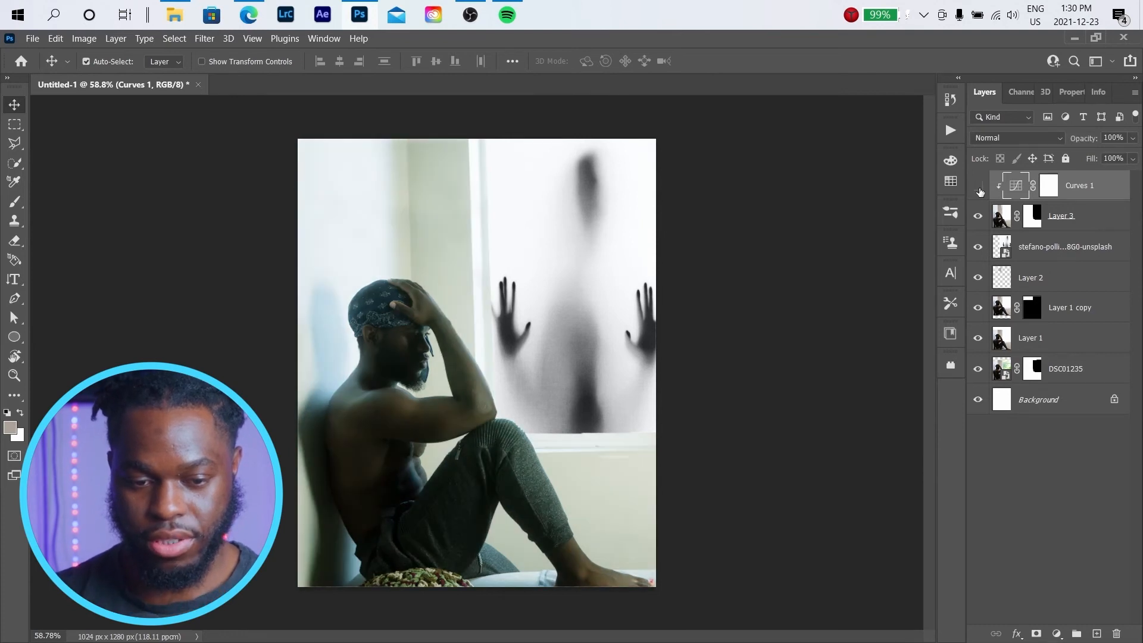
{"action": "left_click", "coordinate": [980, 190]}
{"action": "left_click", "coordinate": [980, 190]}
{"action": "left_click", "coordinate": [980, 191]}
{"action": "left_click", "coordinate": [980, 190]}
{"action": "left_click", "coordinate": [979, 191]}
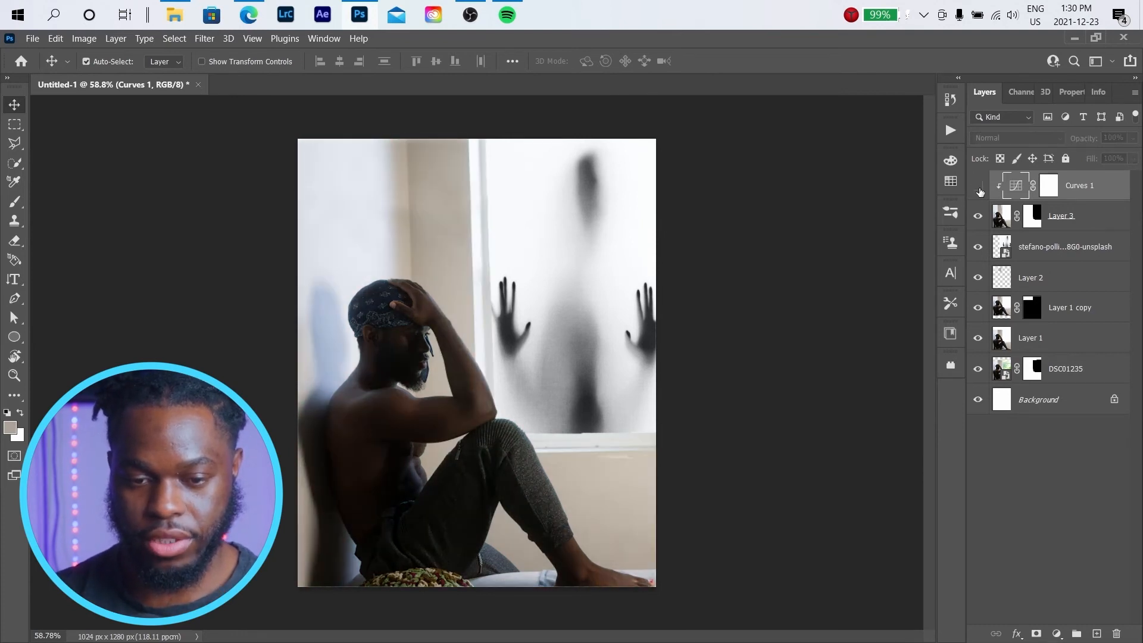
{"action": "left_click", "coordinate": [980, 191]}
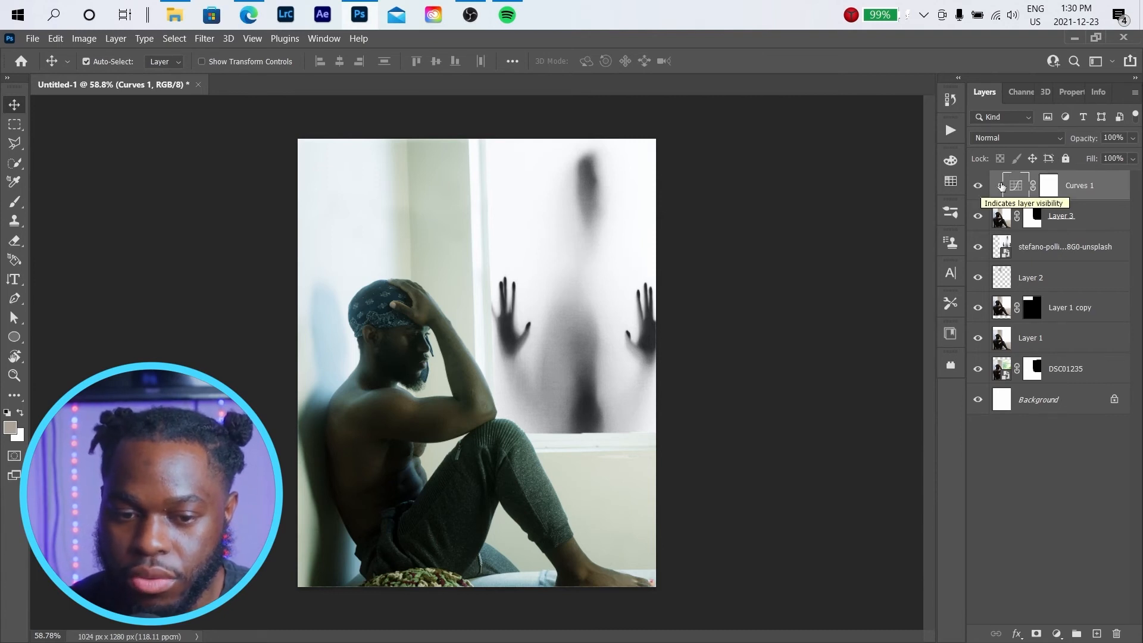
- Release the clipping mask on Curves 1 so the adjustment also affects the silhouette behind the window
{"action": "right_click", "coordinate": [1065, 186]}
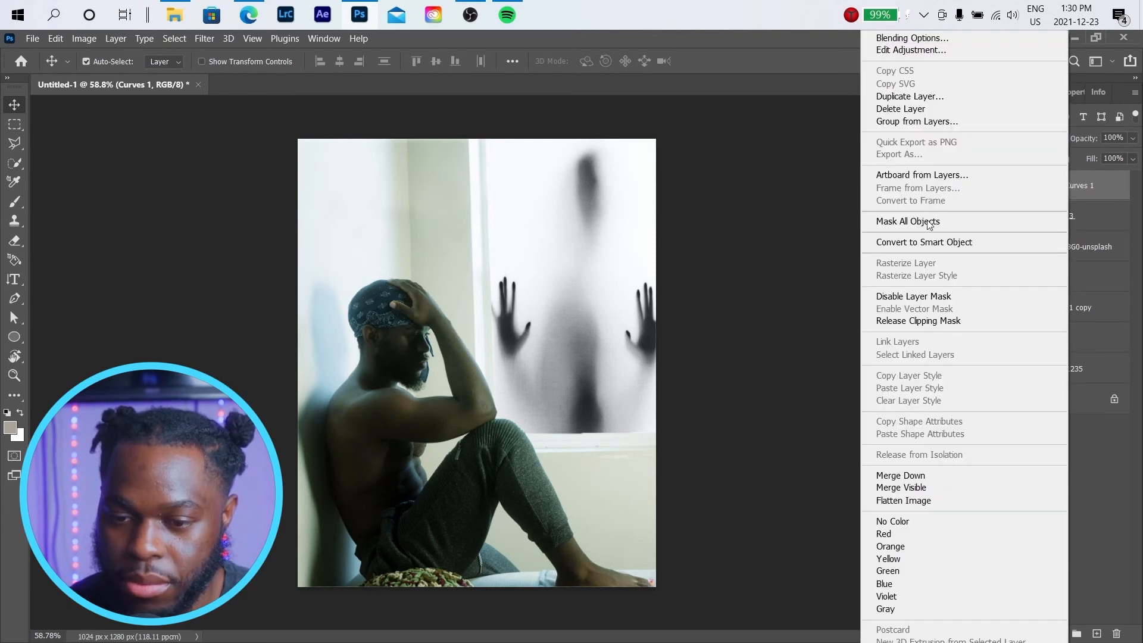
{"action": "left_click", "coordinate": [939, 322]}
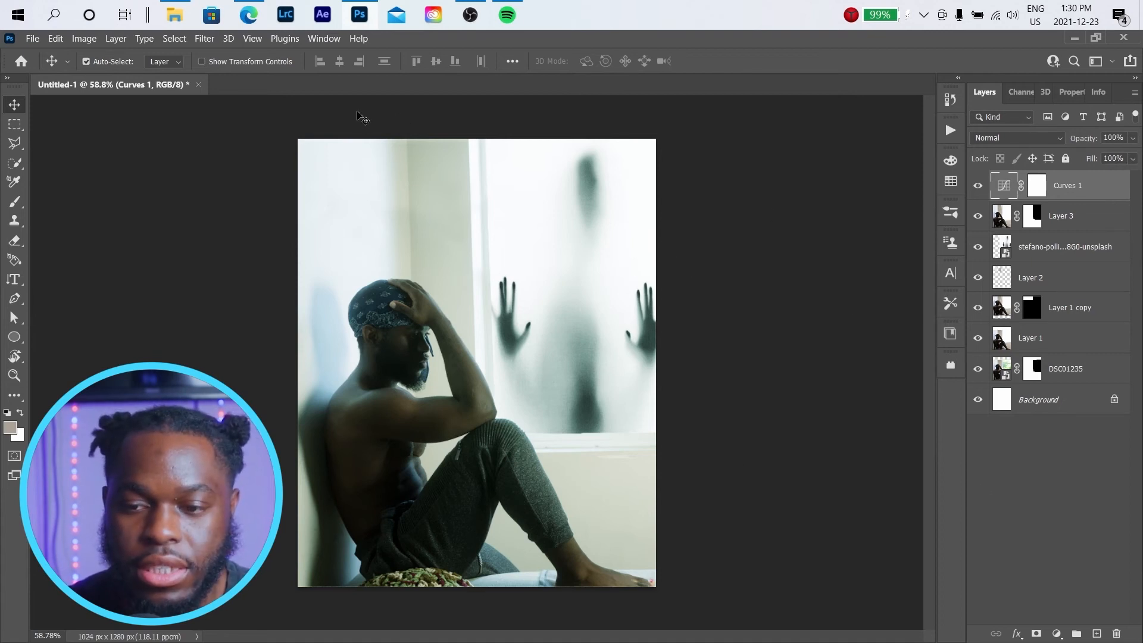
{"action": "left_click", "coordinate": [1073, 377], "text": "shift"}
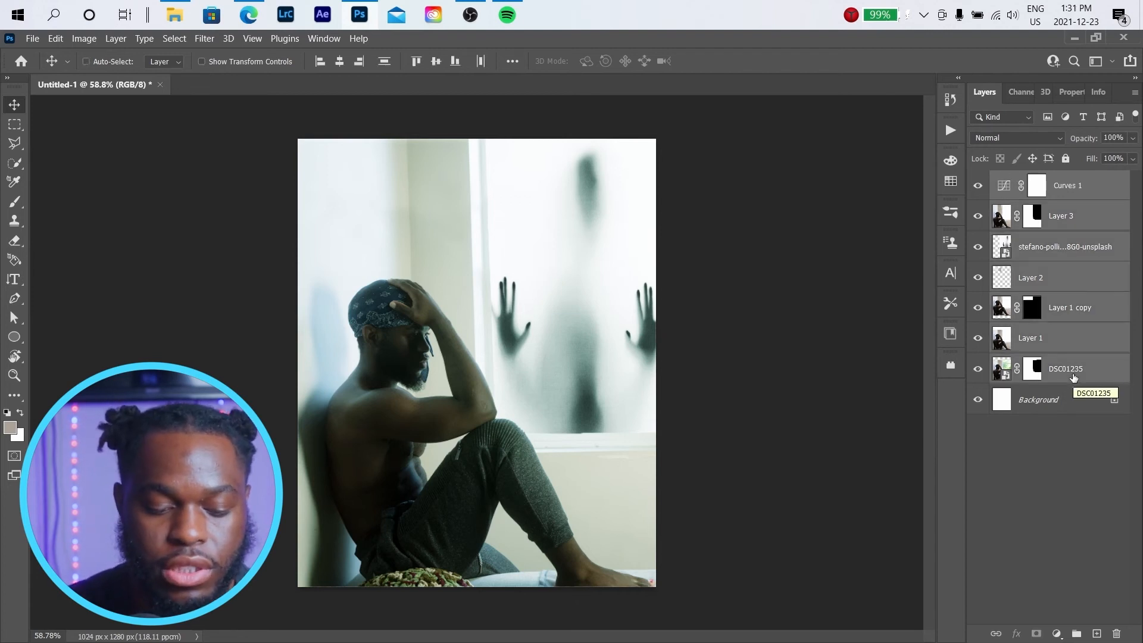
{"action": "key", "text": "ctrl+shift+alt+e"}
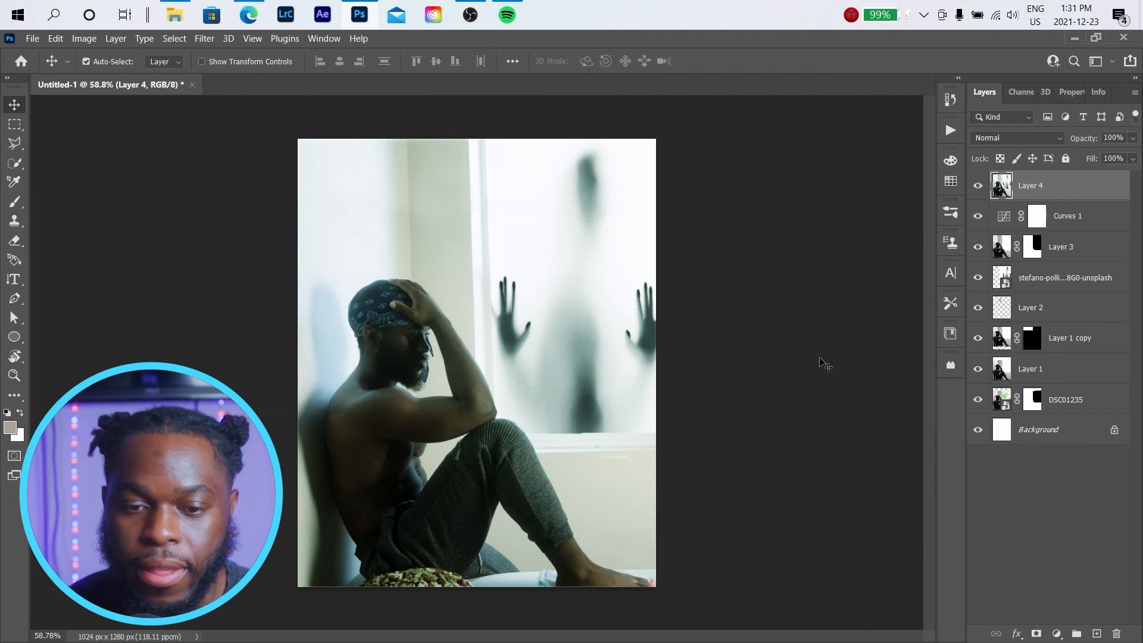
{"action": "key", "text": "ctrl+z"}
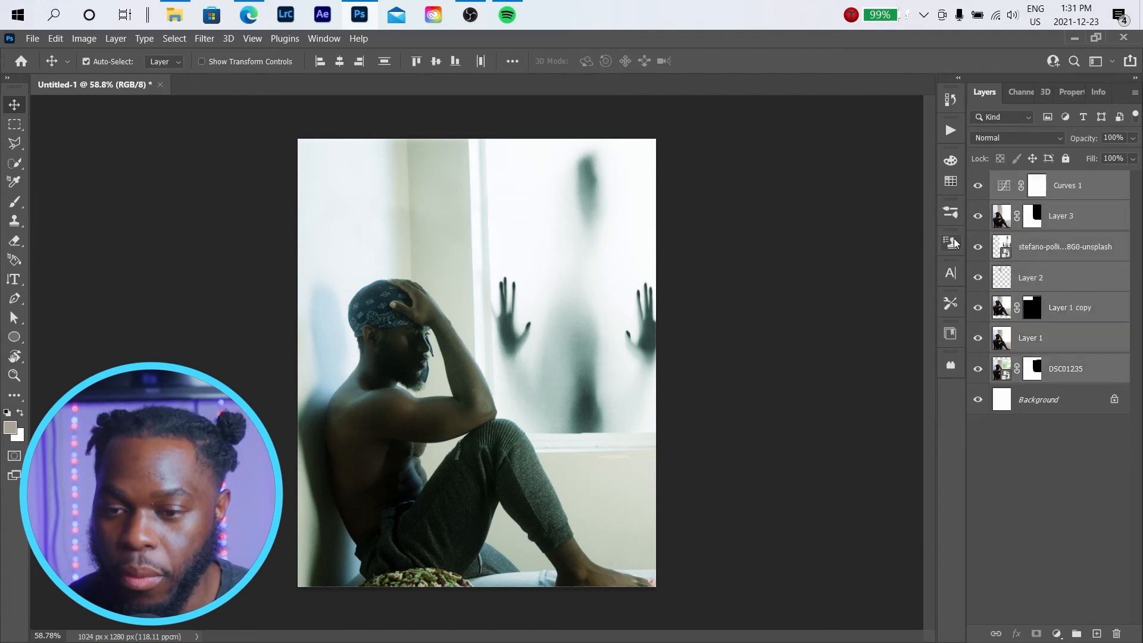
- Apply the Camera Raw Filter to Layer 3 with Exposure +0.65, Contrast -100, Highlights -36, Shadows +47, Whites +26 and Blacks -44
{"action": "left_click", "coordinate": [982, 214]}
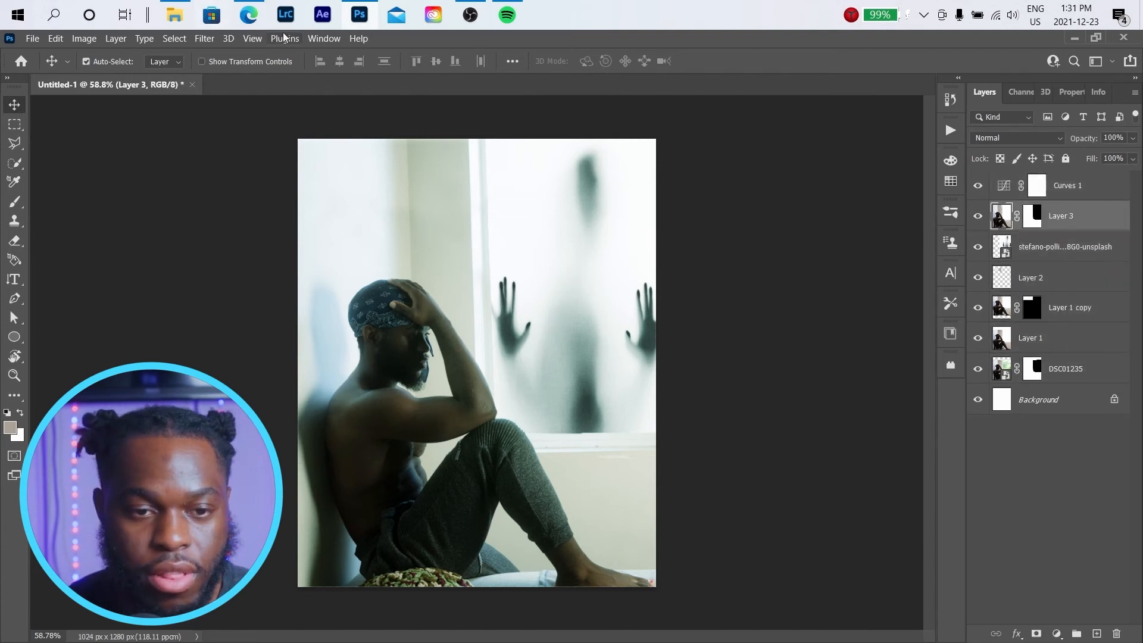
{"action": "left_click", "coordinate": [205, 40]}
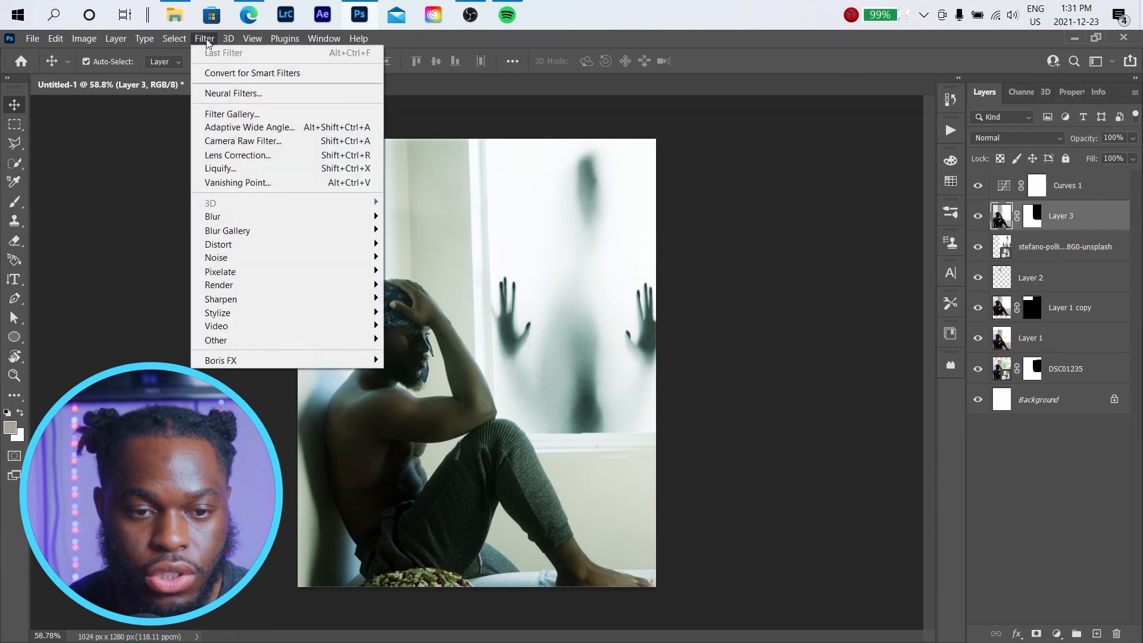
{"action": "left_click", "coordinate": [278, 142]}
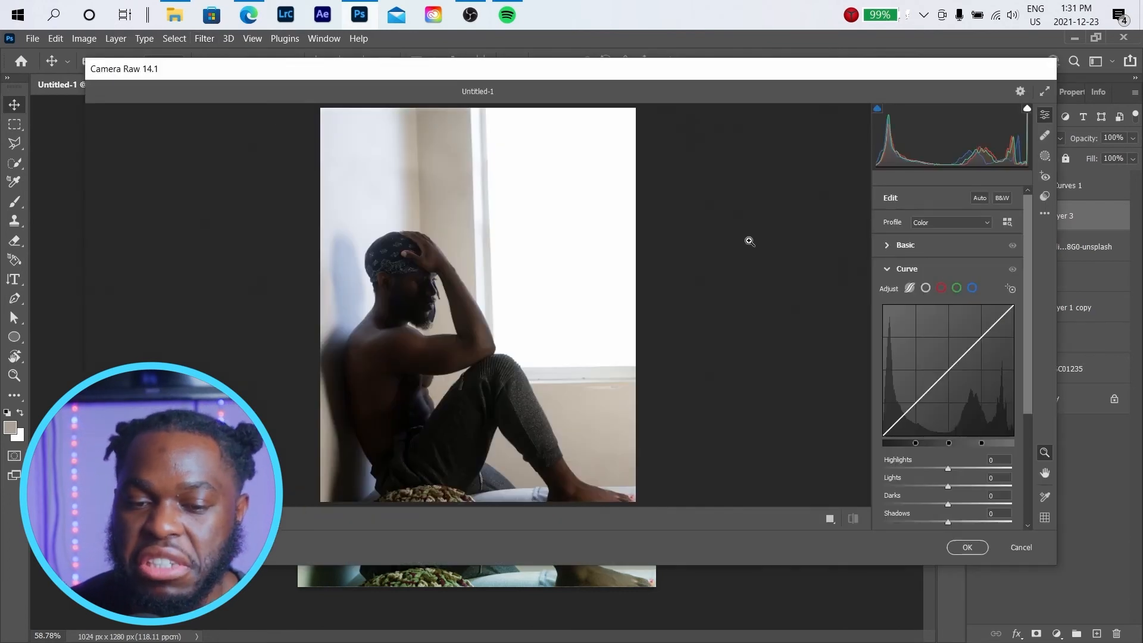
{"action": "scroll", "coordinate": [959, 342], "scroll_direction": "down", "scroll_amount": 6}
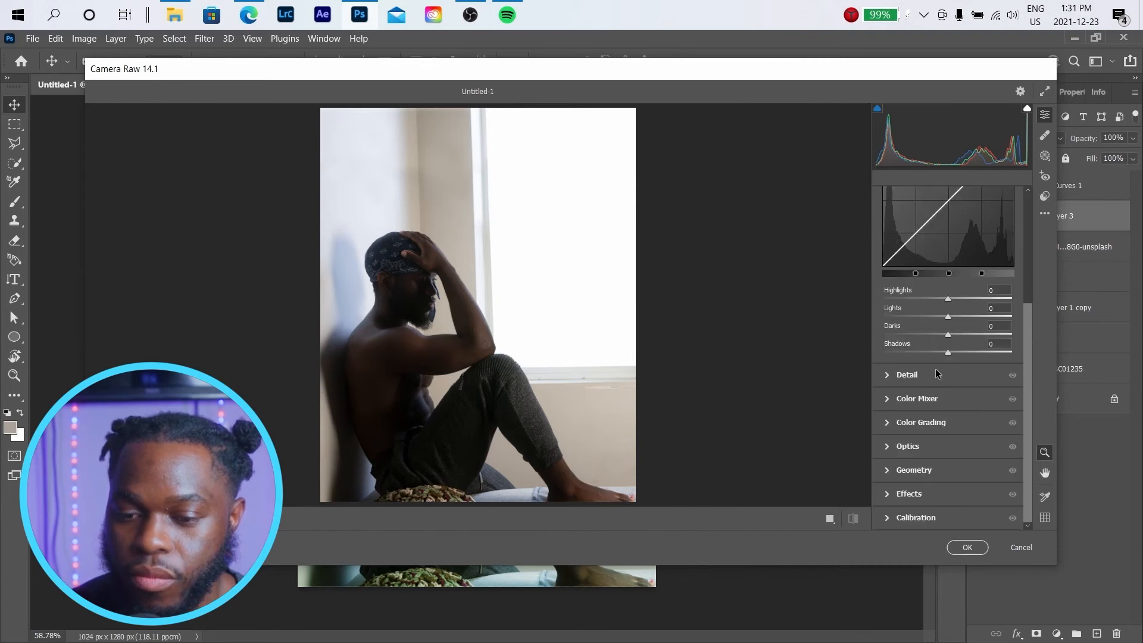
{"action": "scroll", "coordinate": [928, 333], "scroll_direction": "up", "scroll_amount": 5}
{"action": "left_click", "coordinate": [905, 218]}
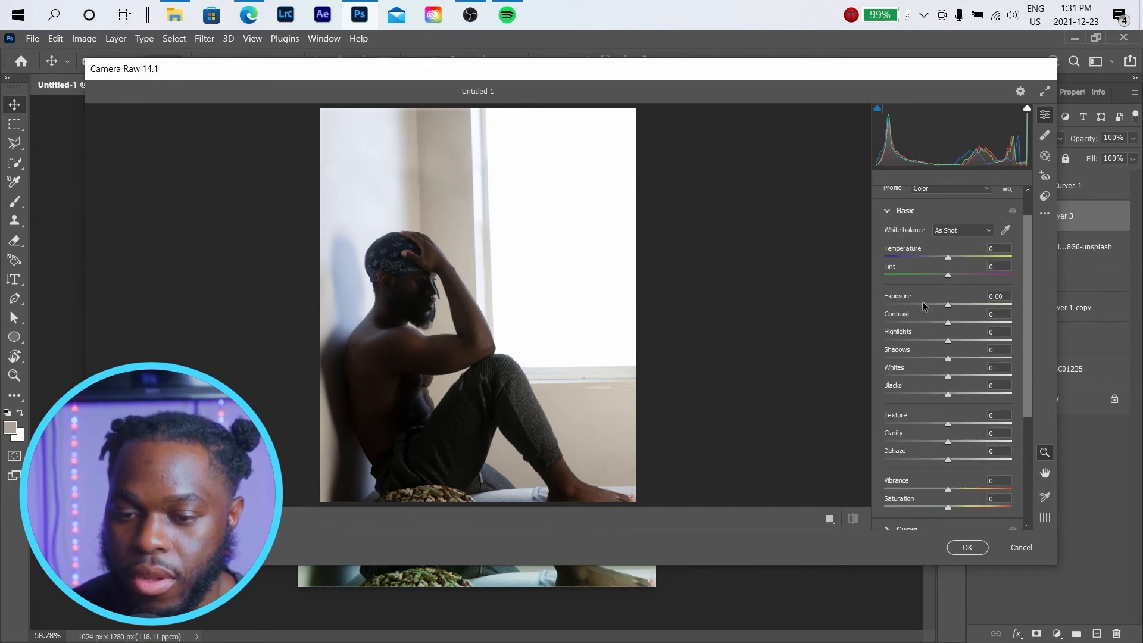
{"action": "left_click_drag", "start_coordinate": [948, 306], "coordinate": [876, 322]}
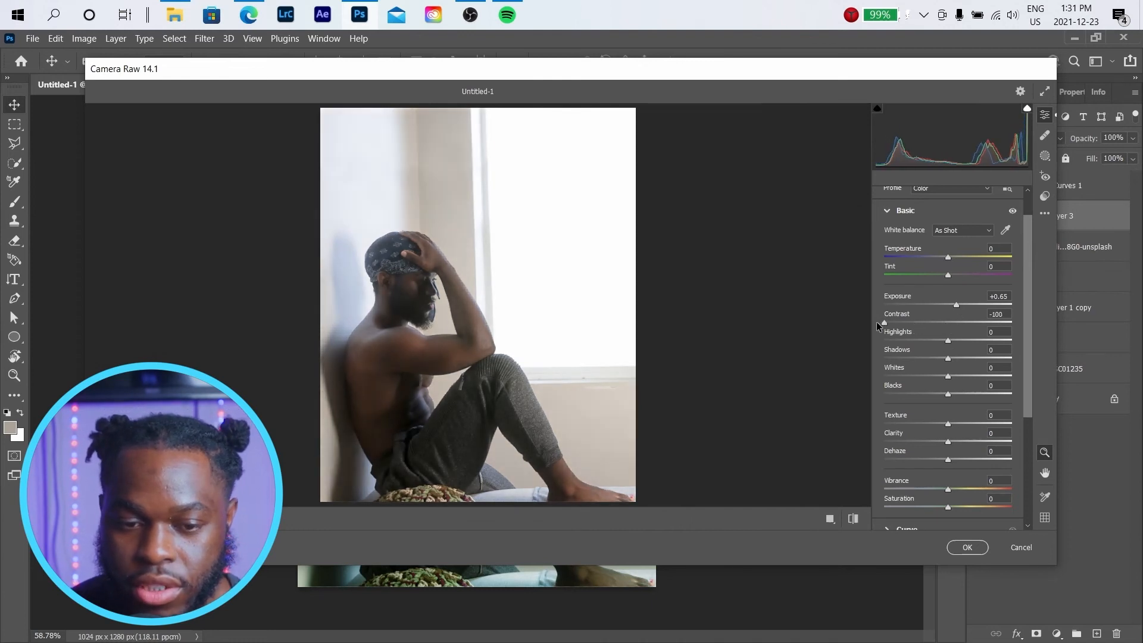
{"action": "left_click_drag", "start_coordinate": [948, 341], "coordinate": [920, 392]}
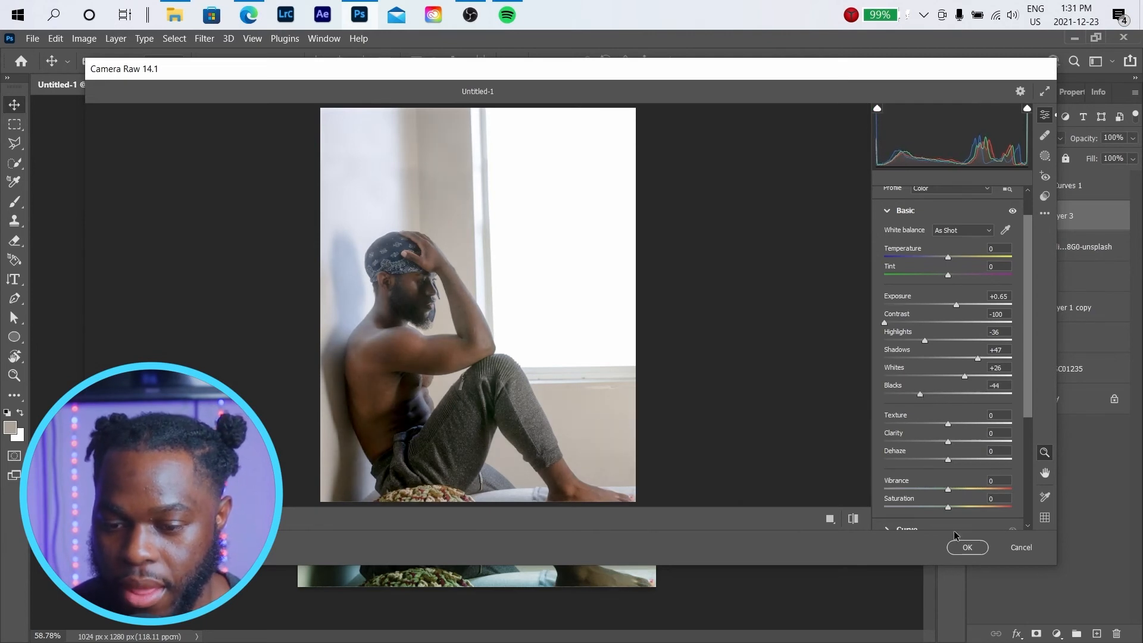
{"action": "left_click", "coordinate": [965, 547]}
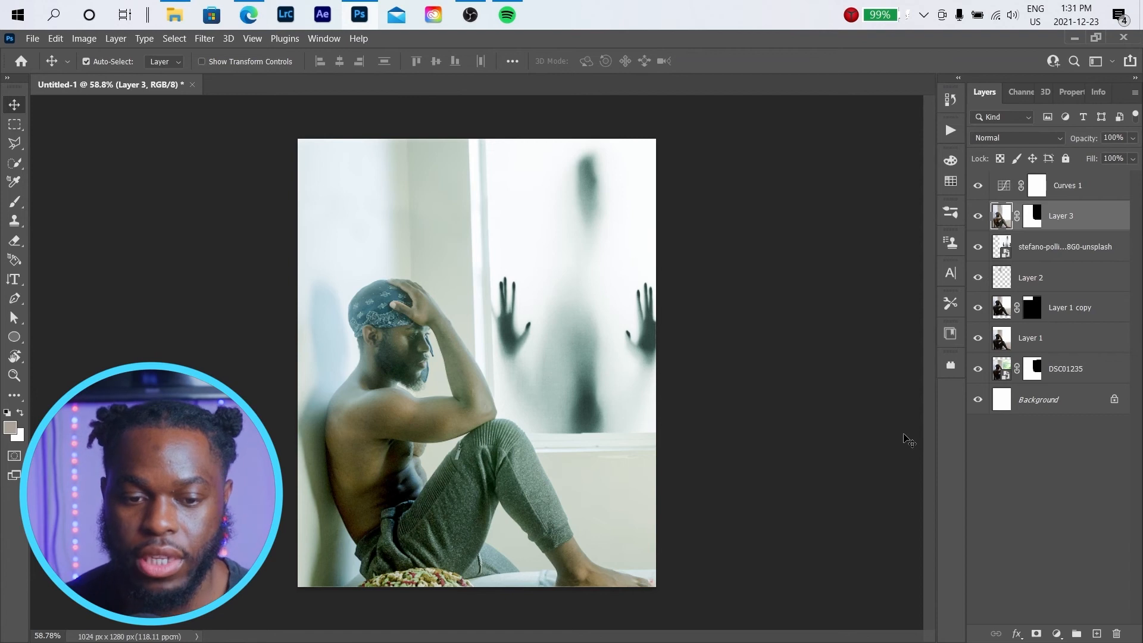
- Compare the composite with and without the filtered Layer 3
{"action": "left_click", "coordinate": [979, 218]}
{"action": "left_click", "coordinate": [978, 218]}
{"action": "left_click", "coordinate": [978, 218]}
{"action": "left_click", "coordinate": [978, 218]}
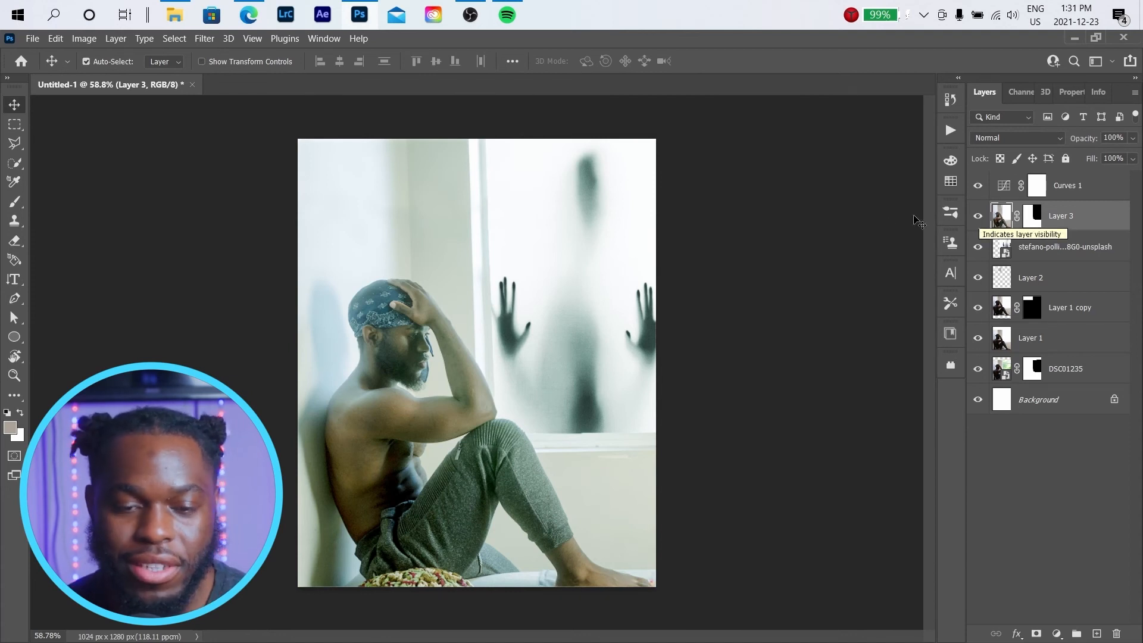
{"action": "scroll", "coordinate": [589, 273], "scroll_direction": "down", "scroll_amount": 2}
{"action": "scroll", "coordinate": [589, 274], "scroll_direction": "up", "scroll_amount": 3}
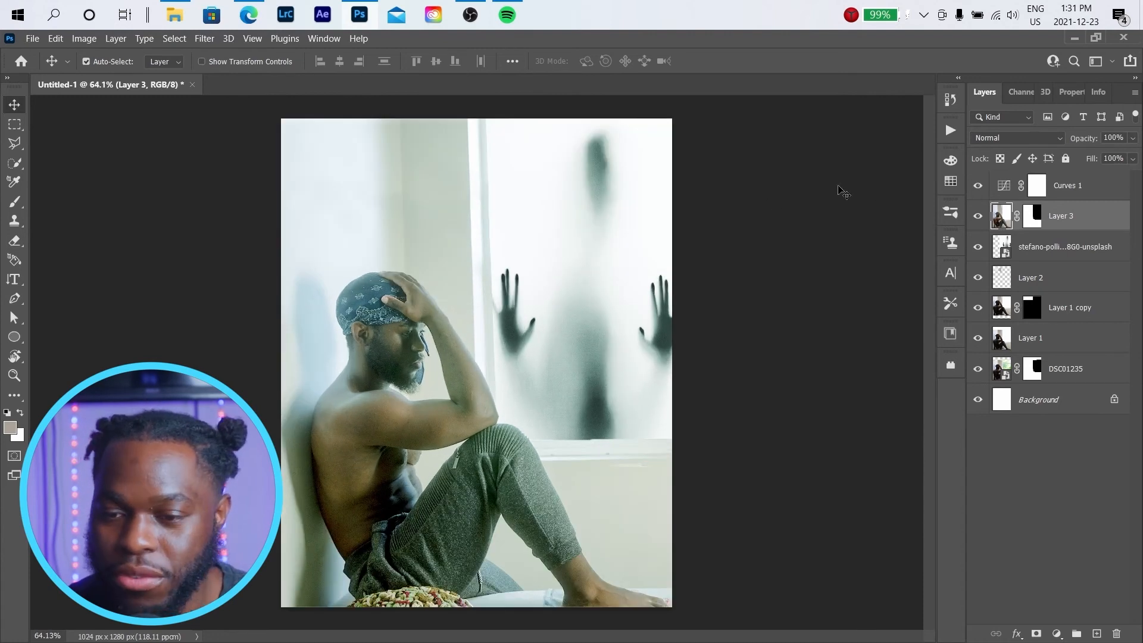
- Add a Levels adjustment layer above Curves 1 with input levels of 37, 1.18 and 243
{"action": "left_click", "coordinate": [1067, 187]}
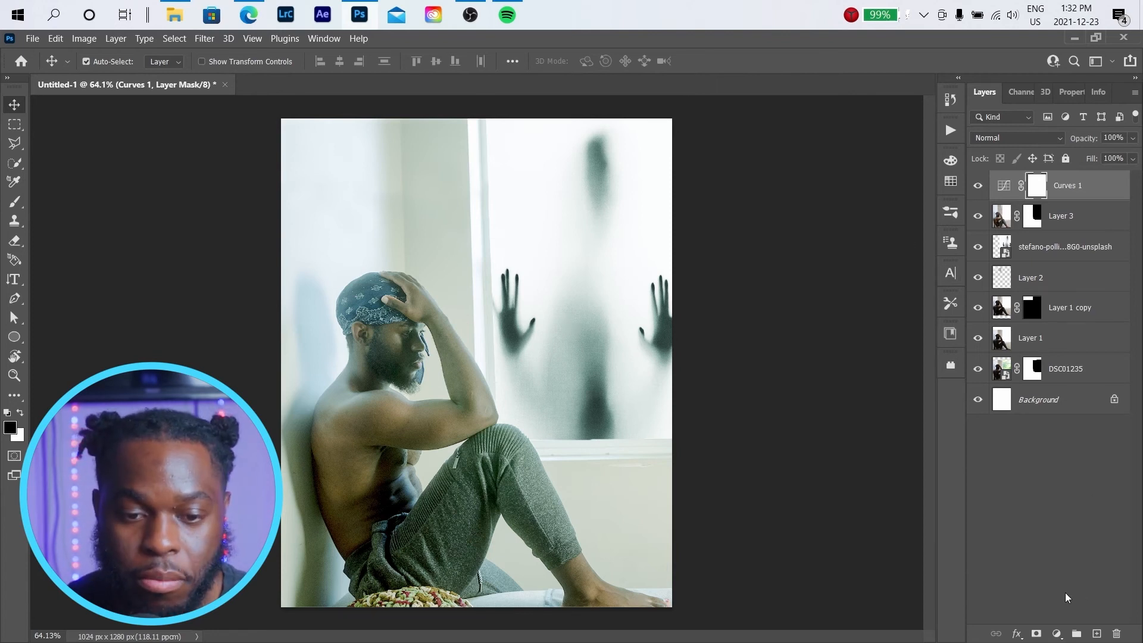
{"action": "left_click", "coordinate": [1057, 633]}
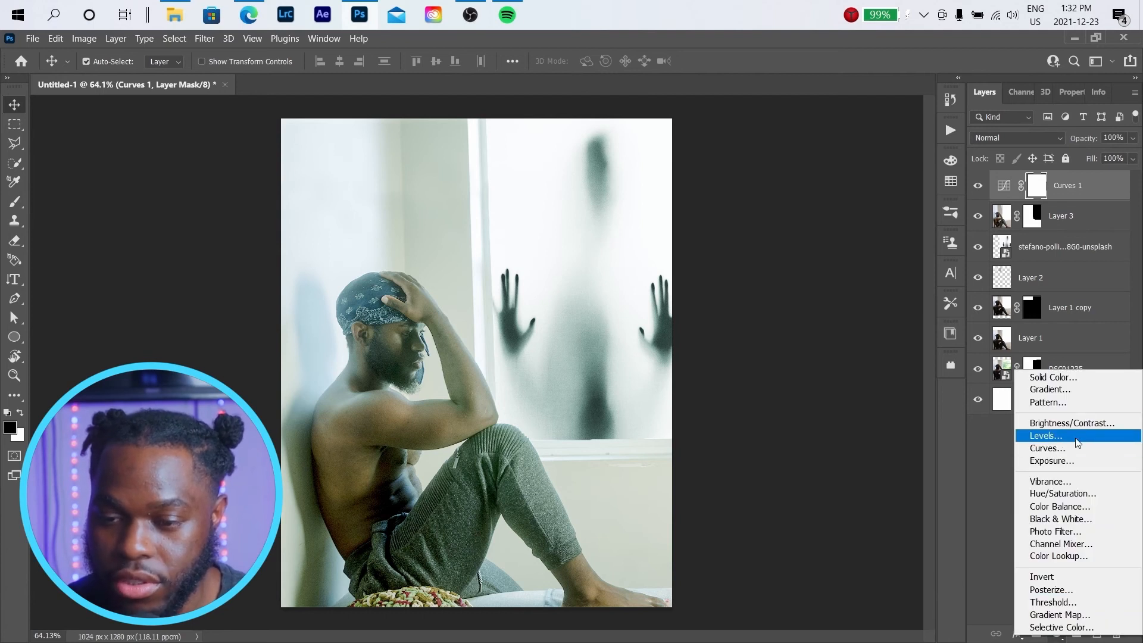
{"action": "left_click", "coordinate": [1078, 444]}
{"action": "left_click_drag", "start_coordinate": [1001, 252], "coordinate": [1118, 251]}
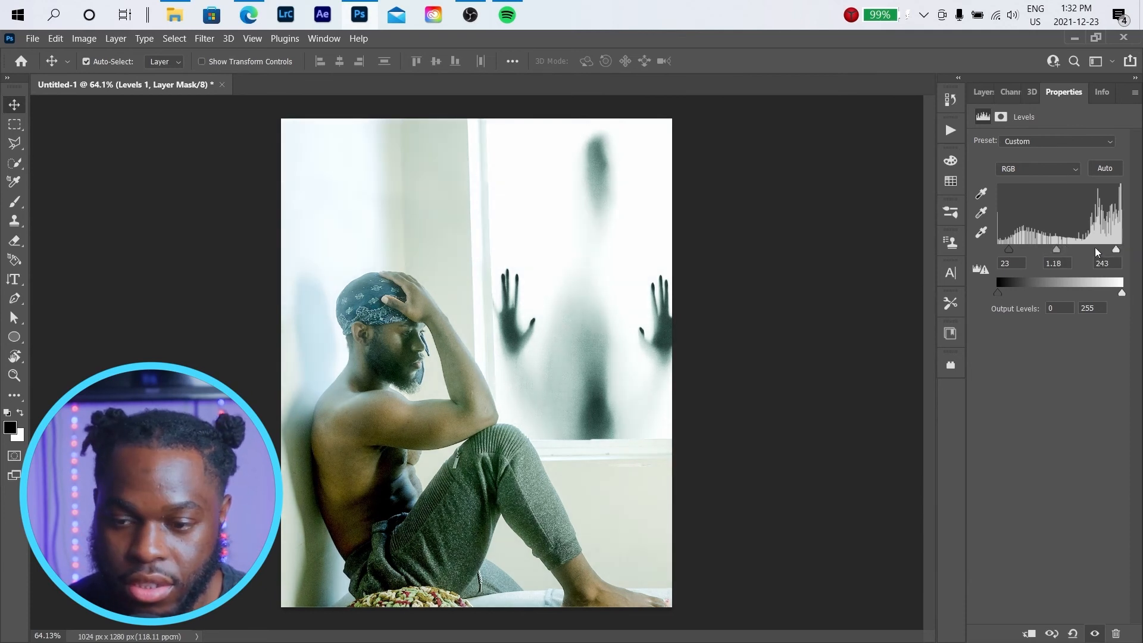
{"action": "left_click_drag", "start_coordinate": [1014, 254], "coordinate": [1016, 254]}
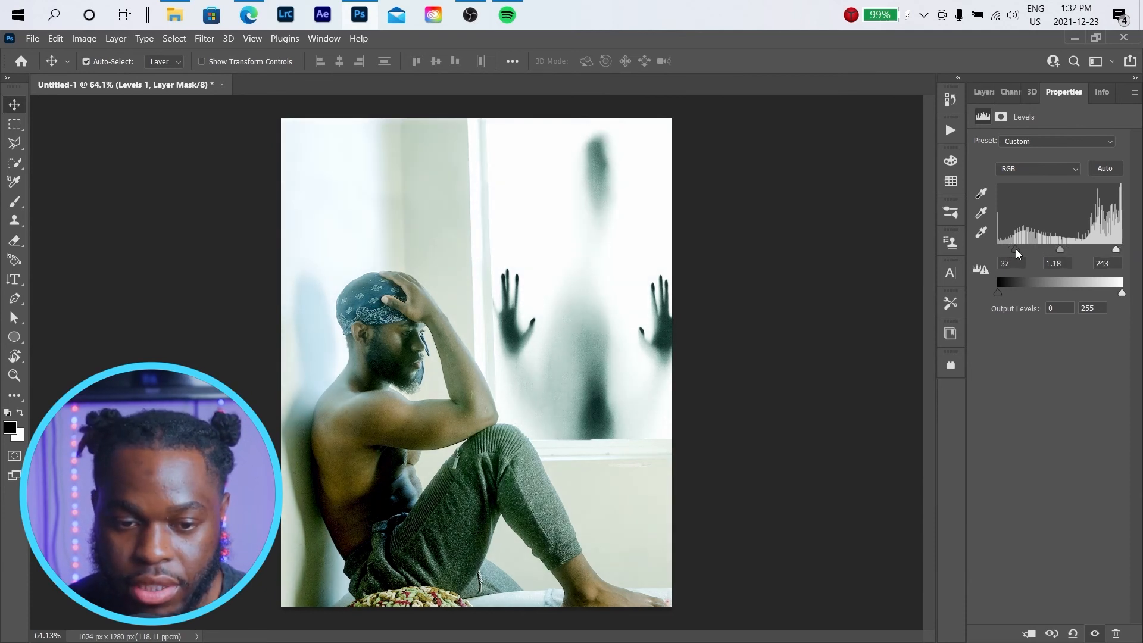
{"action": "left_click", "coordinate": [983, 91]}
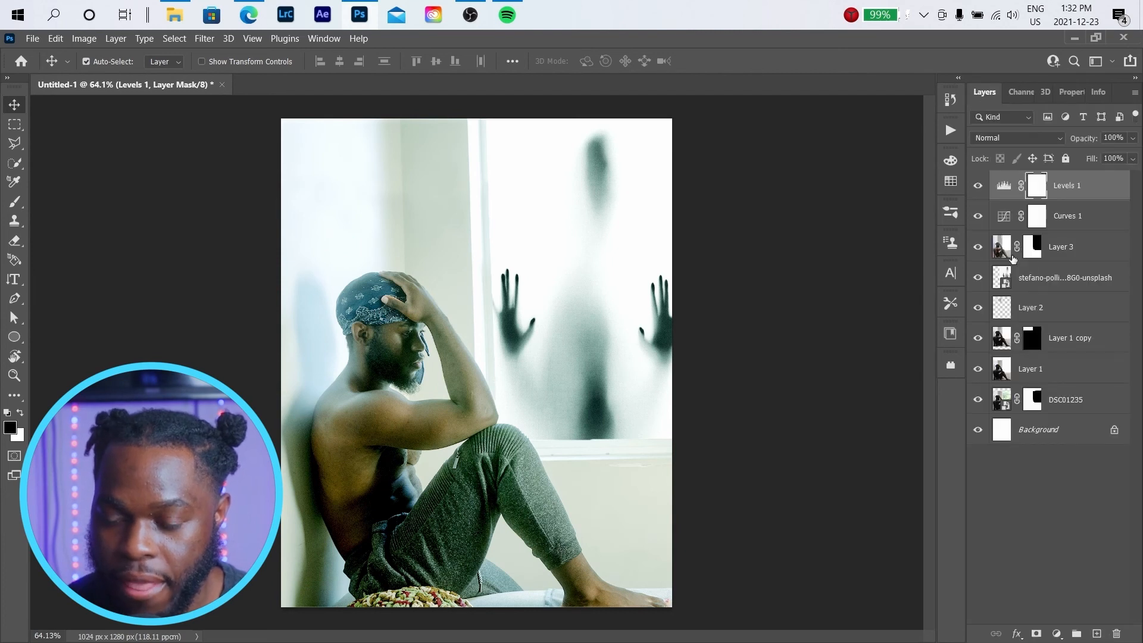
- Add a Curves adjustment layer above Levels 1, raising the Blue black point to output 14 and lowering its white point to 243
{"action": "left_click", "coordinate": [1057, 633]}
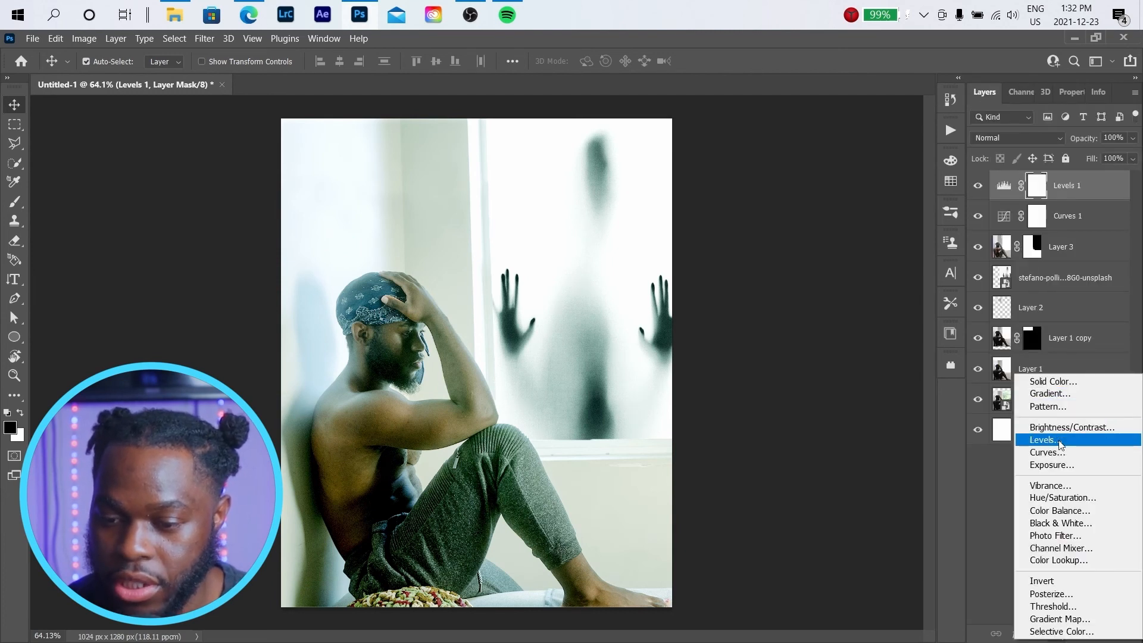
{"action": "left_click", "coordinate": [1039, 453]}
{"action": "left_click", "coordinate": [1012, 161]}
{"action": "left_click", "coordinate": [1038, 213]}
{"action": "left_click_drag", "start_coordinate": [1012, 287], "coordinate": [1010, 278]}
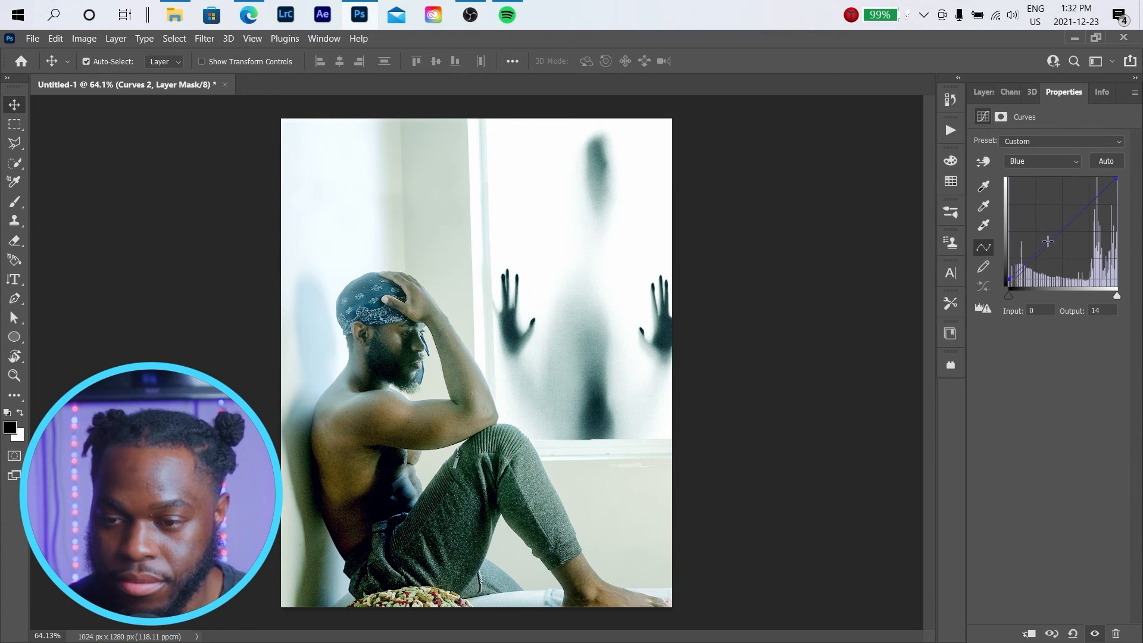
{"action": "left_click_drag", "start_coordinate": [1119, 181], "coordinate": [1122, 185]}
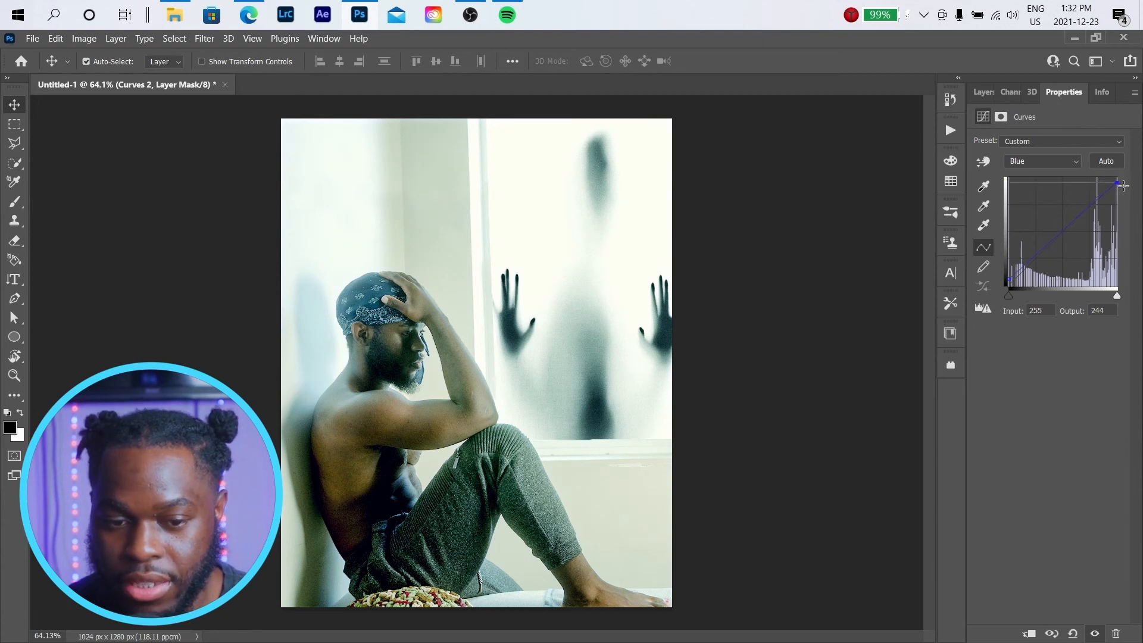
- Shift the Green curve's black point slightly inward along the input axis, with the white point at output 255
{"action": "left_click", "coordinate": [1048, 161]}
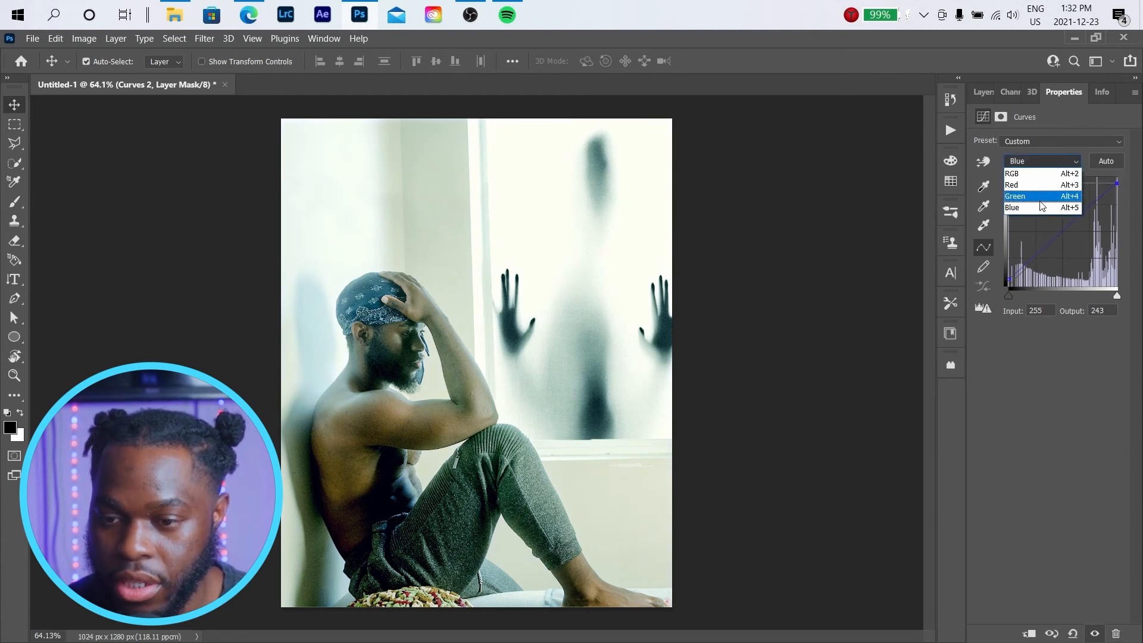
{"action": "left_click", "coordinate": [1038, 198]}
{"action": "left_click_drag", "start_coordinate": [1011, 286], "coordinate": [1016, 296]}
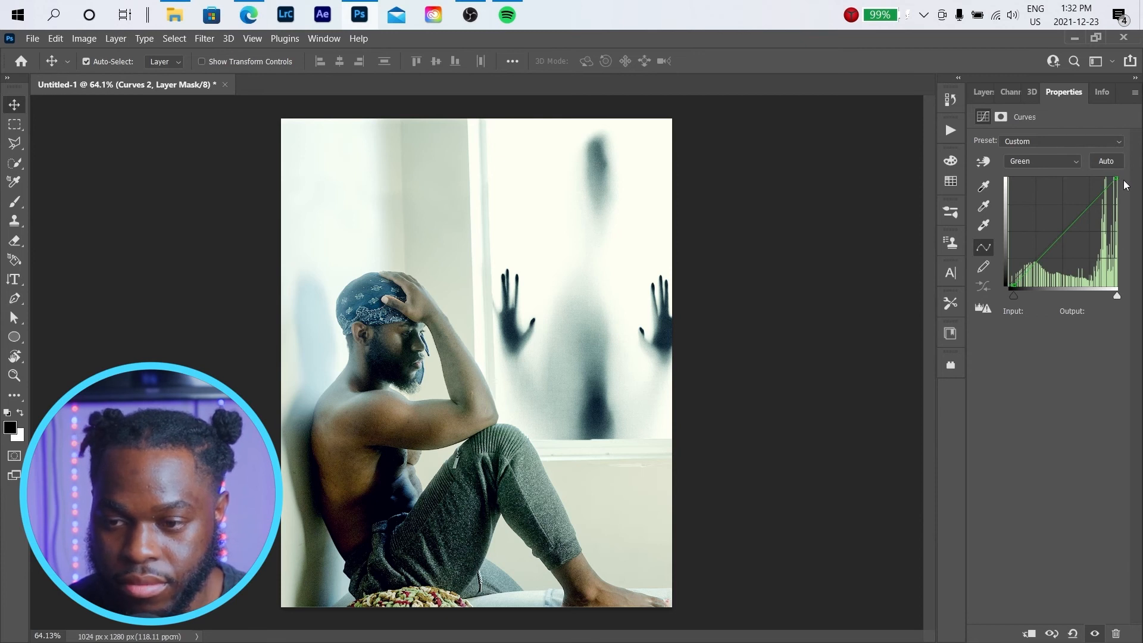
{"action": "mouse_move", "coordinate": [1117, 180]}
{"action": "left_mouse_down"}
{"action": "mouse_move", "coordinate": [1113, 195]}
{"action": "mouse_move", "coordinate": [1105, 176]}
{"action": "mouse_move", "coordinate": [1115, 177]}
{"action": "left_mouse_up"}
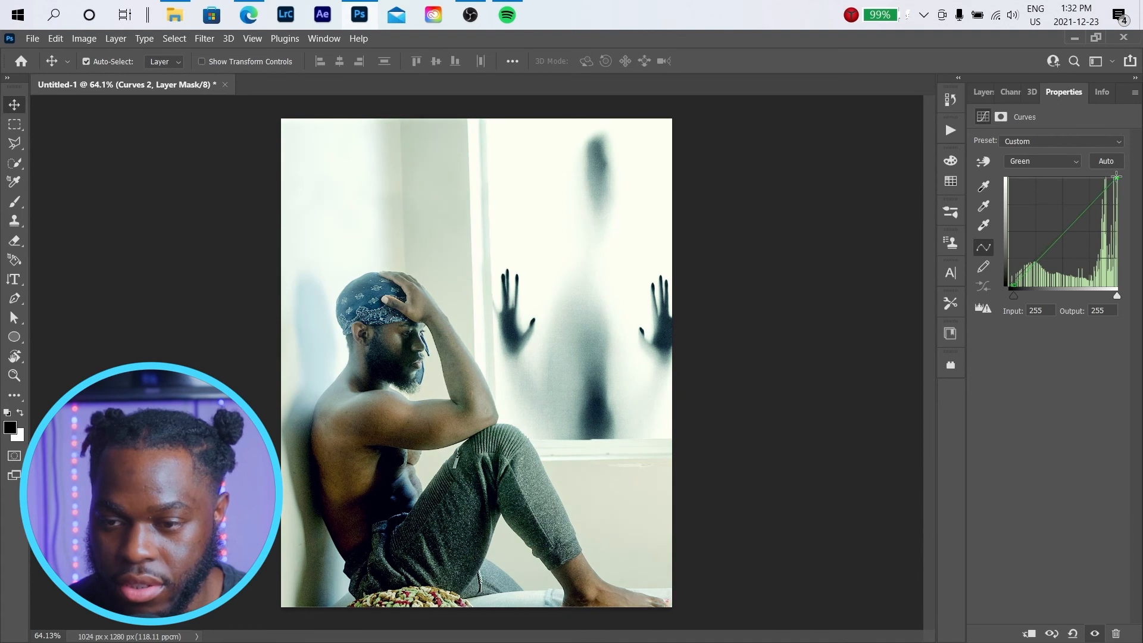
- Lower the Red curve's white point slightly and raise its black point to output 21, then return to the layer list
{"action": "left_click", "coordinate": [1048, 160]}
{"action": "left_click", "coordinate": [1036, 183]}
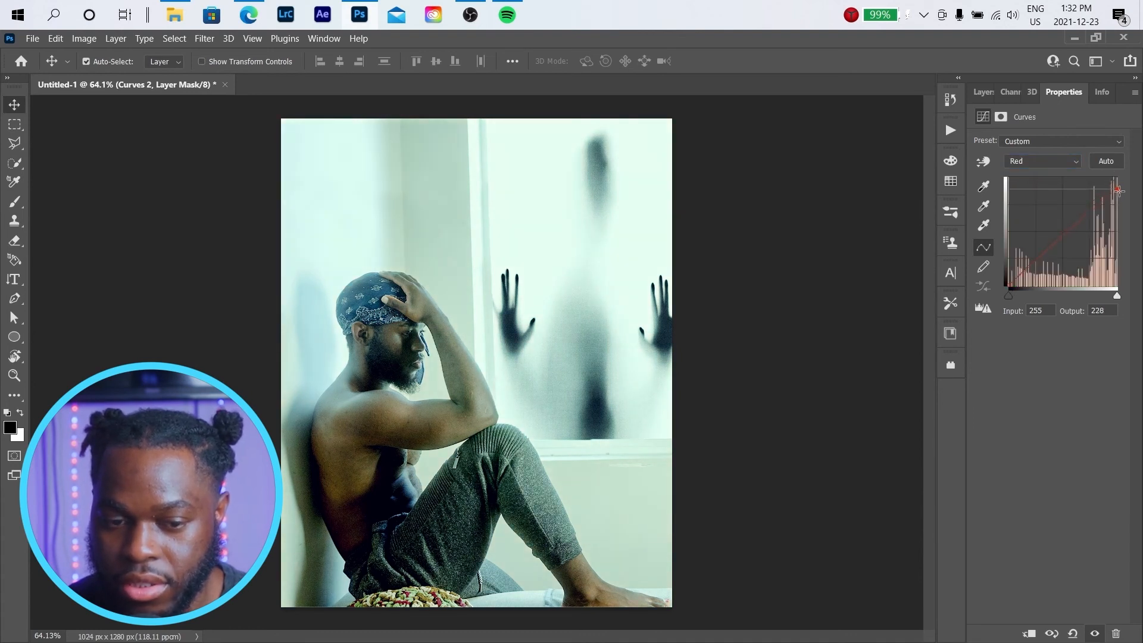
{"action": "mouse_move", "coordinate": [1114, 179]}
{"action": "left_mouse_down"}
{"action": "mouse_move", "coordinate": [1101, 180]}
{"action": "mouse_move", "coordinate": [1117, 186]}
{"action": "left_mouse_up"}
{"action": "left_click_drag", "start_coordinate": [1016, 283], "coordinate": [1004, 278]}
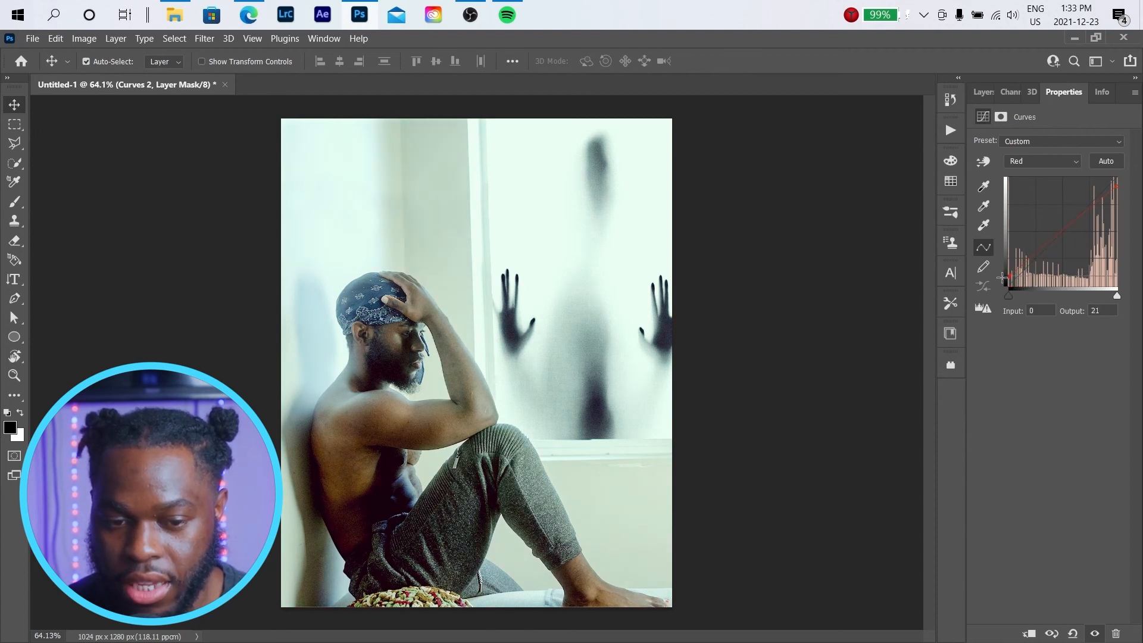
{"action": "left_click", "coordinate": [981, 94]}
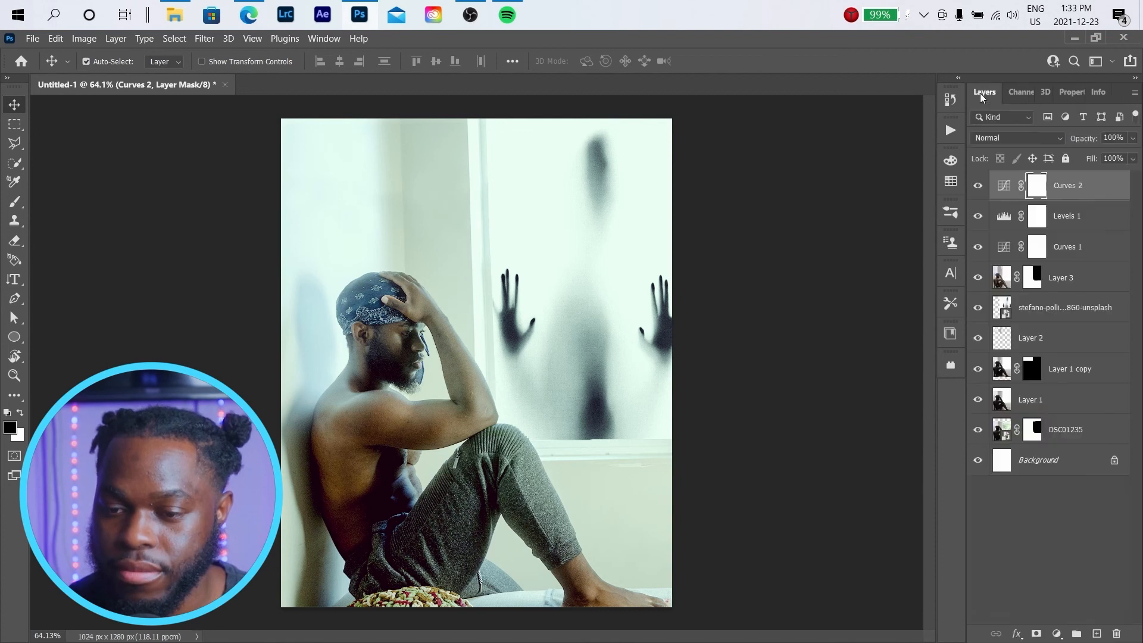
- Compare the image with and without Curves 2, and hide all layers above DSC01235 to view the original photo
{"action": "left_click", "coordinate": [976, 188]}
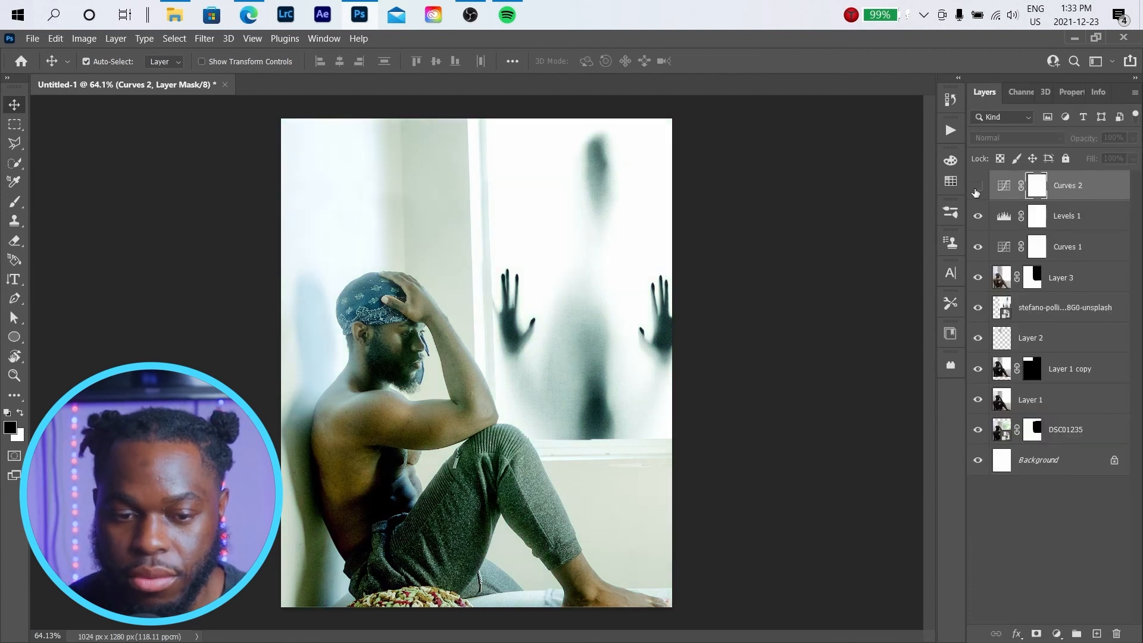
{"action": "left_click", "coordinate": [976, 190]}
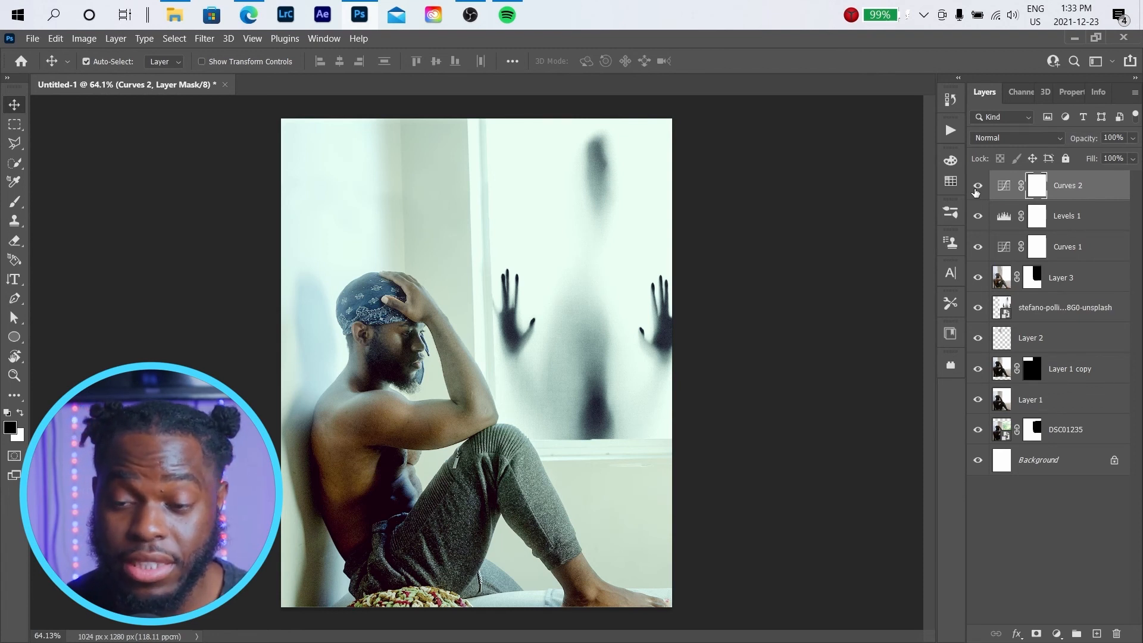
{"action": "left_click_drag", "start_coordinate": [977, 186], "coordinate": [987, 408]}
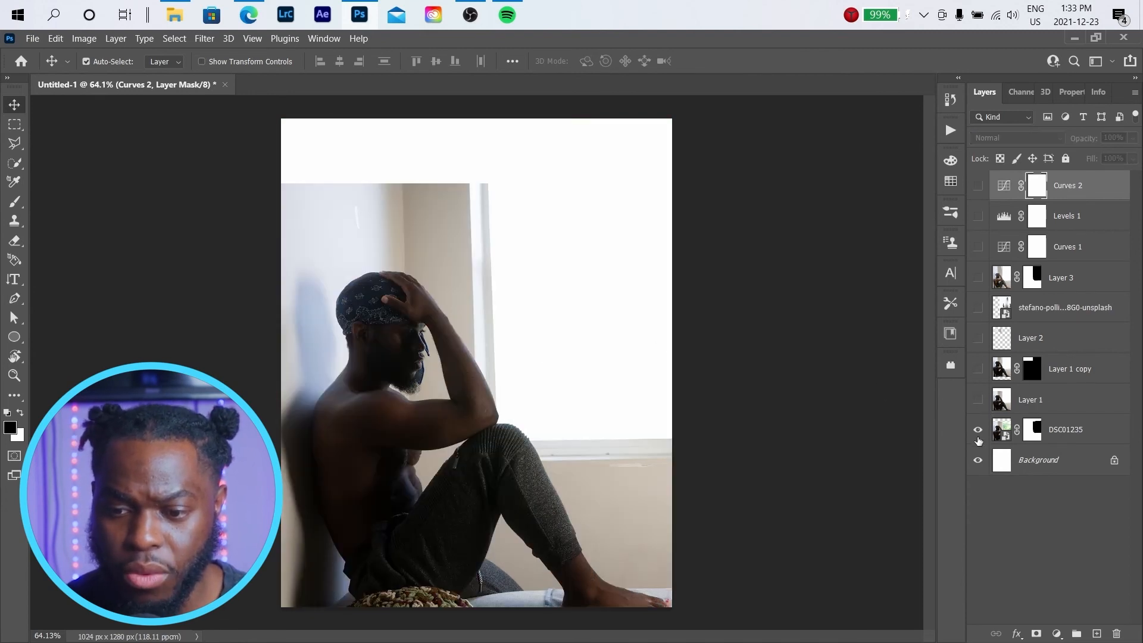
- Temporarily disable DSC01235's layer mask to view the unmasked photo, re-enable it, and show all the hidden layers above
{"action": "right_click", "coordinate": [1030, 432]}
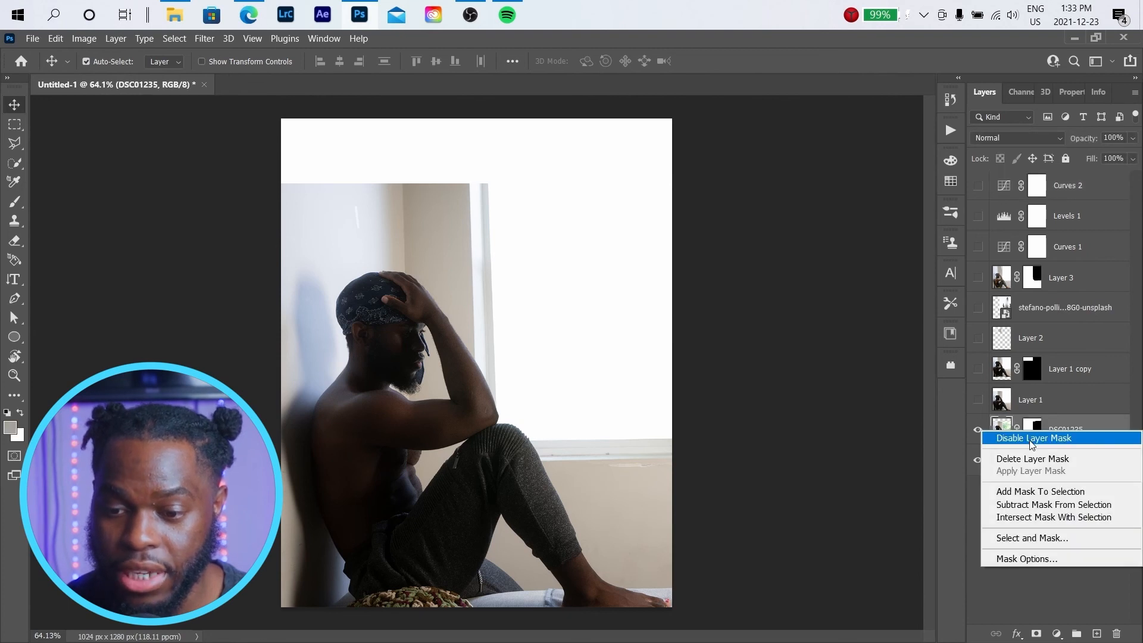
{"action": "left_click", "coordinate": [1031, 440]}
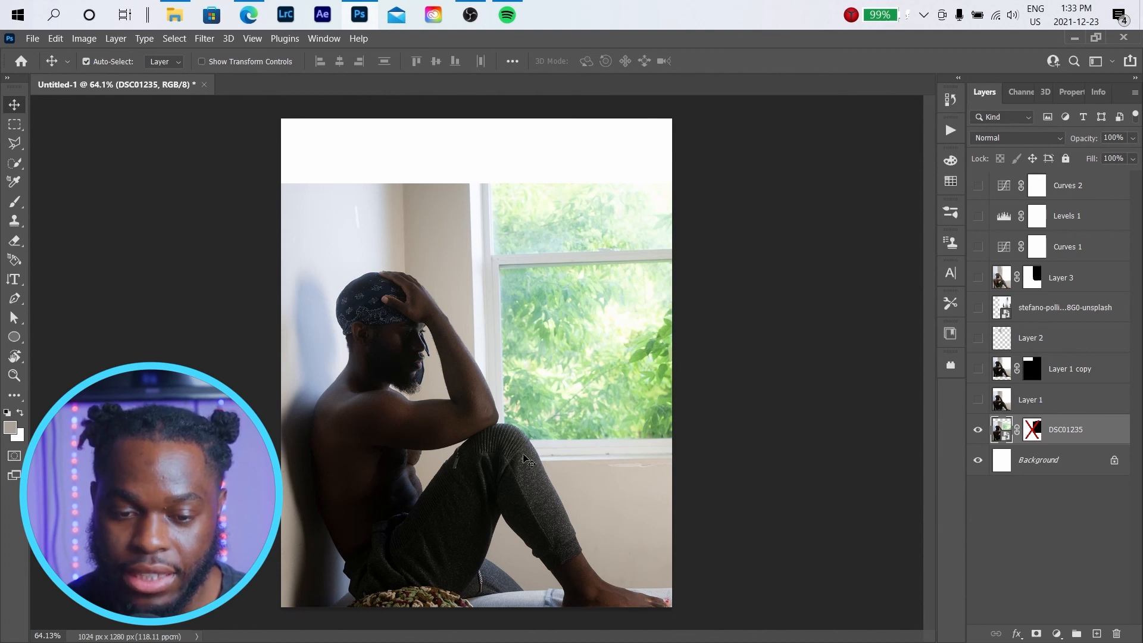
{"action": "right_click", "coordinate": [1034, 429]}
{"action": "left_click", "coordinate": [1036, 435]}
{"action": "left_click_drag", "start_coordinate": [979, 403], "coordinate": [979, 185]}
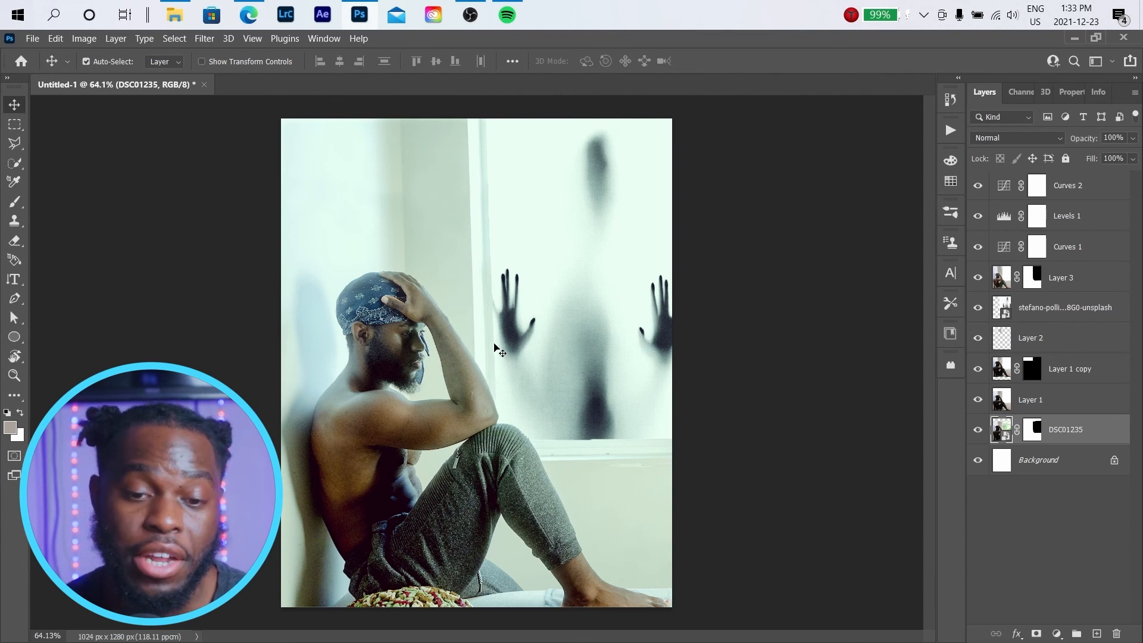
{"action": "left_click", "coordinate": [31, 39]}
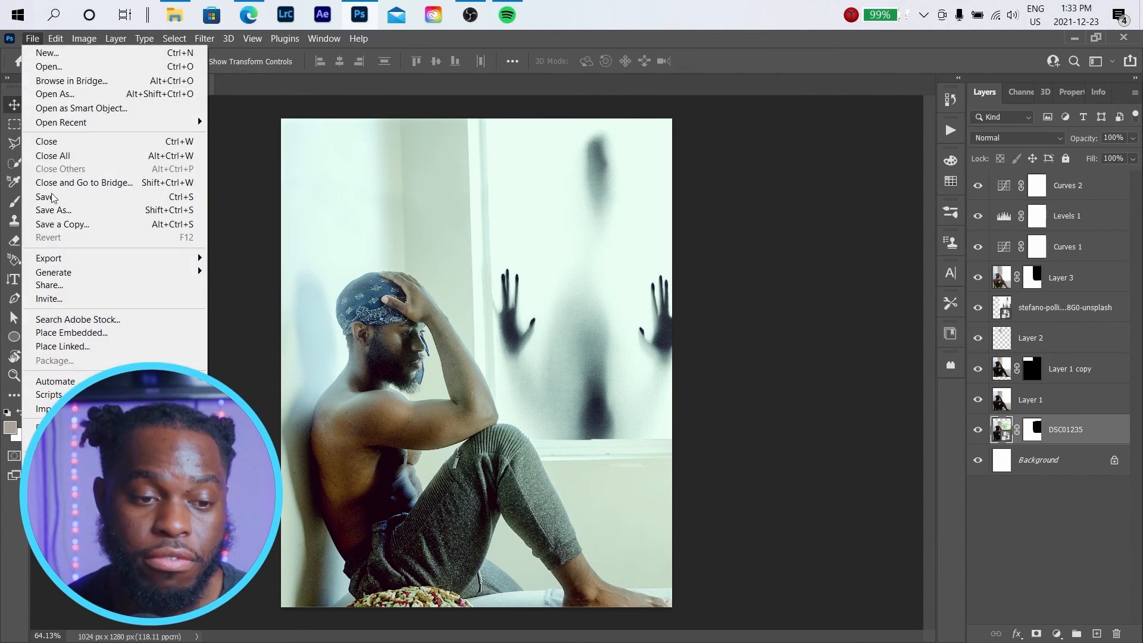
{"action": "left_click", "coordinate": [115, 224]}
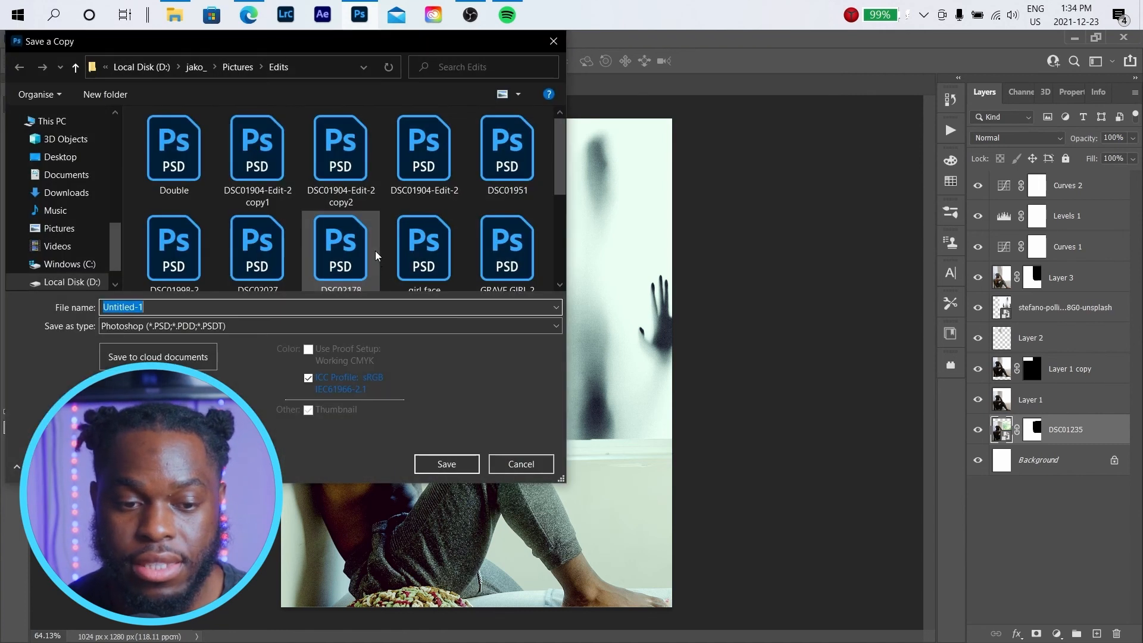
{"action": "left_click", "coordinate": [268, 325]}
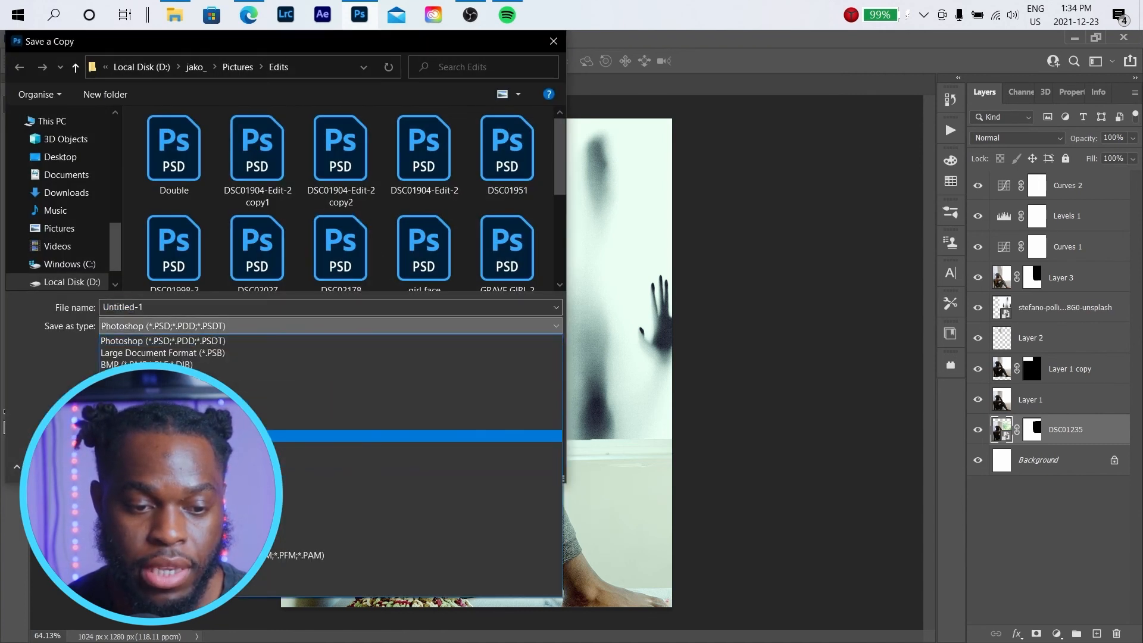
{"action": "left_click", "coordinate": [179, 448]}
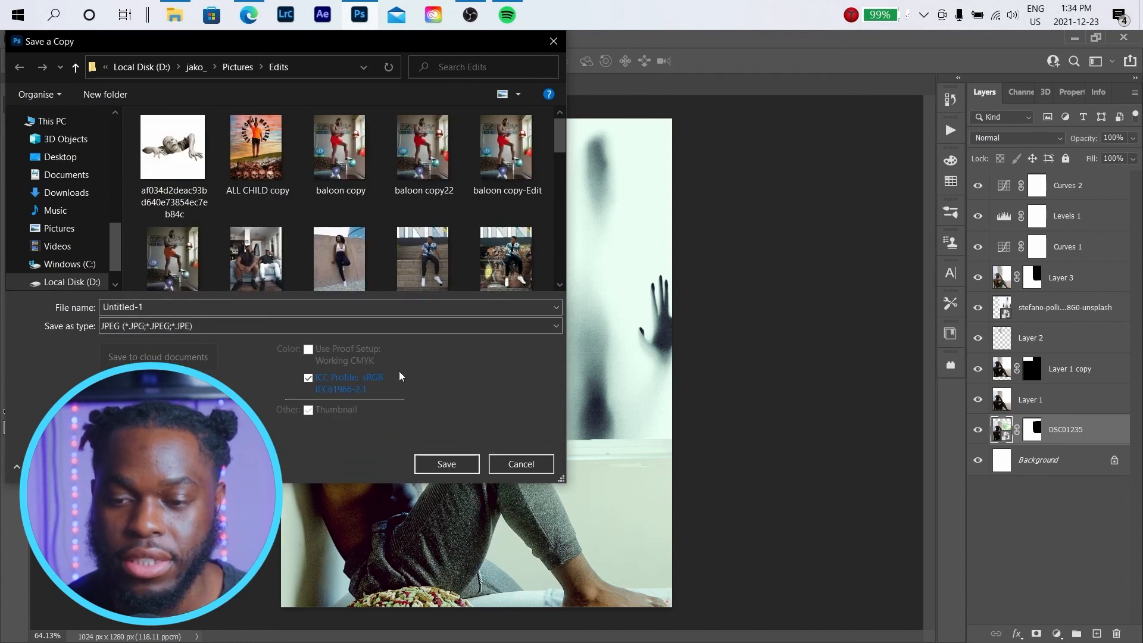
{"action": "left_click", "coordinate": [553, 41]}
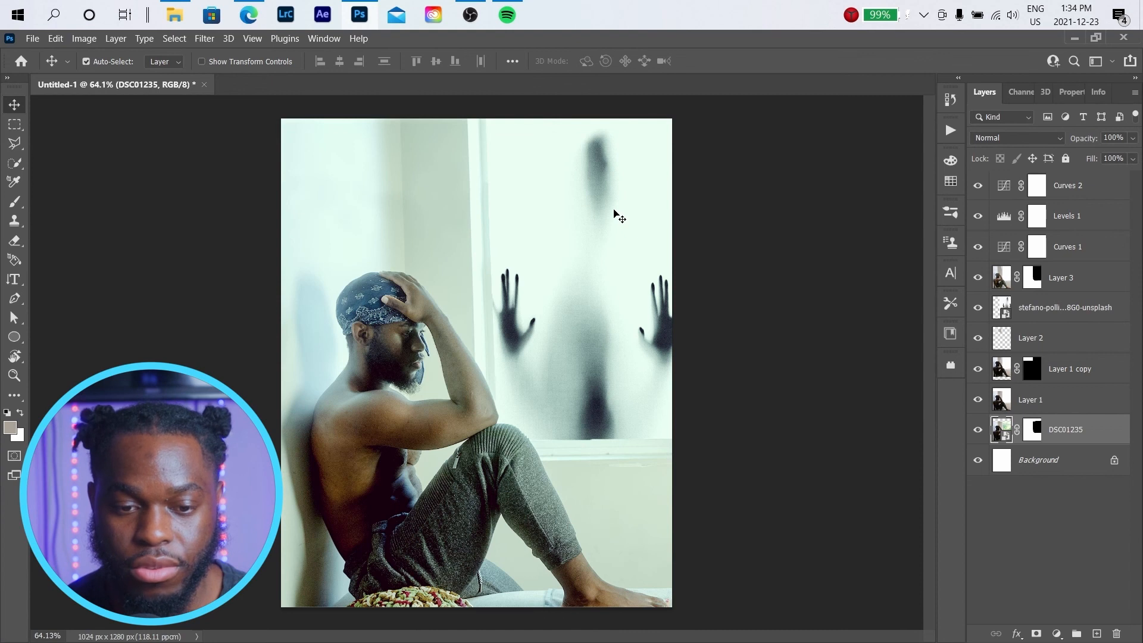